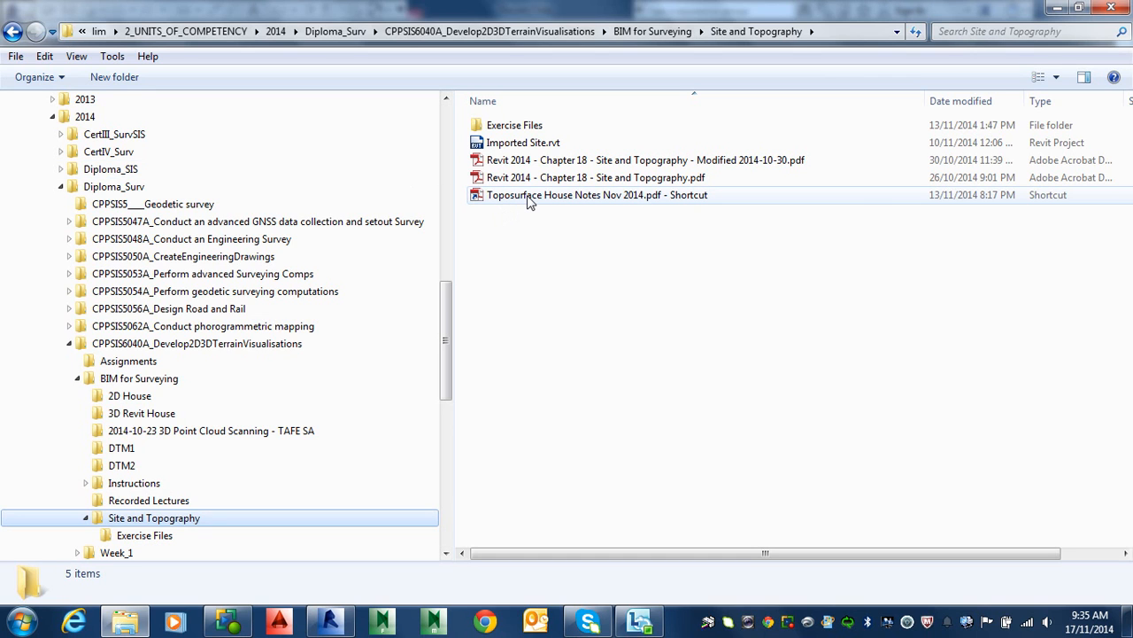
Open the Toposurface House Notes Nov 2014 PDF from the Site and Topography folder, and return to the file listing
mouse_move(528, 202)
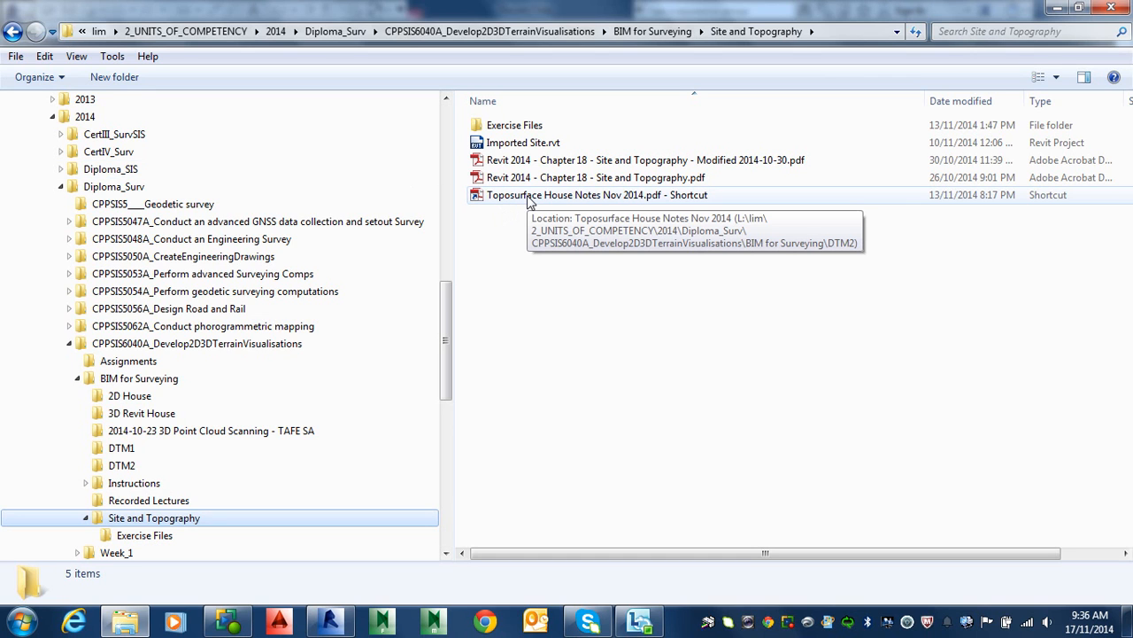
double_click(529, 198)
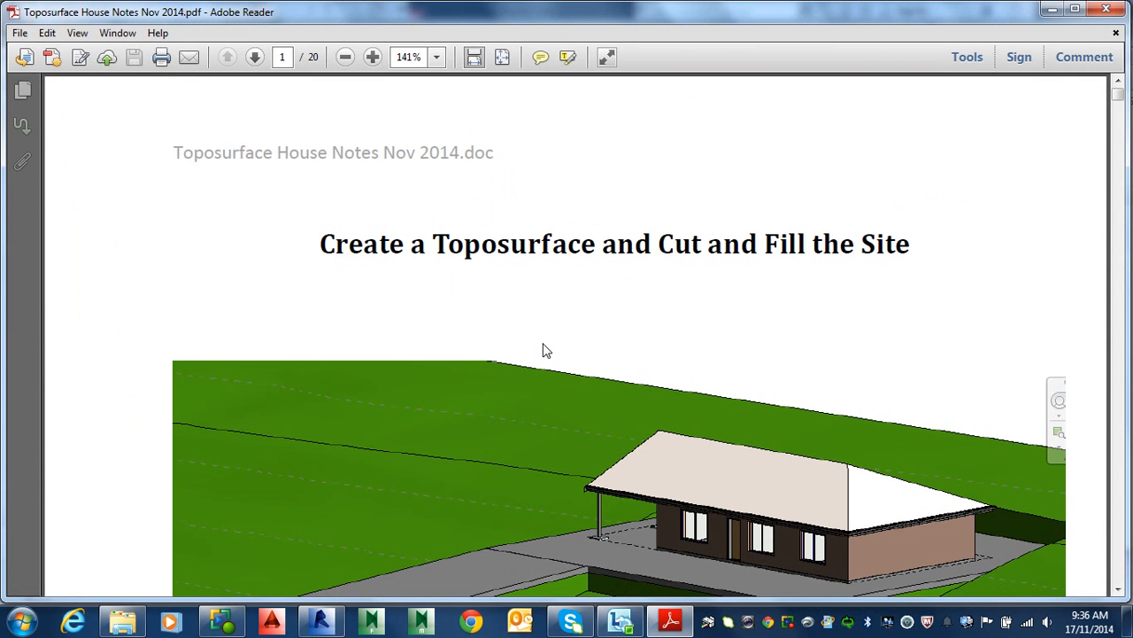
click(1053, 8)
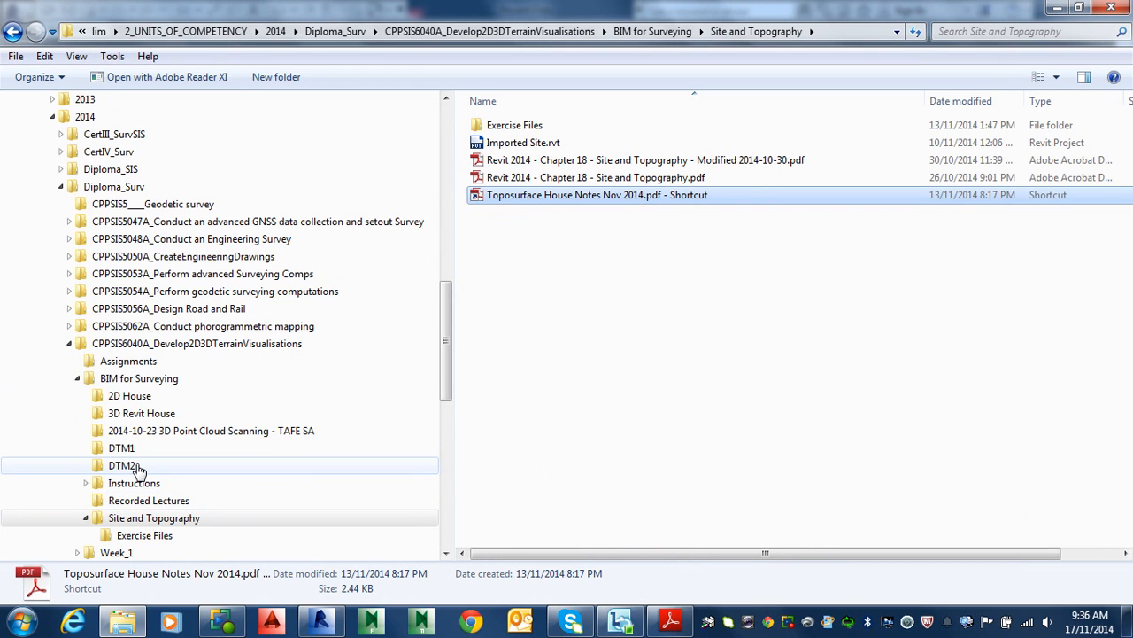
Look through the contents of the DTM1 and DTM2 folders, finishing in DTM2
click(124, 465)
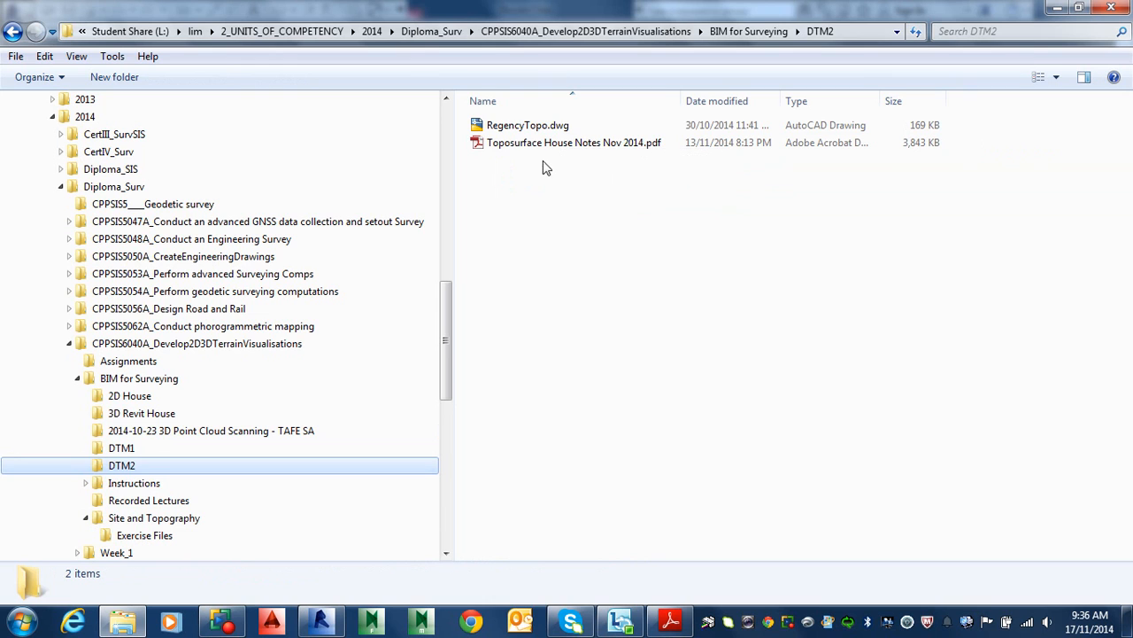
click(149, 448)
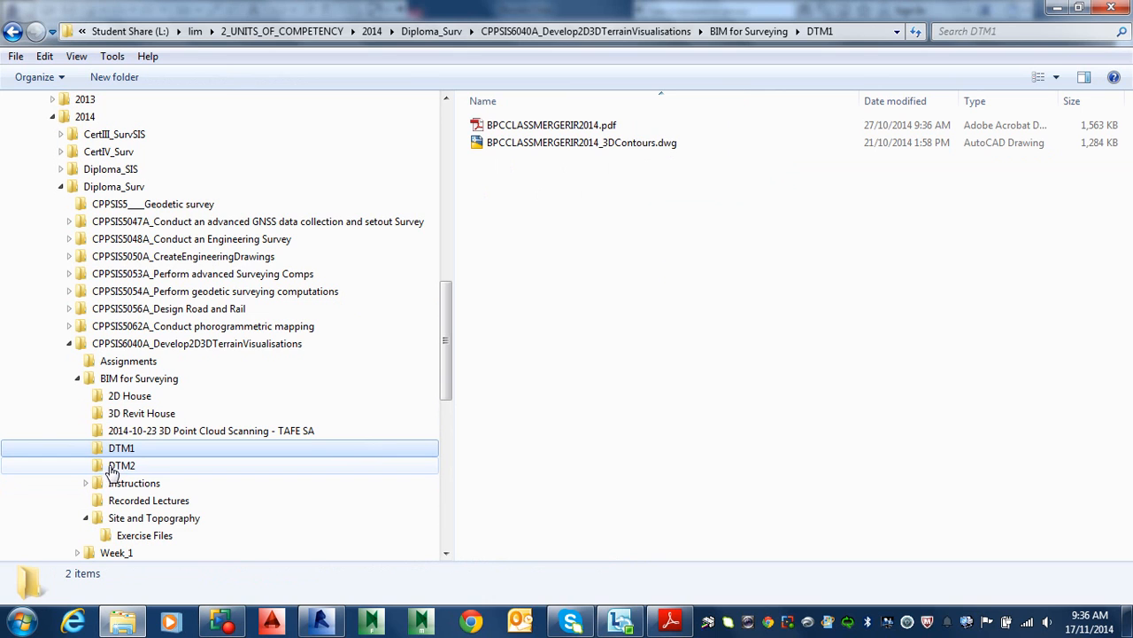
click(115, 464)
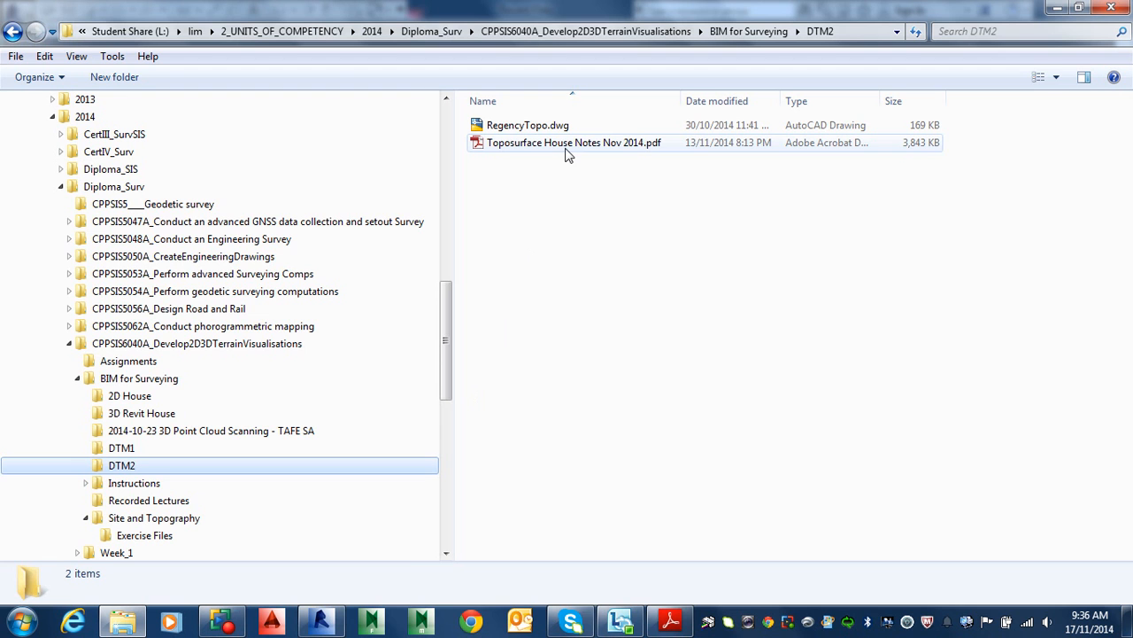
Switch to the notes in Adobe Reader and examine the cover illustration of the house on the cut-and-filled site
click(670, 620)
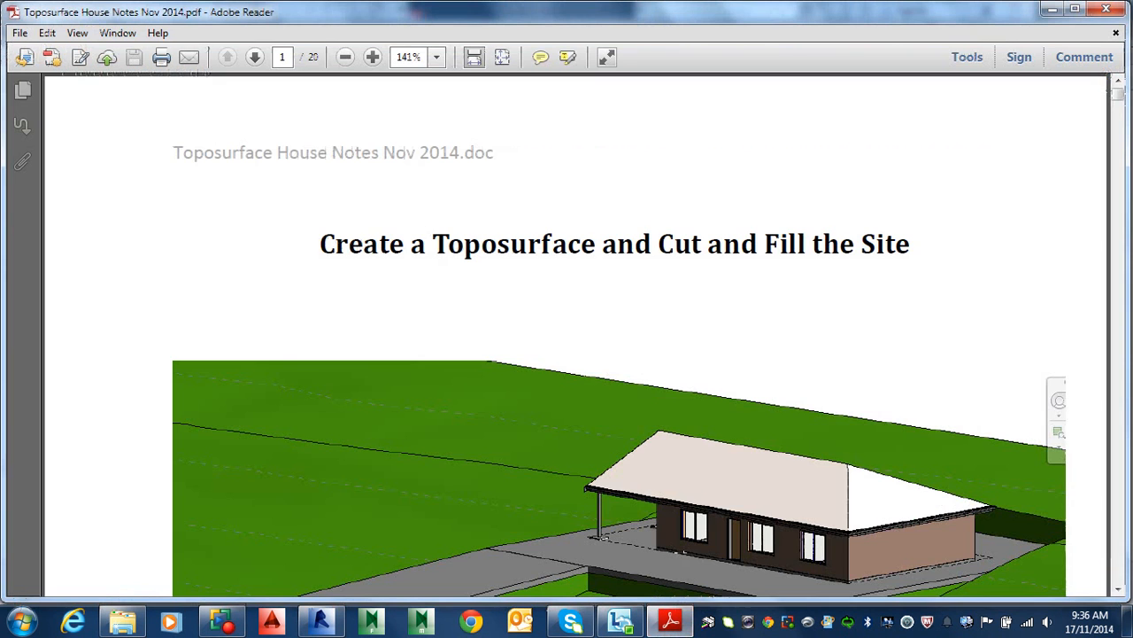
ctrl+scroll(727, 289, down, 2)
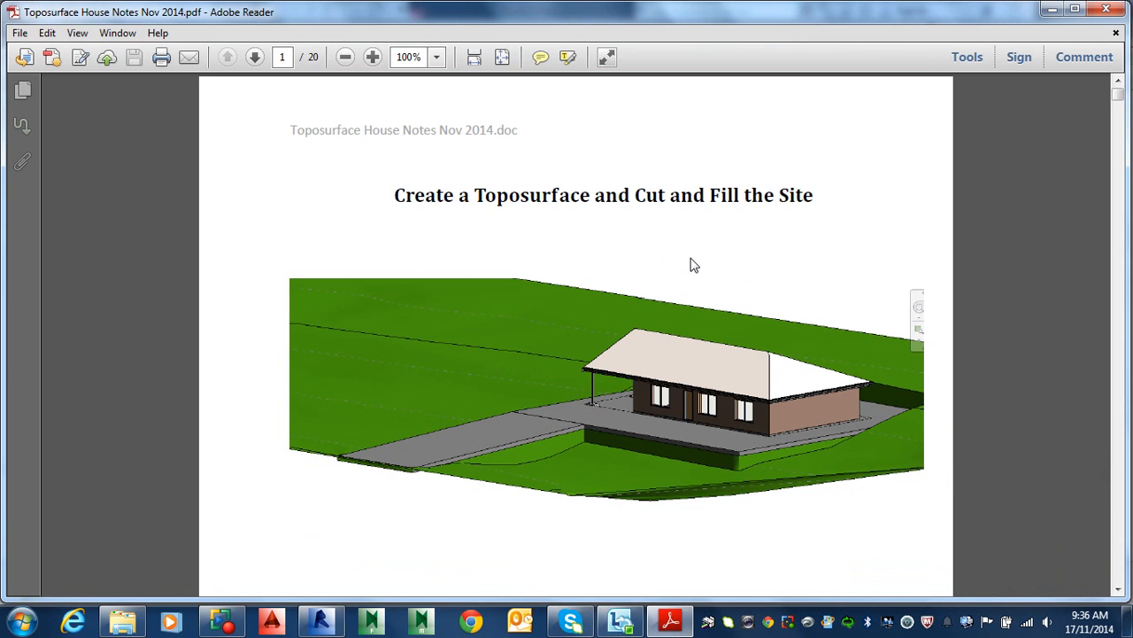
scroll(694, 265, down, 1)
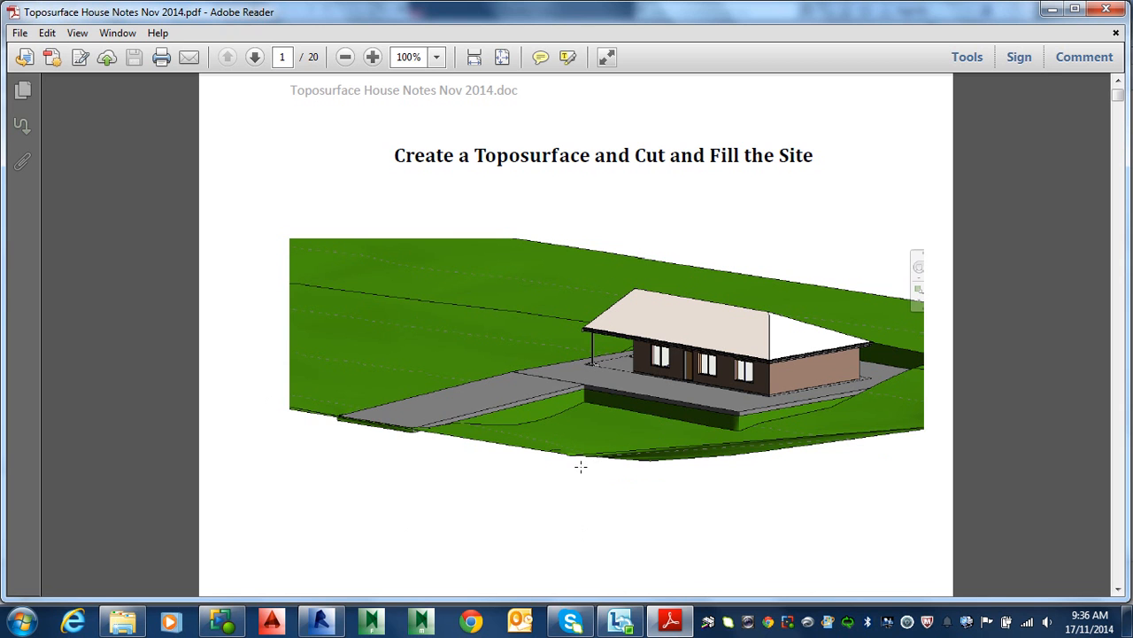
ctrl+scroll(581, 467, up, 2)
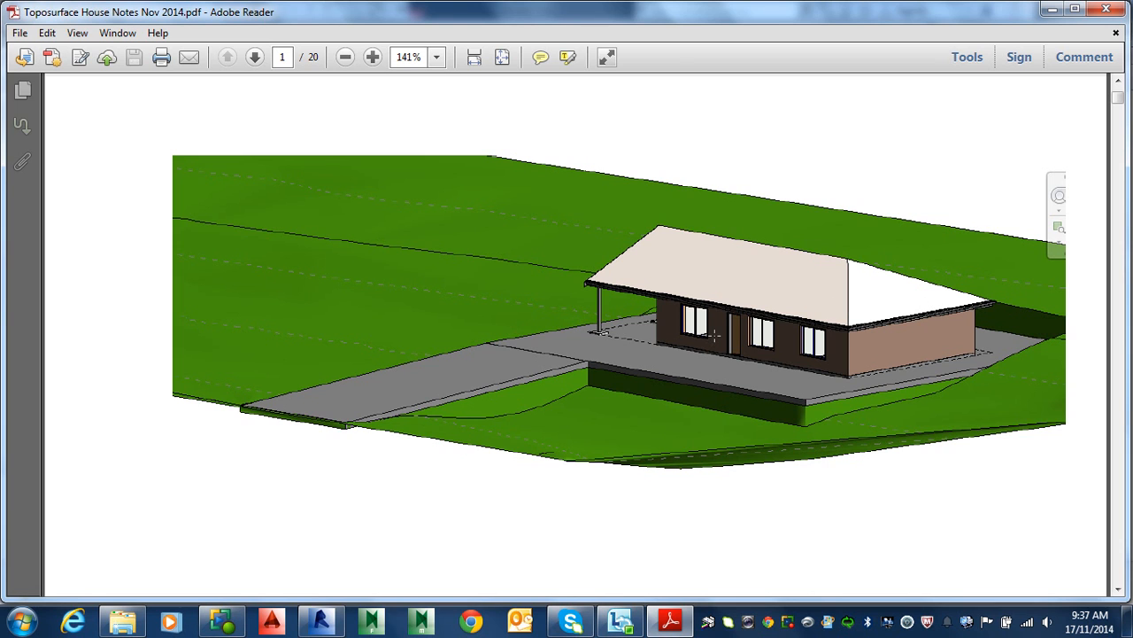
ctrl+scroll(734, 295, down, 4)
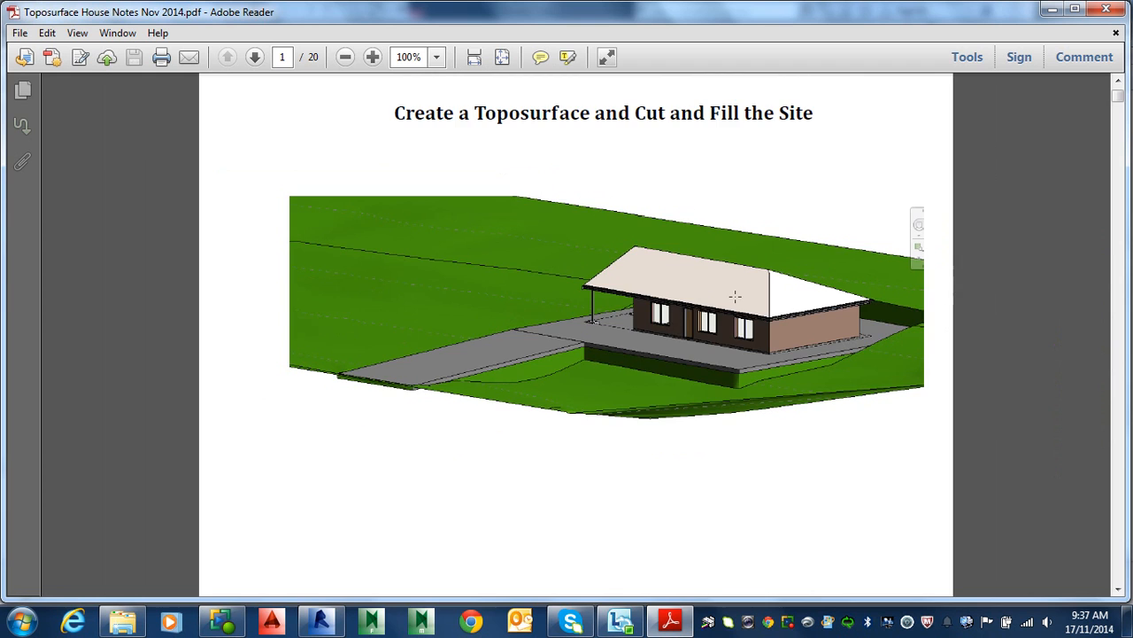
Read the page 2 instructions on beginning a new Revit file, going to the Site view and linking RegencyTopo.dwg
scroll(736, 304, down, 3)
ctrl+scroll(590, 346, up, 2)
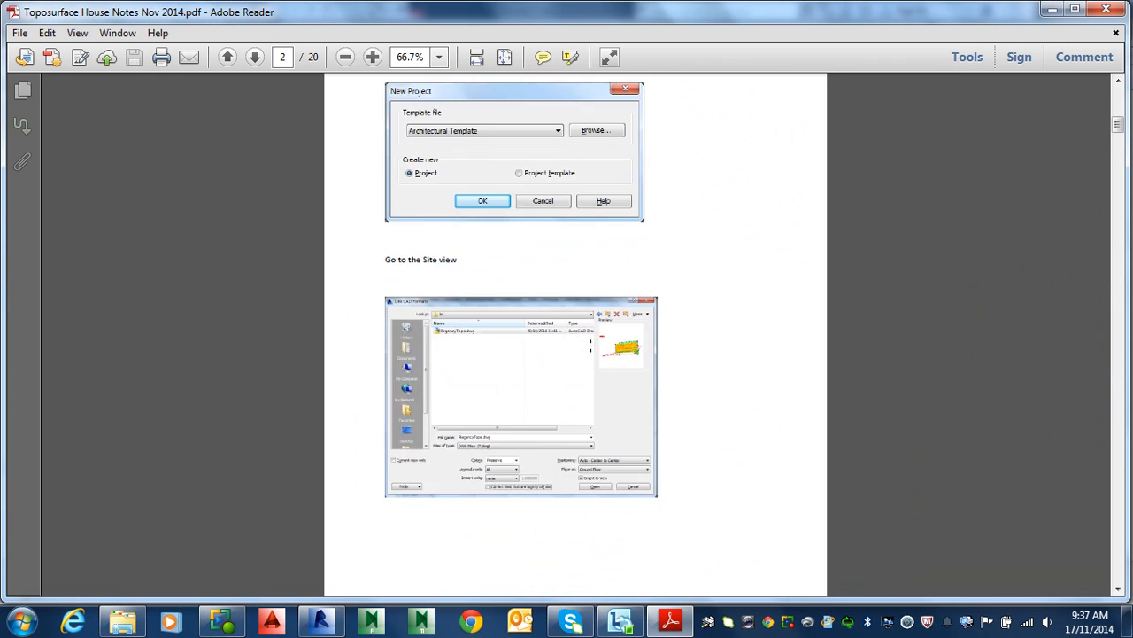
scroll(587, 337, up, 3)
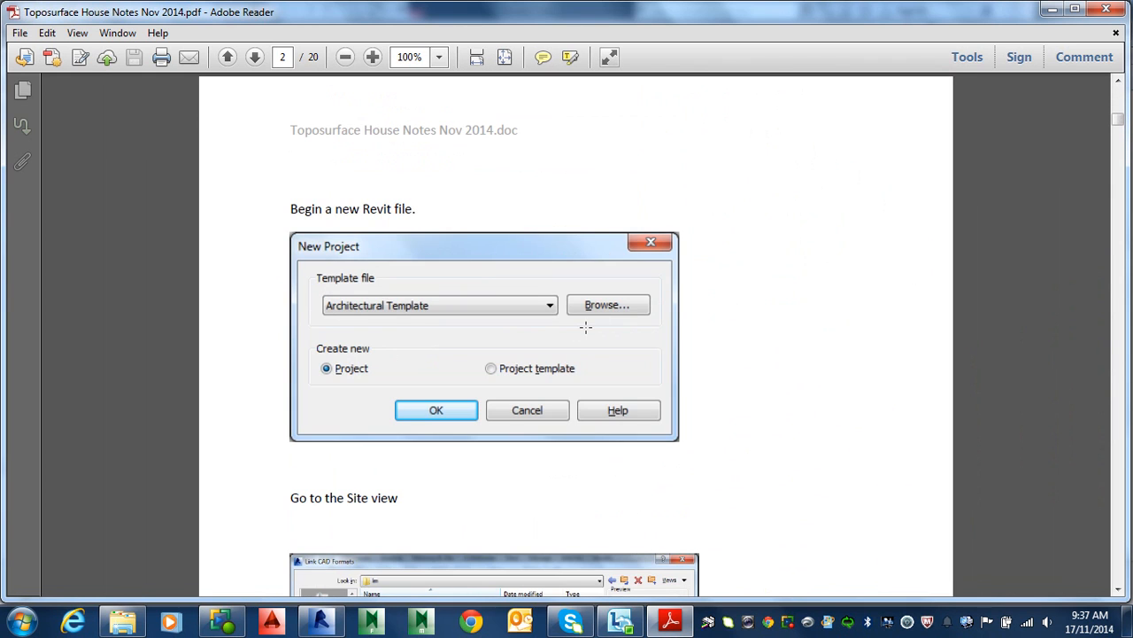
scroll(407, 345, down, 4)
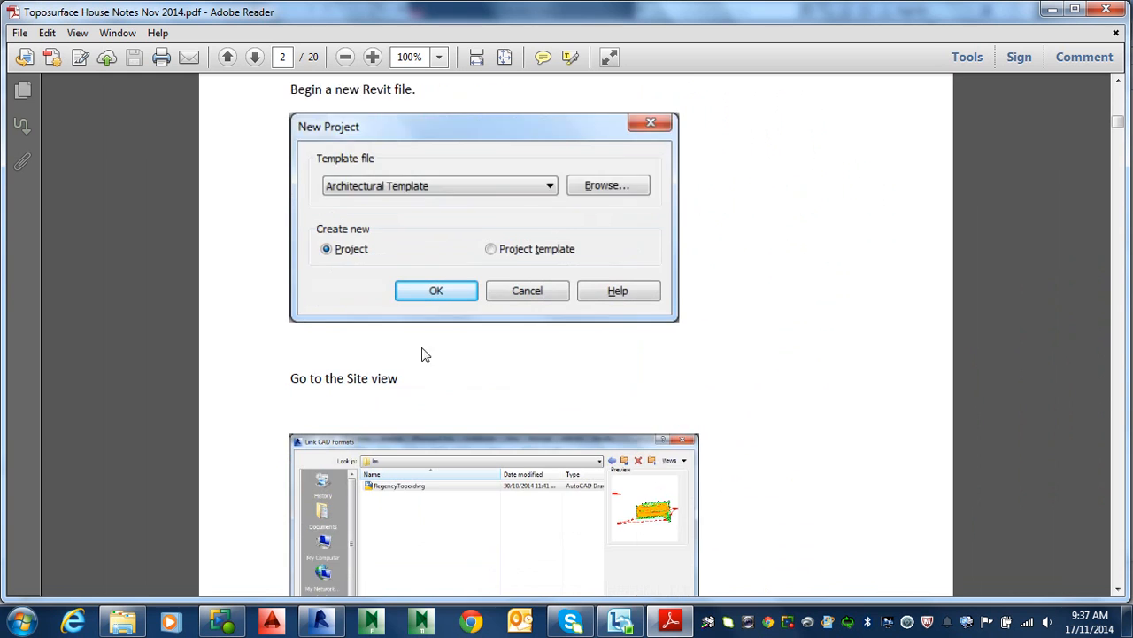
ctrl+scroll(413, 375, up, 2)
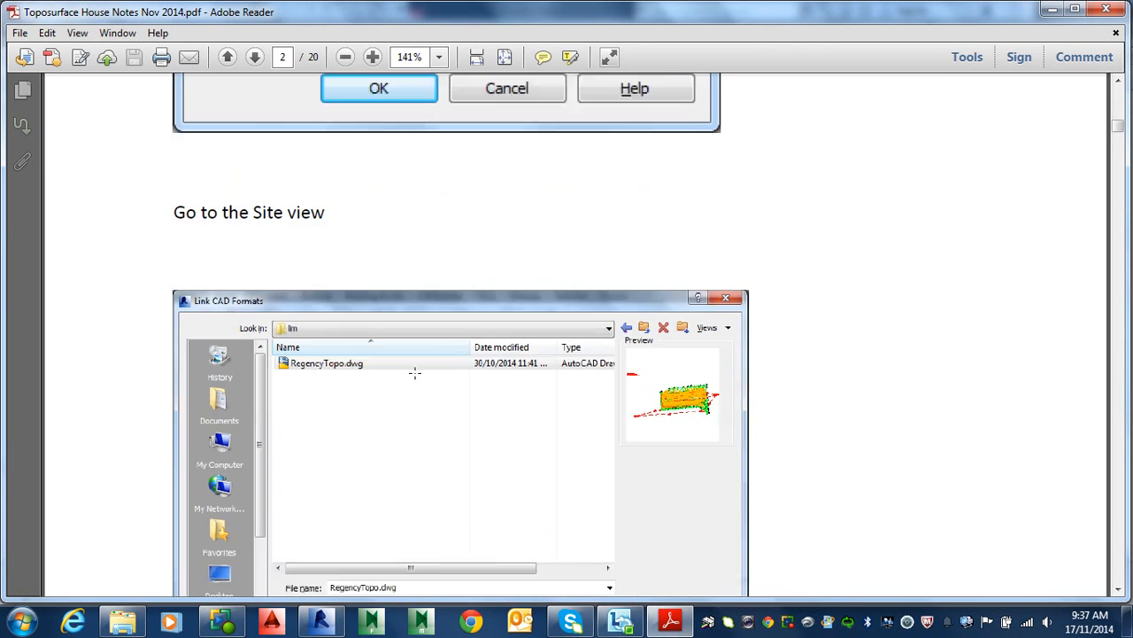
scroll(372, 372, down, 1)
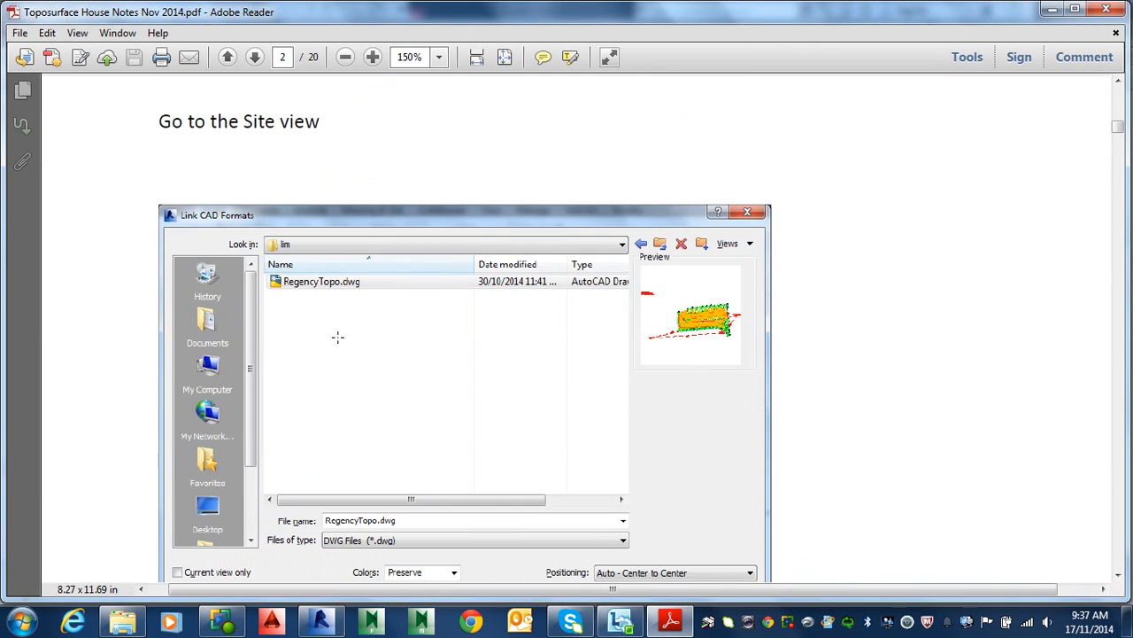
scroll(376, 363, up, 3)
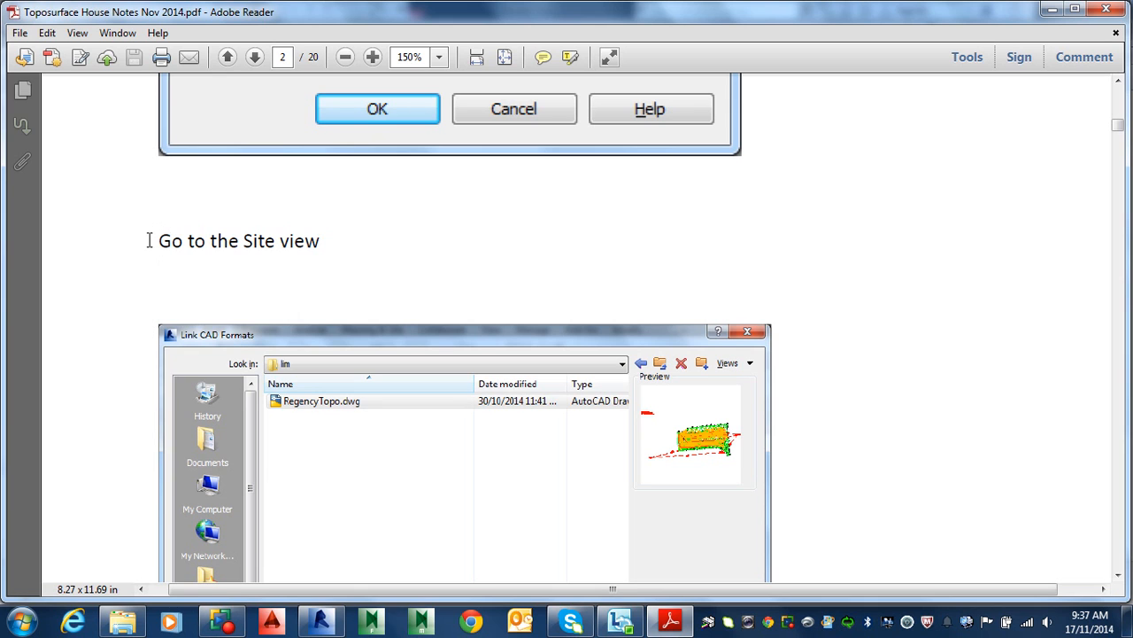
drag(149, 239, 275, 245)
click(356, 258)
triple_click(362, 242)
scroll(404, 406, down, 10)
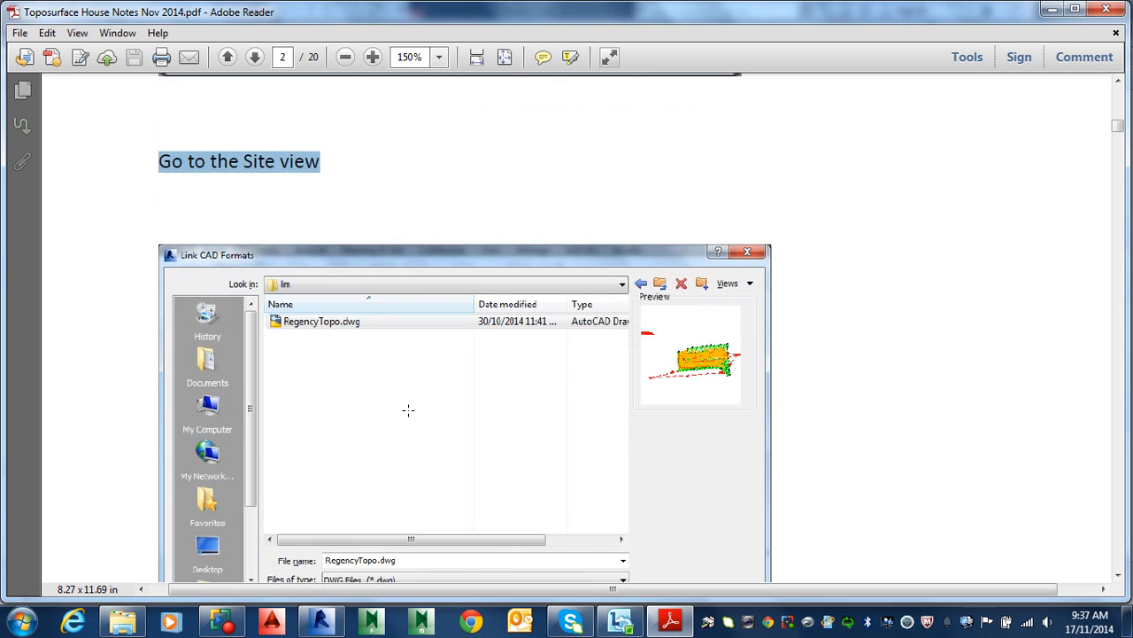
Examine page 3 of the notes, covering the Site floor plan and moving the Survey Point to the PSM
scroll(402, 401, down, 6)
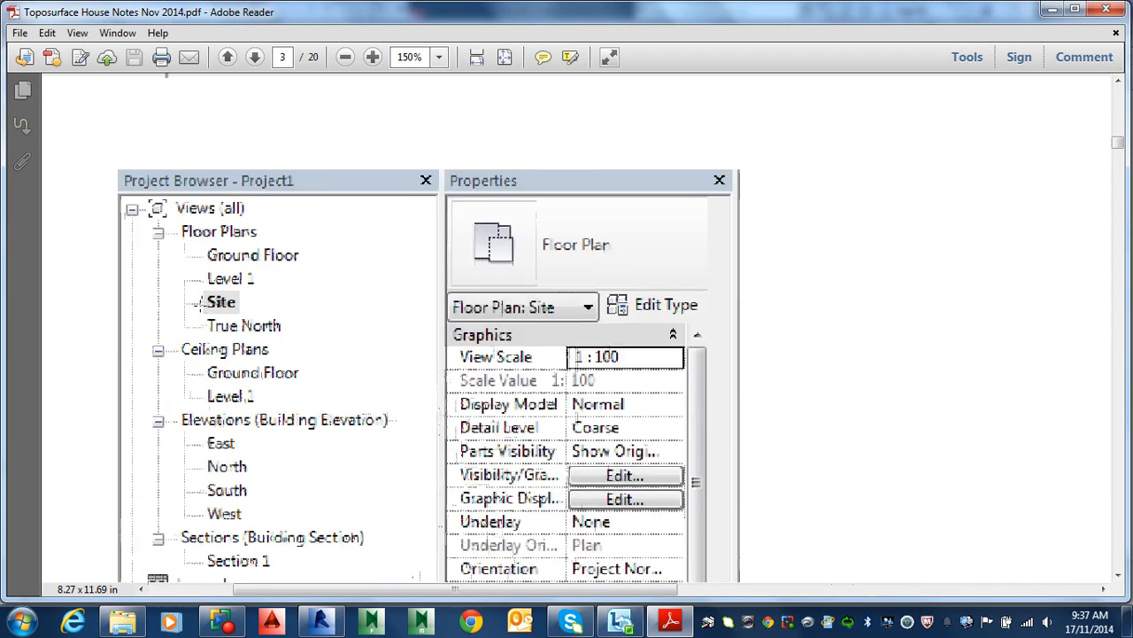
ctrl+scroll(200, 302, up, 1)
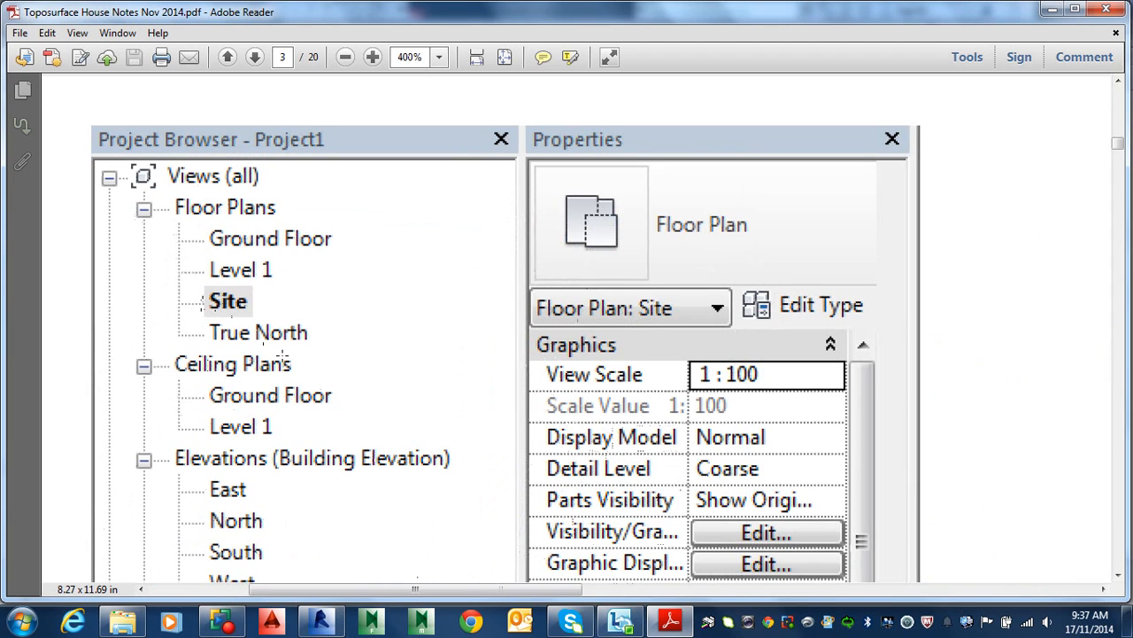
ctrl+scroll(283, 354, down, 3)
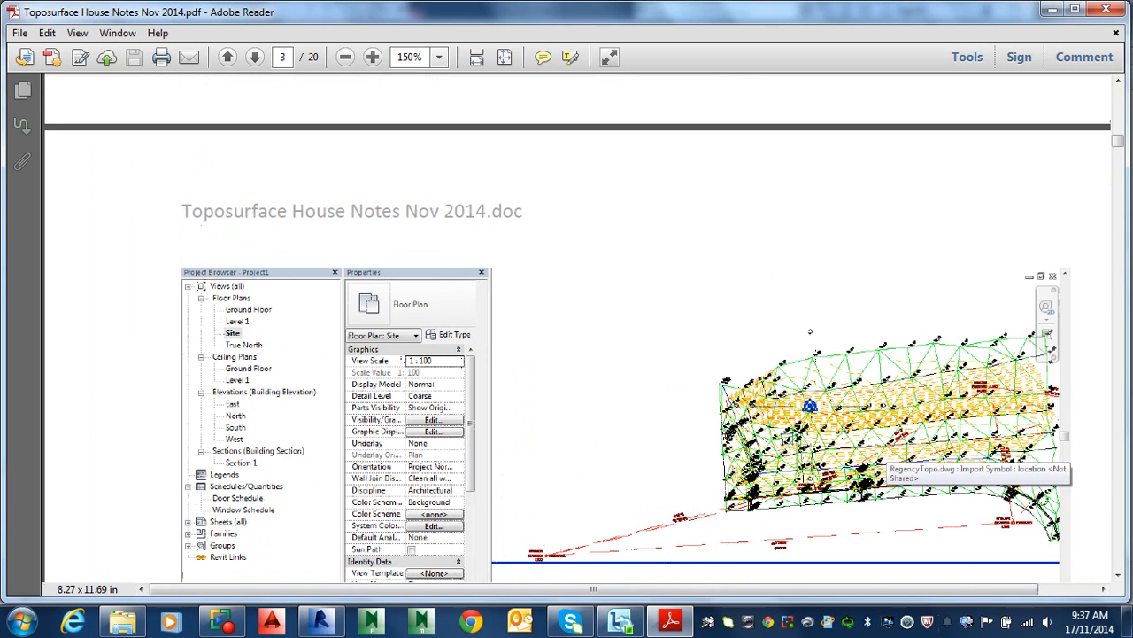
scroll(649, 474, up, 1)
scroll(649, 474, down, 5)
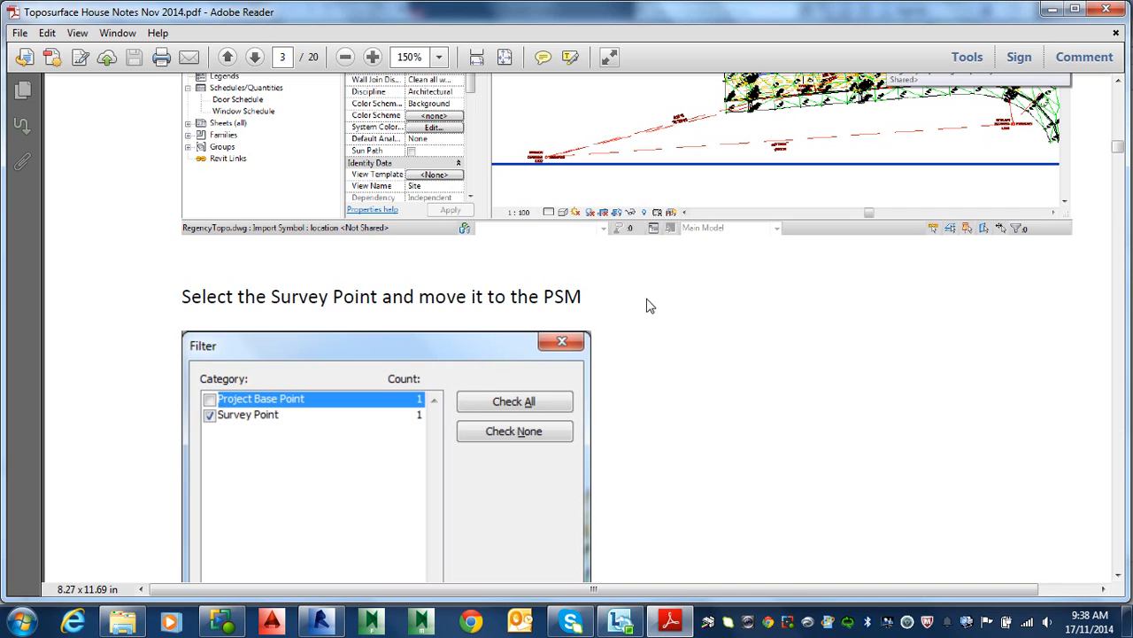
scroll(640, 293, down, 2)
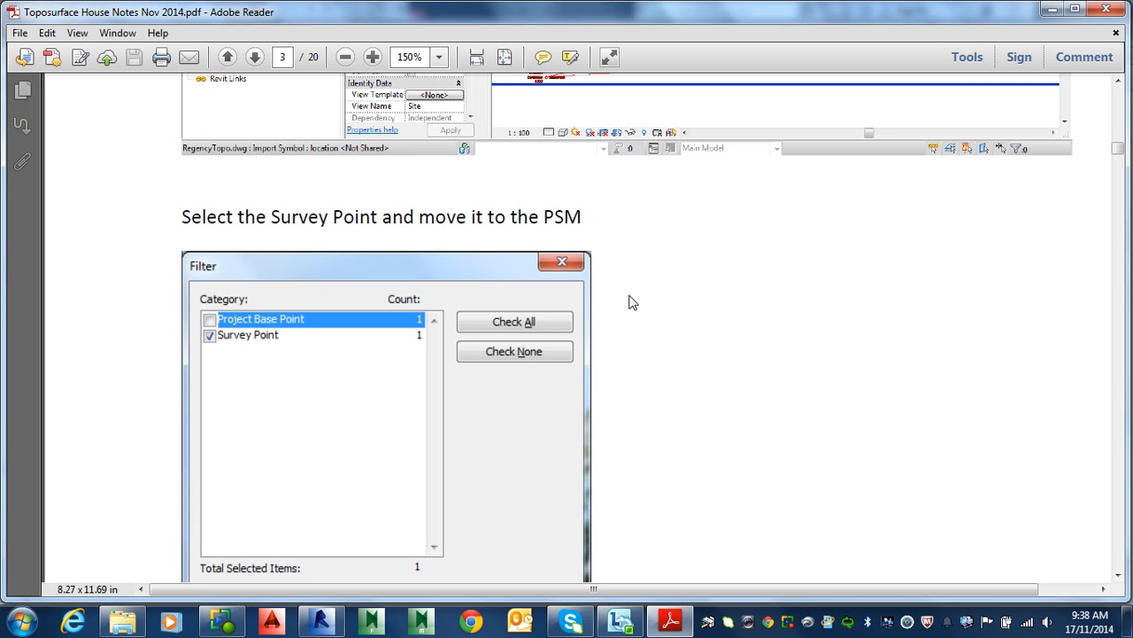
Switch to Revit and create a new project from the Architectural Template
click(320, 622)
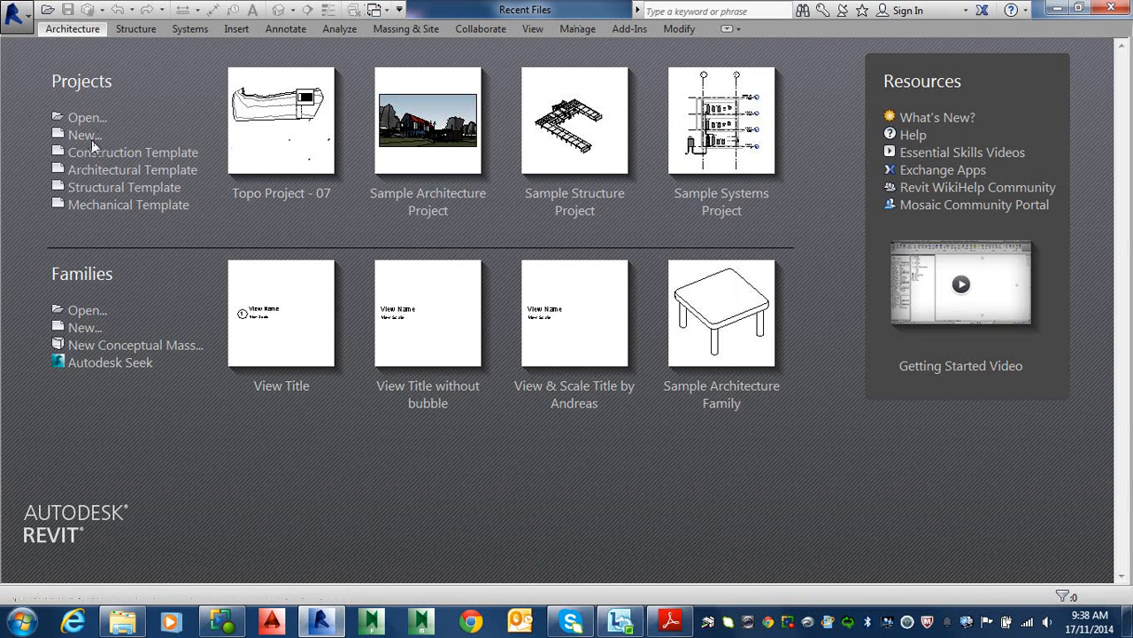
click(85, 134)
click(522, 274)
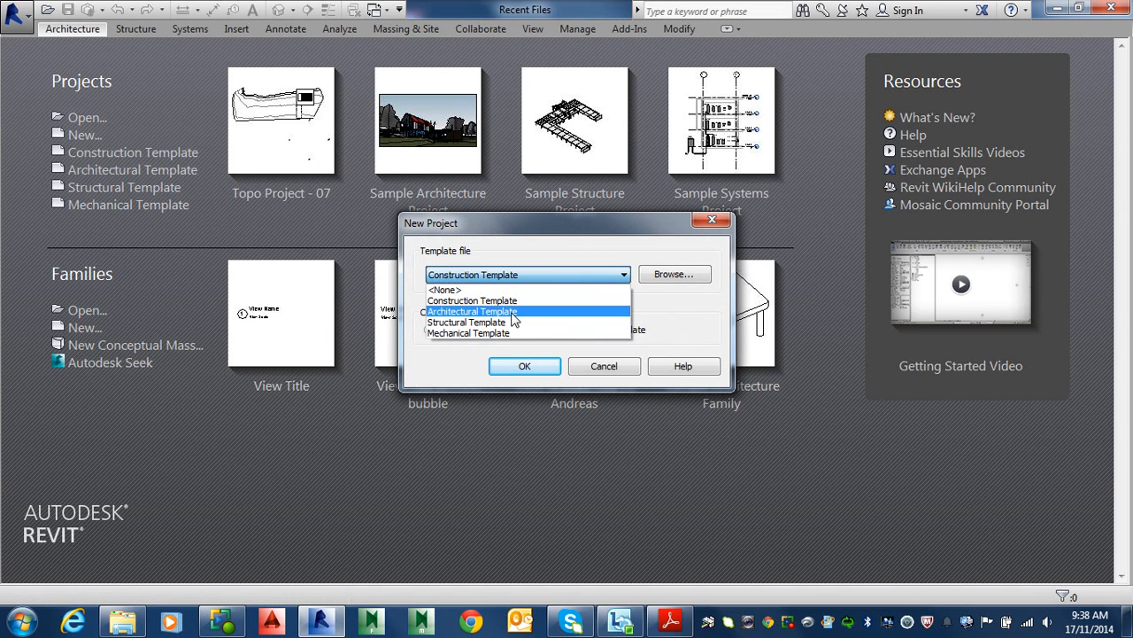
click(513, 312)
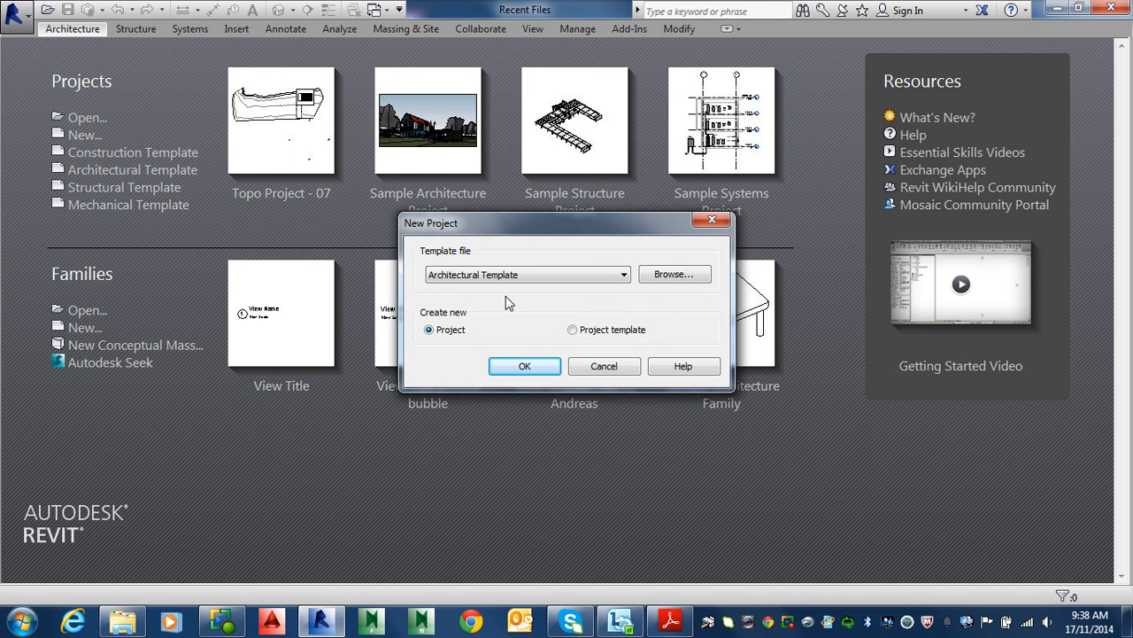
click(523, 367)
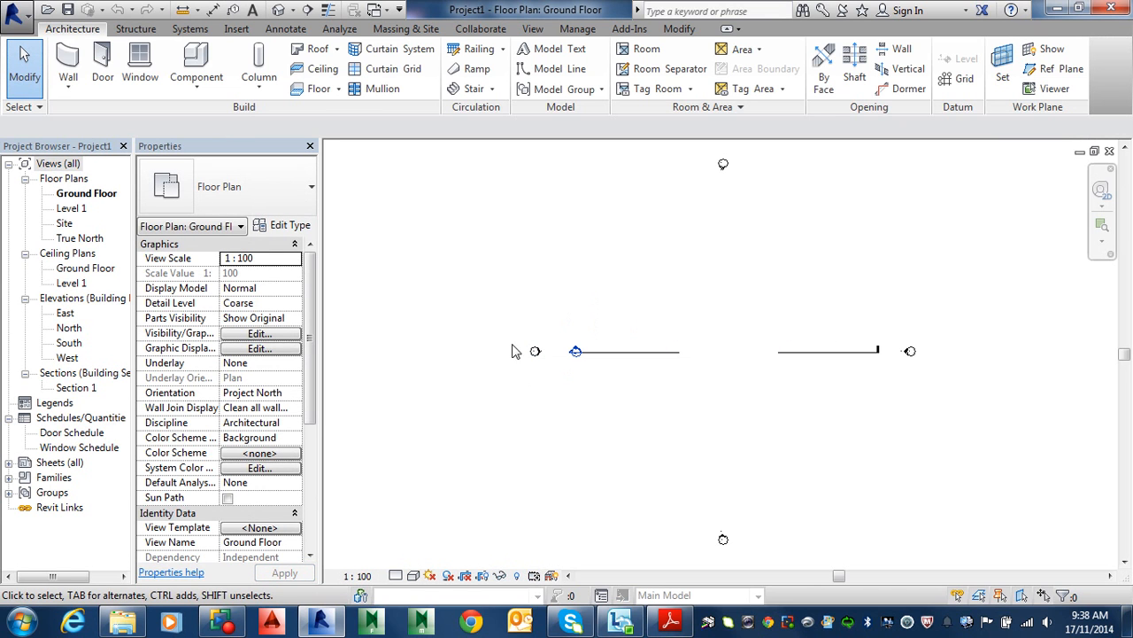
Find RegencyTopo.dwg in the DTM2 folder, and browse the BIM for Surveying folder under TAFE SA H Drive in a new Explorer window
click(124, 624)
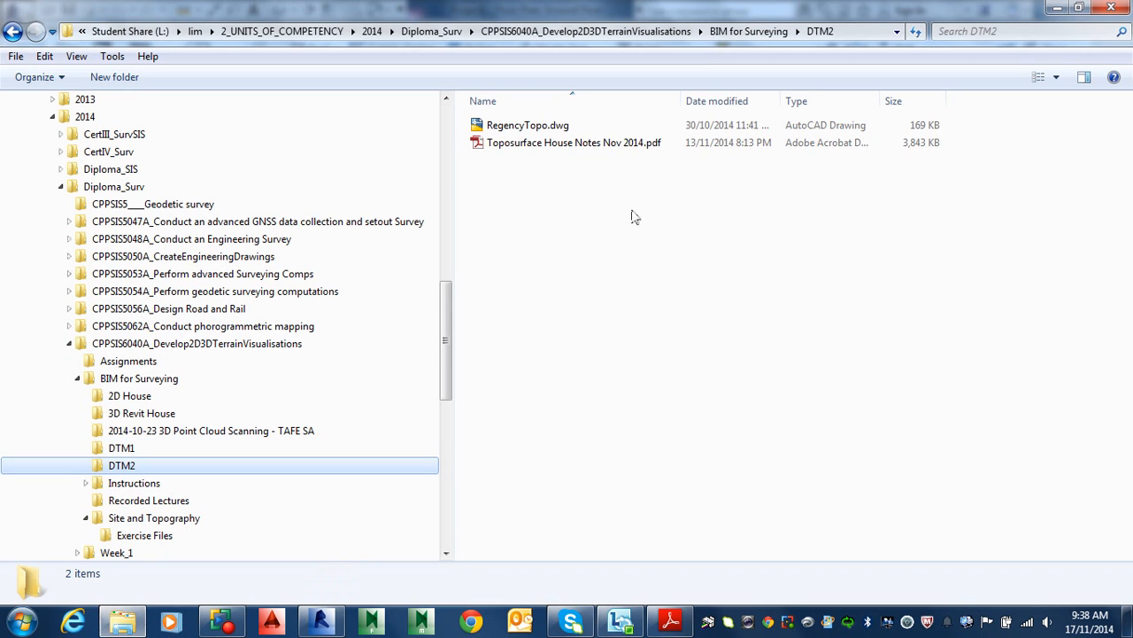
click(532, 129)
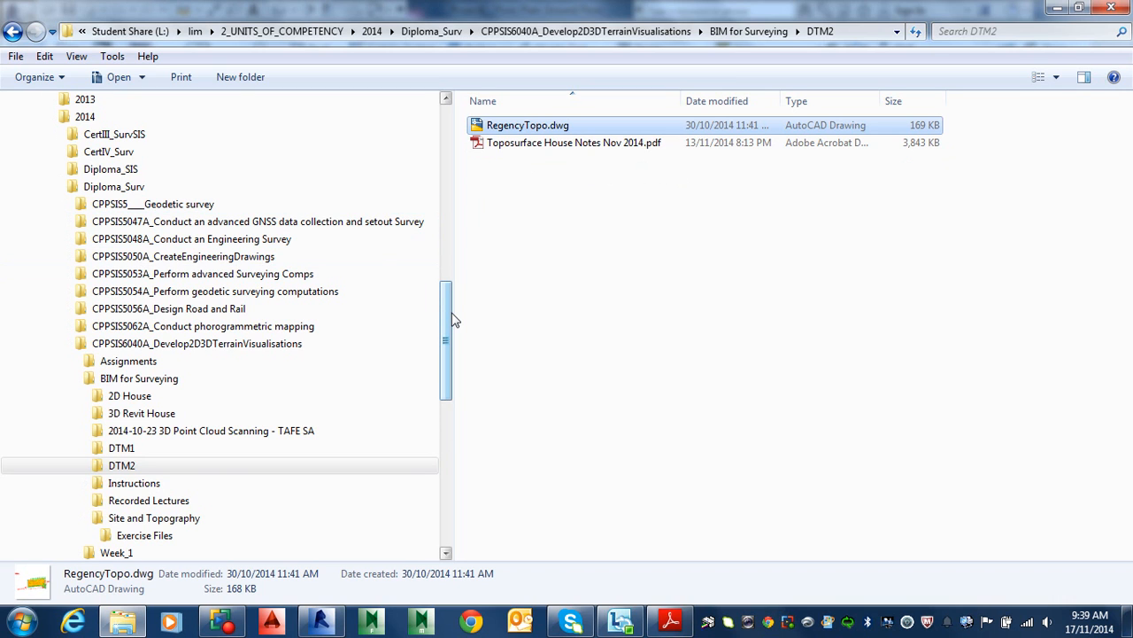
key(super+e)
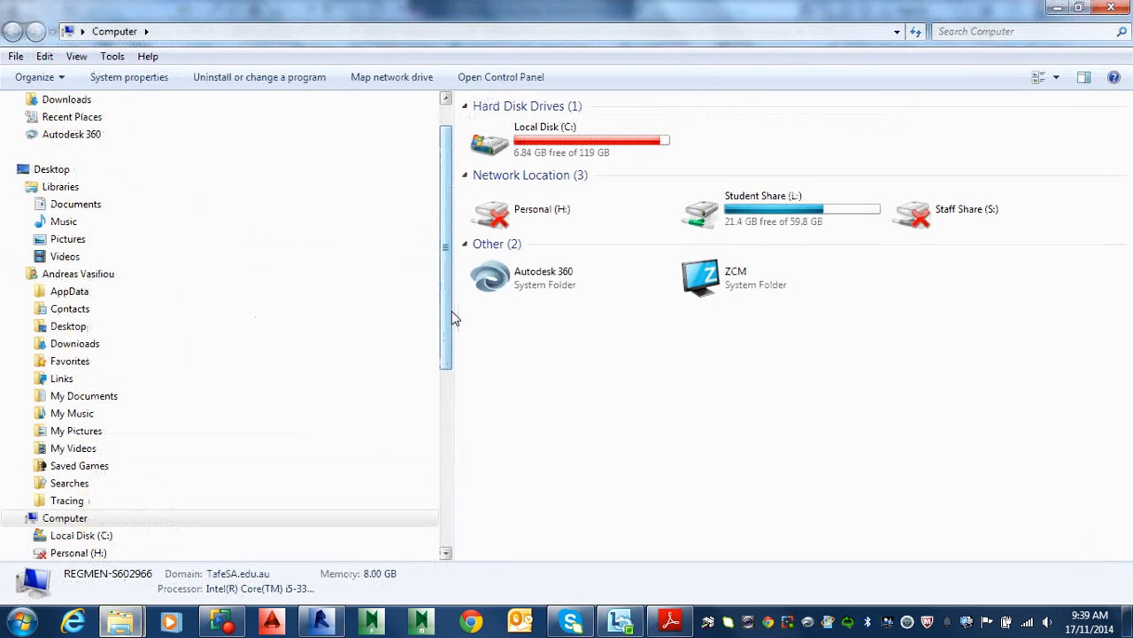
click(80, 204)
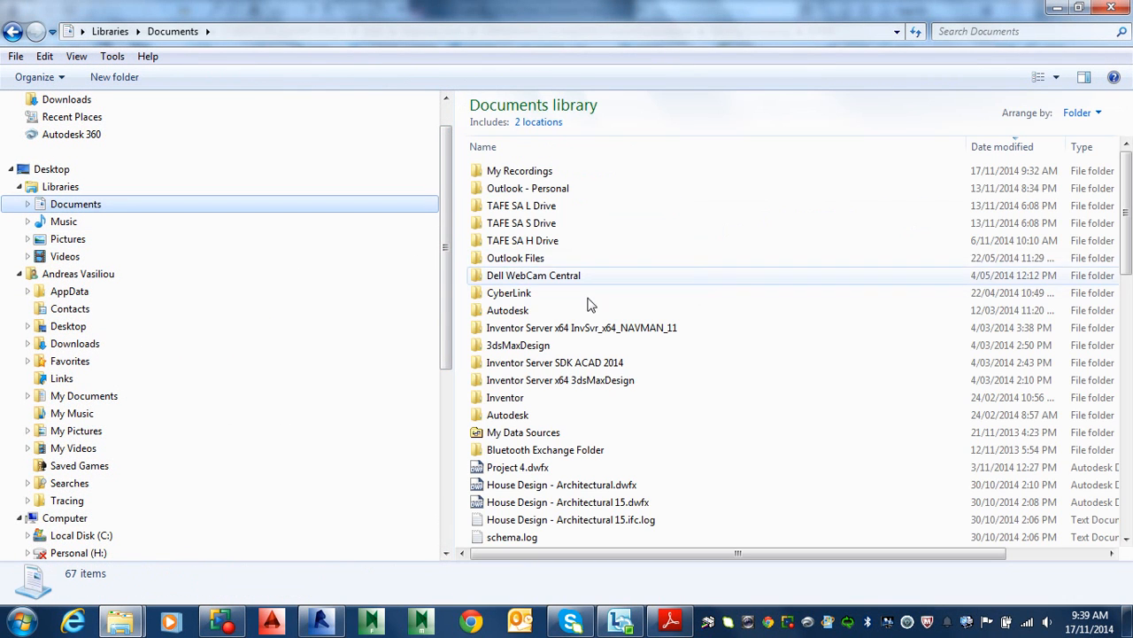
double_click(522, 240)
double_click(527, 190)
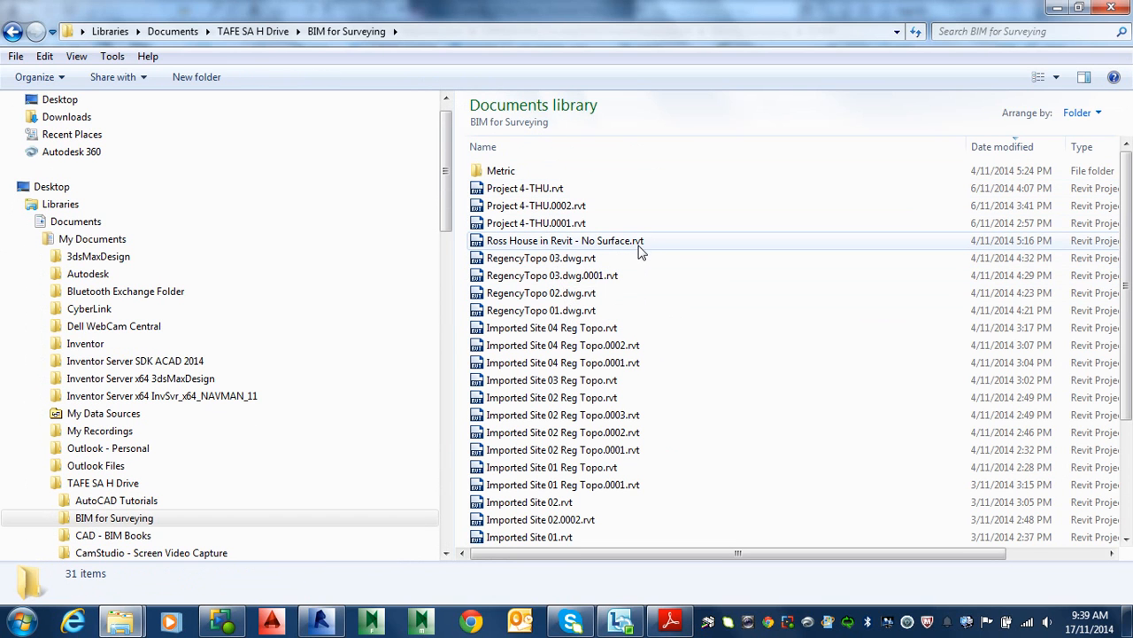
key(End)
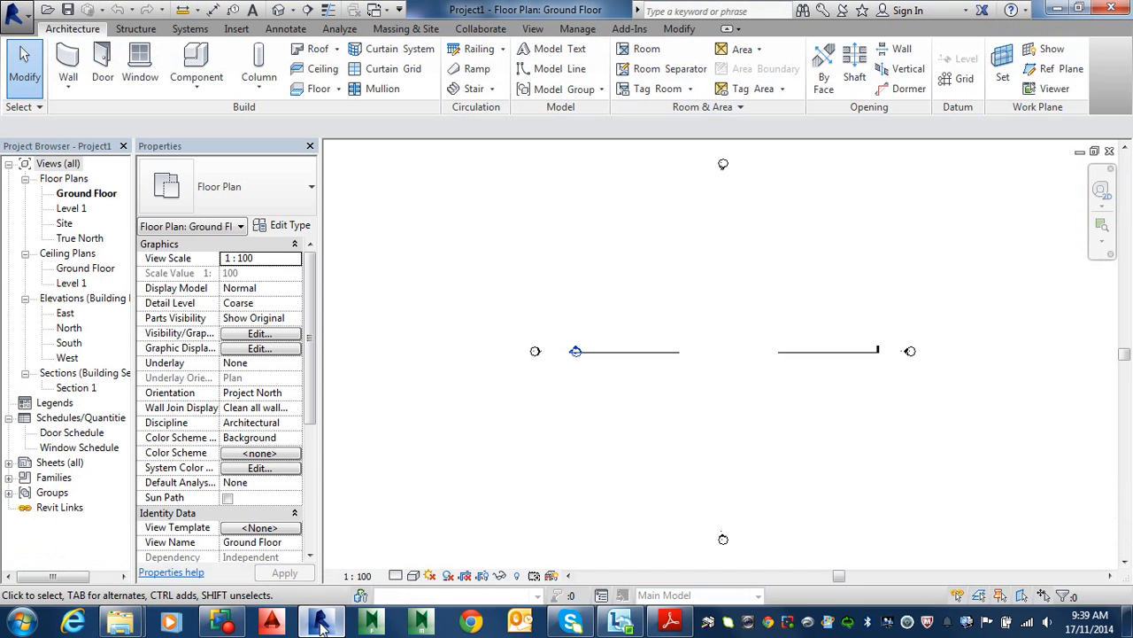
Save the new Revit project as "Project 05 - Mon AM" in the BIM for Surveying folder under TAFE SA H Drive
click(320, 622)
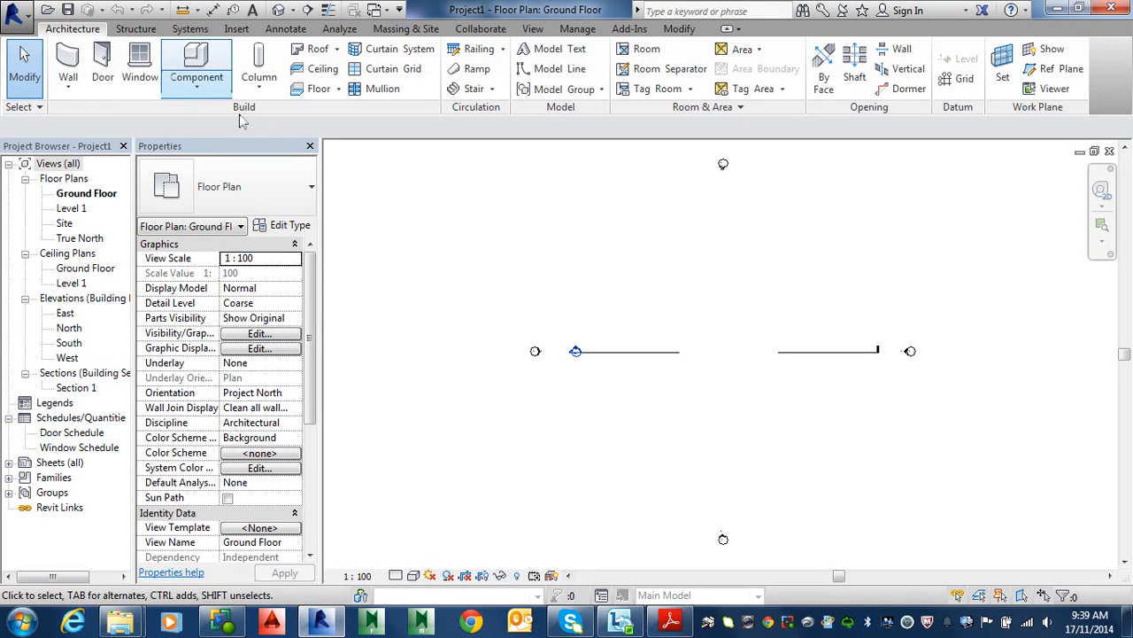
click(68, 13)
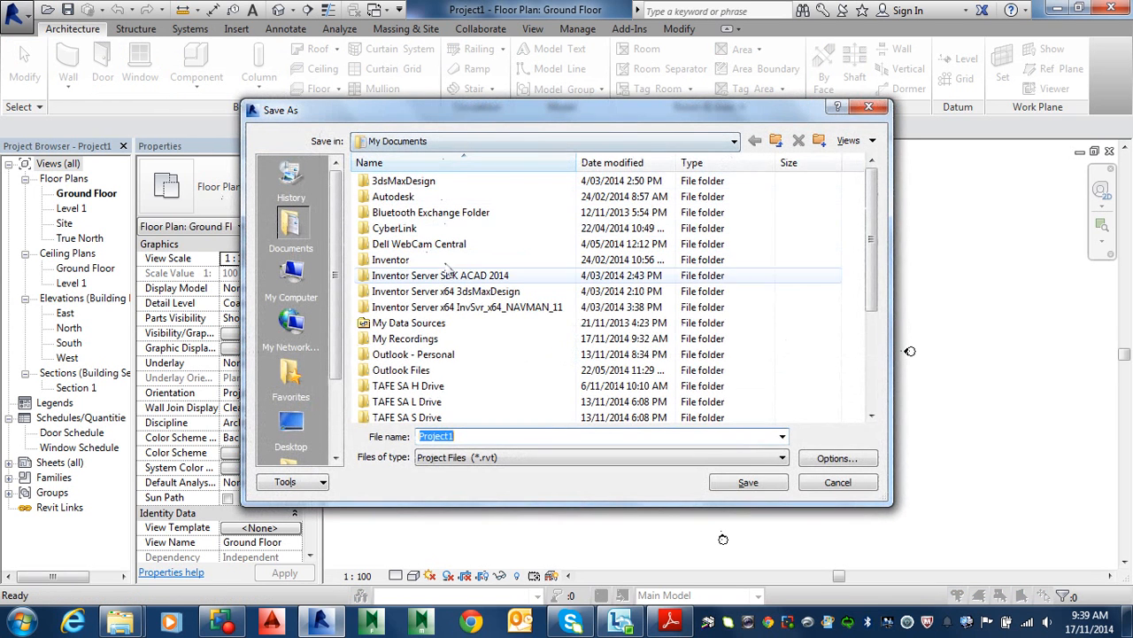
double_click(408, 386)
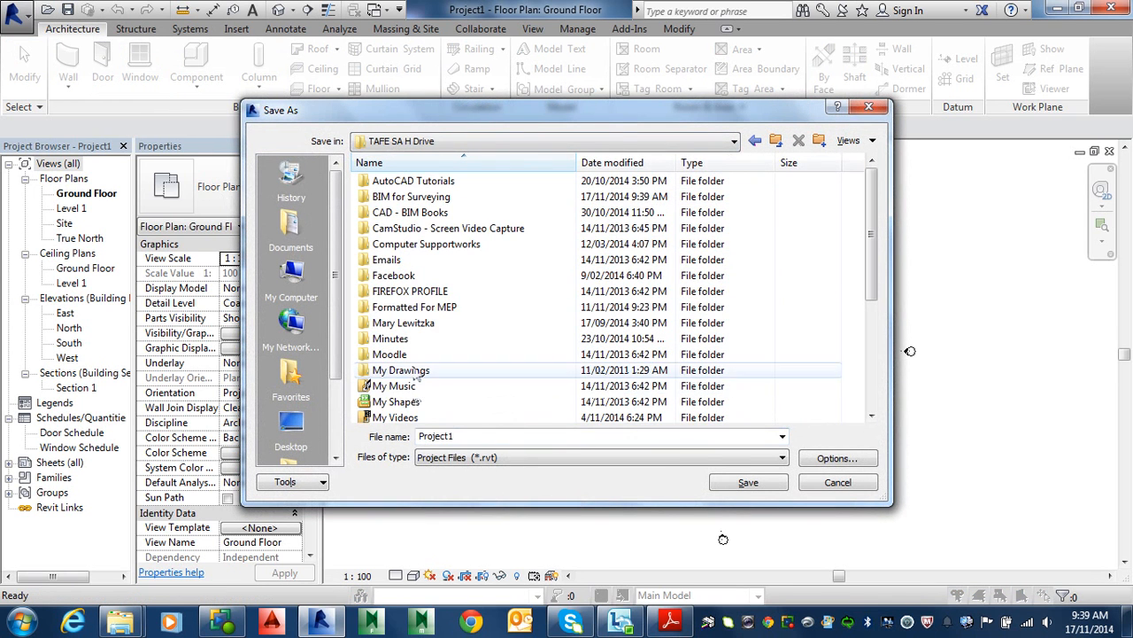
double_click(411, 196)
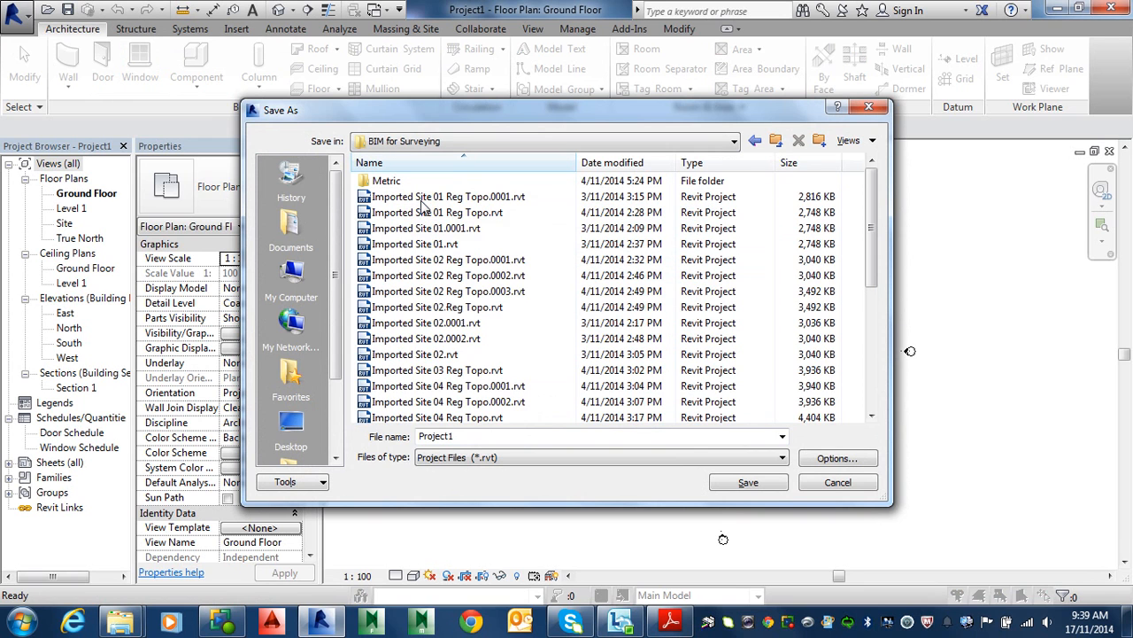
double_click(463, 434)
text(Project)
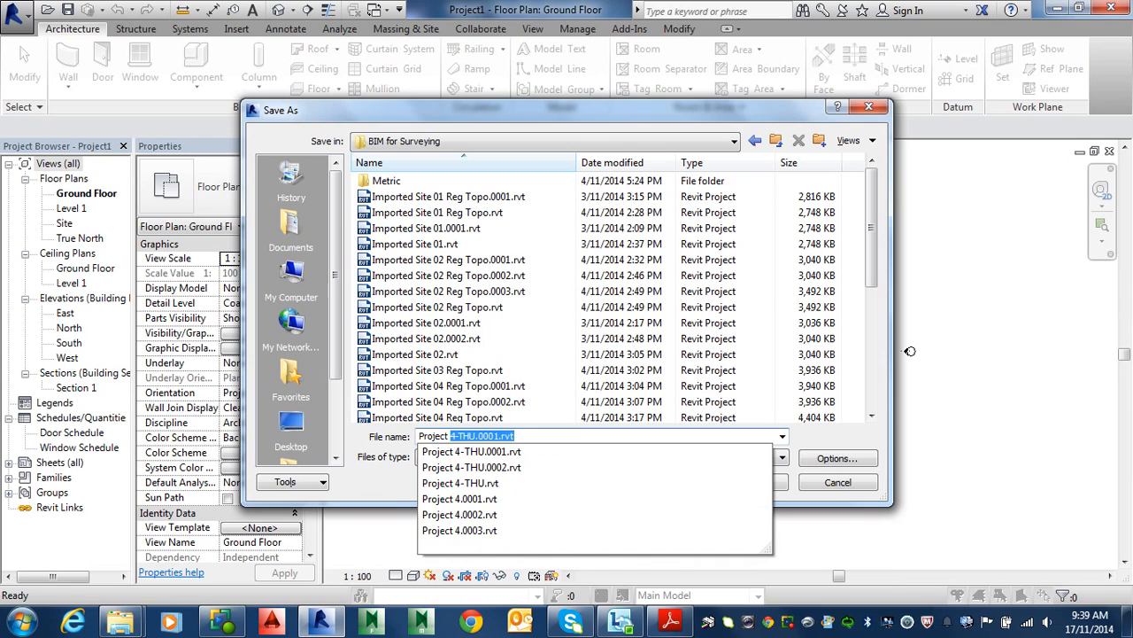
text( 05 -)
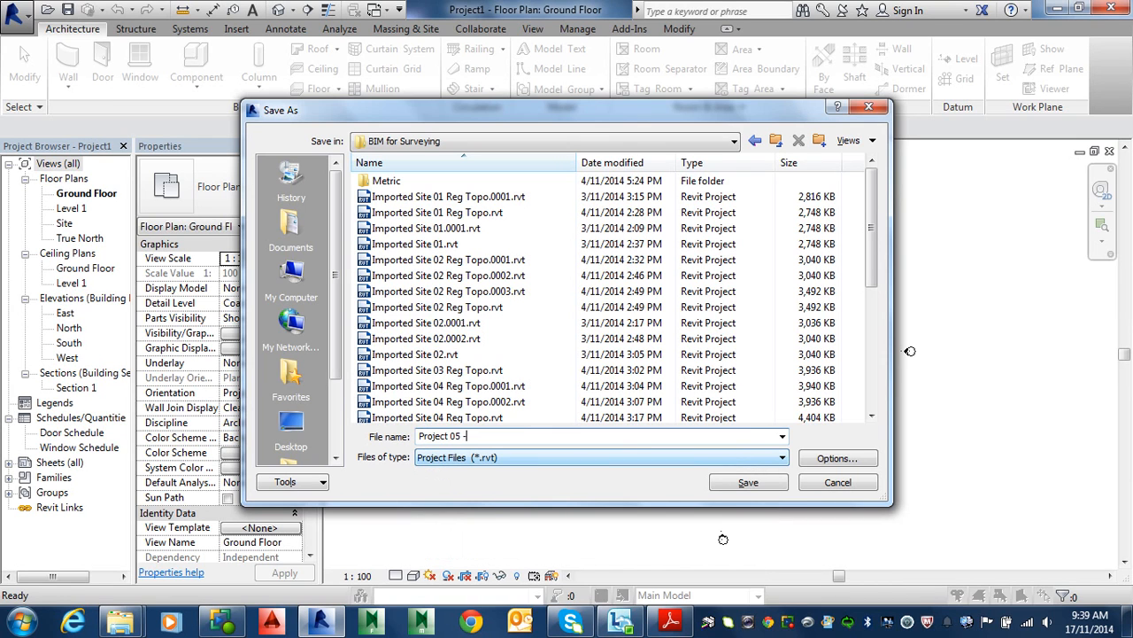
text( Mon AM)
click(751, 485)
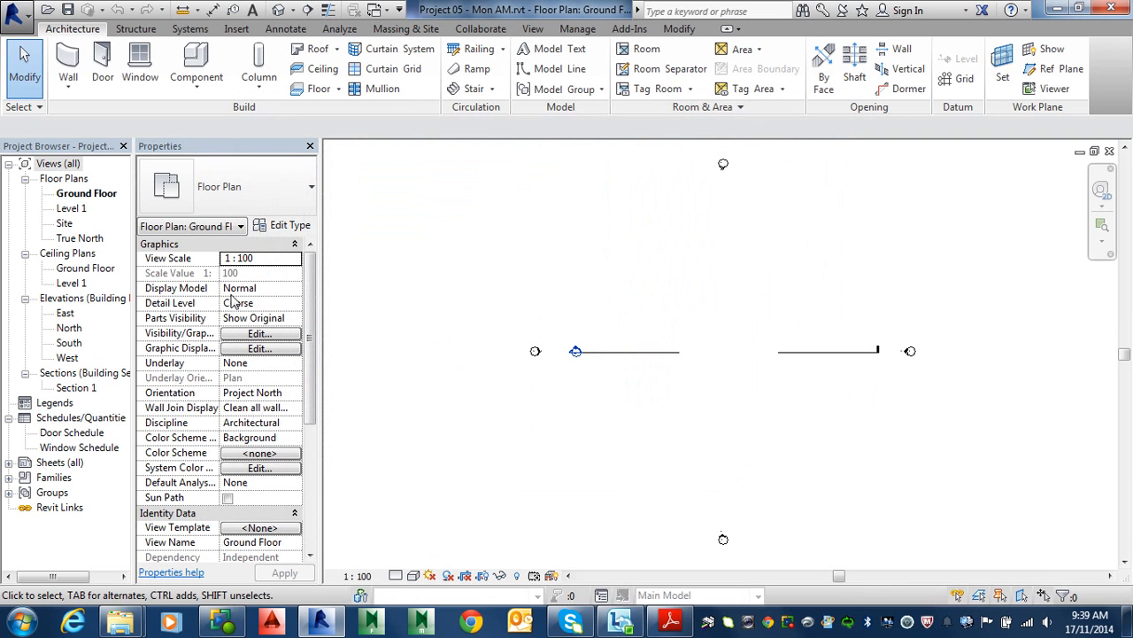
Open the Site floor plan and review the Link CAD Formats settings for RegencyTopo.dwg on page 2 of the notes
double_click(66, 224)
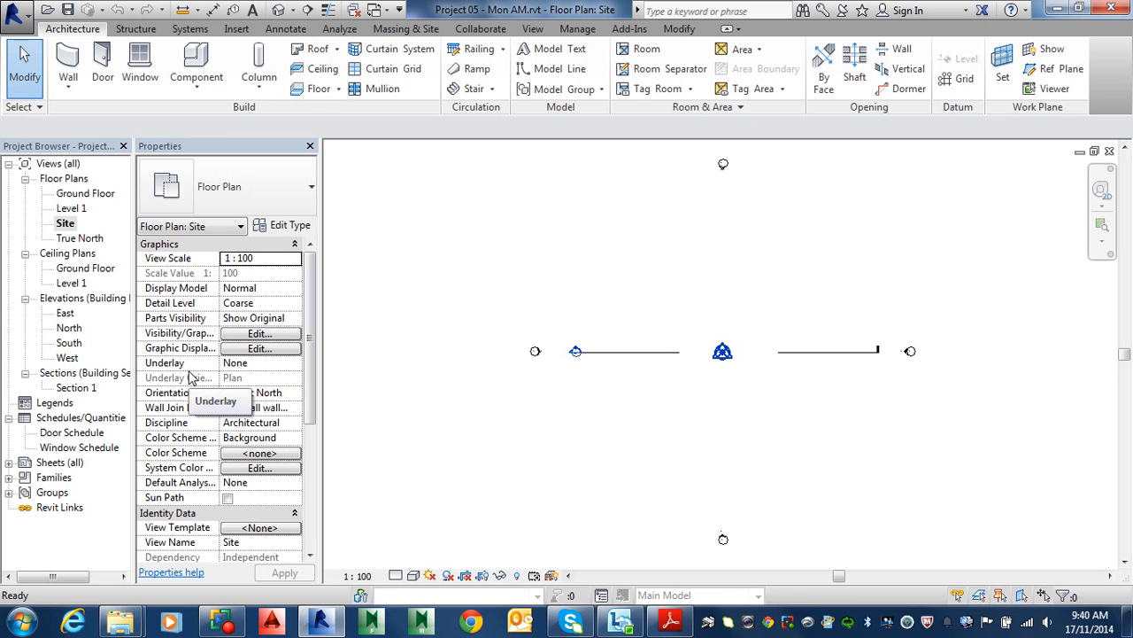
click(671, 622)
scroll(656, 501, up, 20)
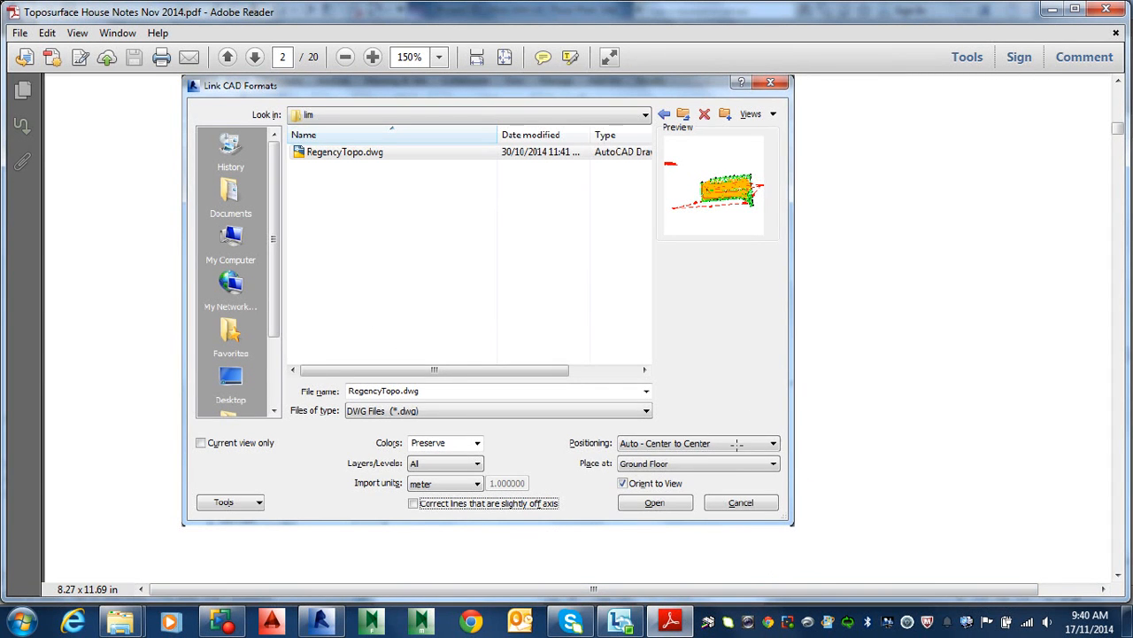
ctrl+scroll(696, 452, up, 3)
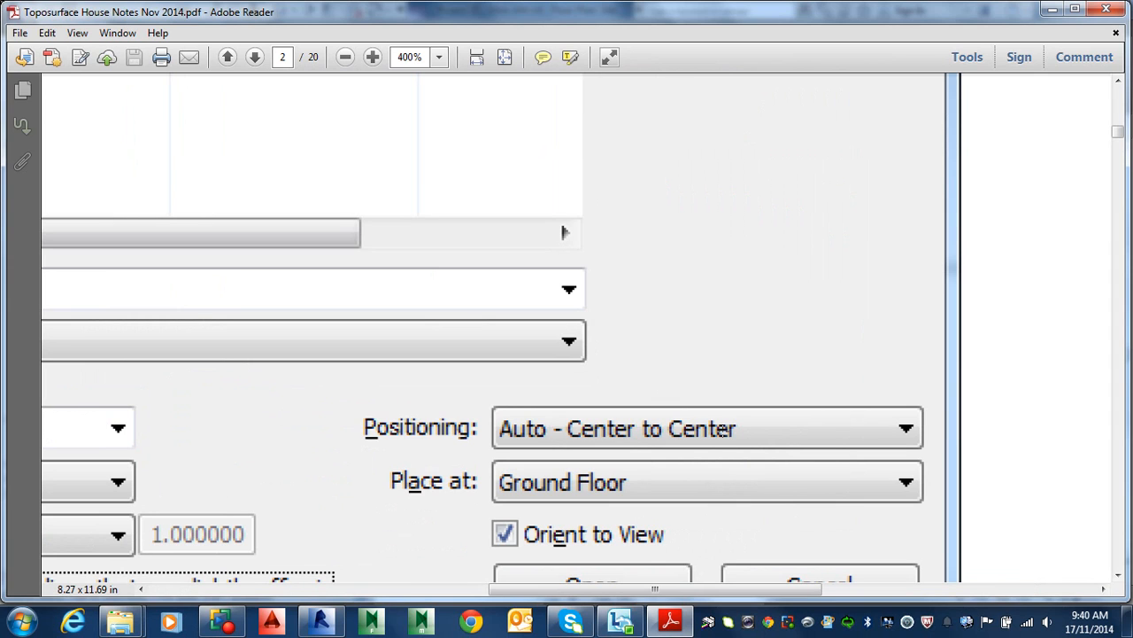
ctrl+scroll(735, 428, down, 2)
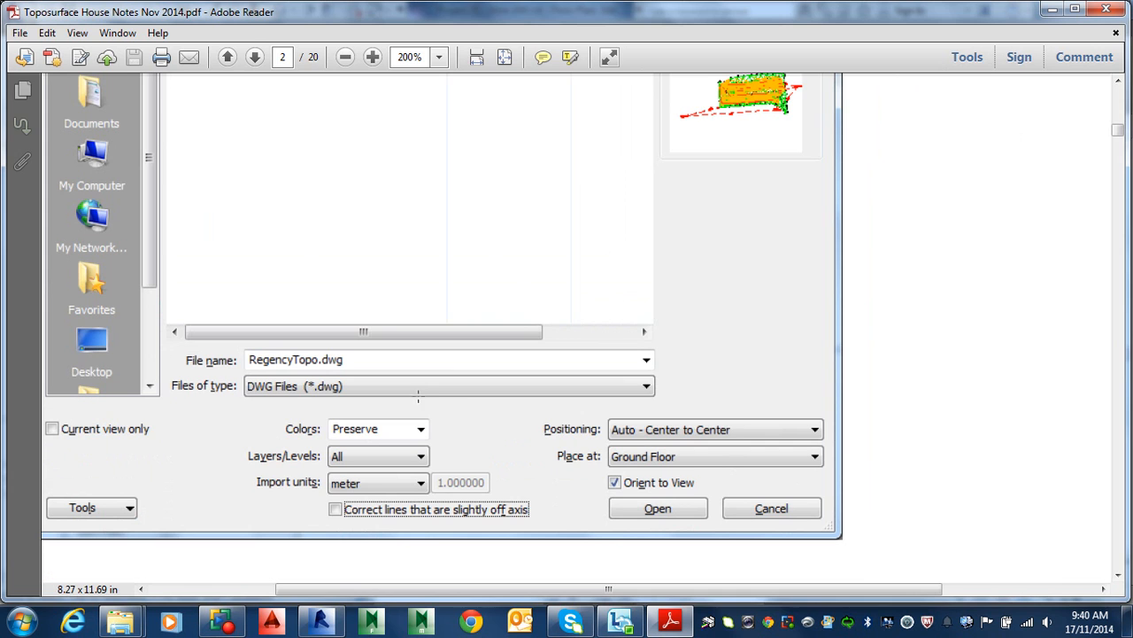
key(alt+Tab)
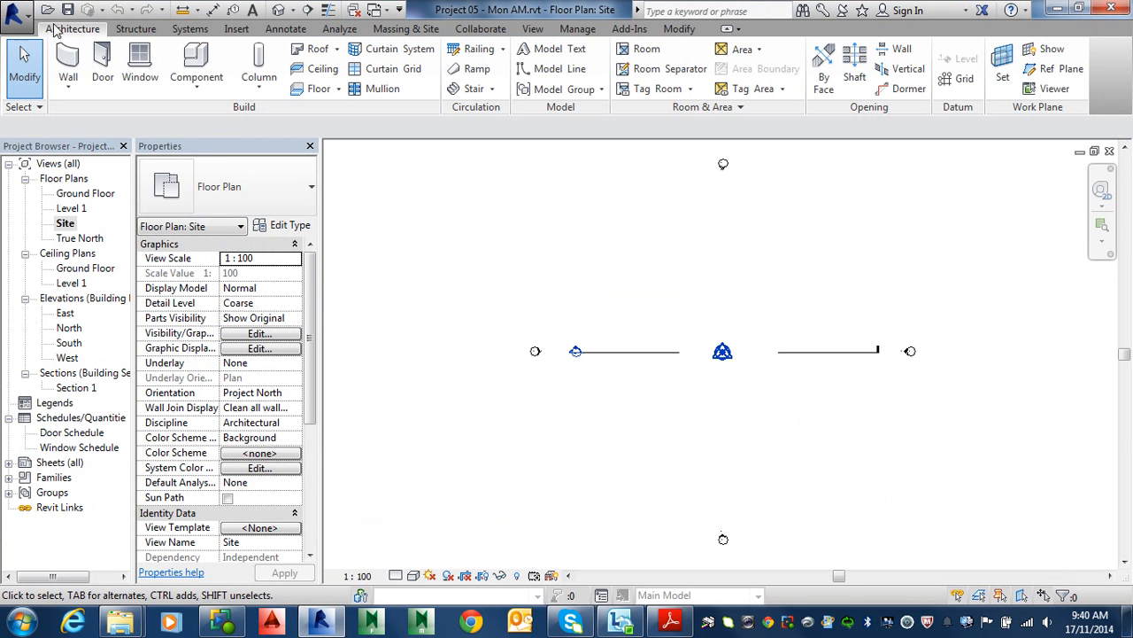
Link the CAD file RegencyTopo.dwg from the BIM for Surveying folder into the Site plan with import units set to meter
click(237, 29)
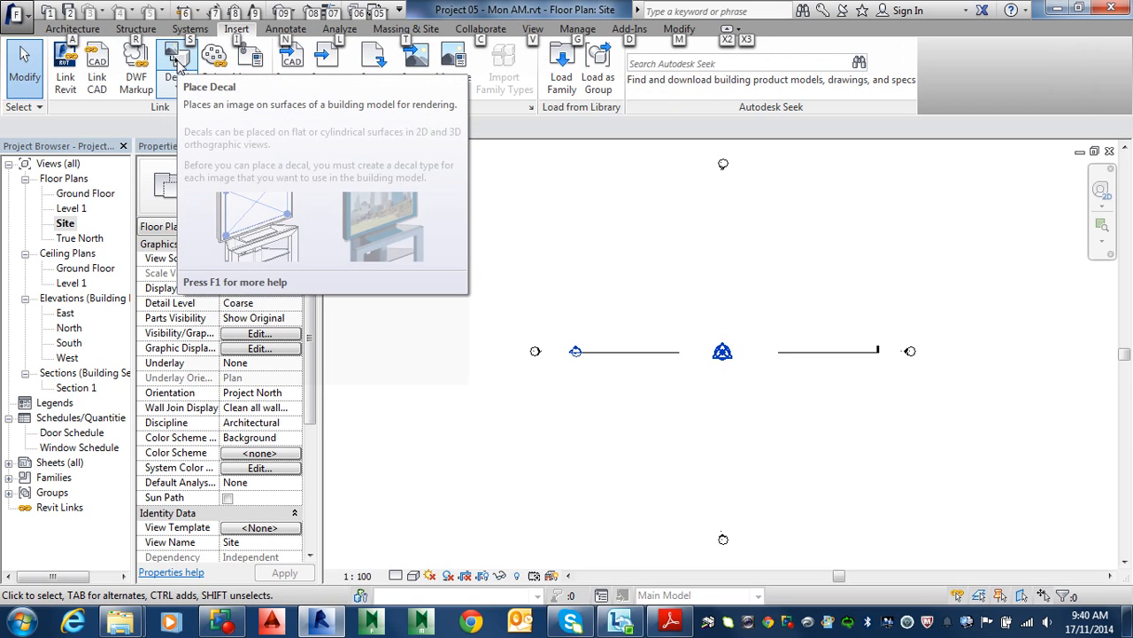
click(69, 78)
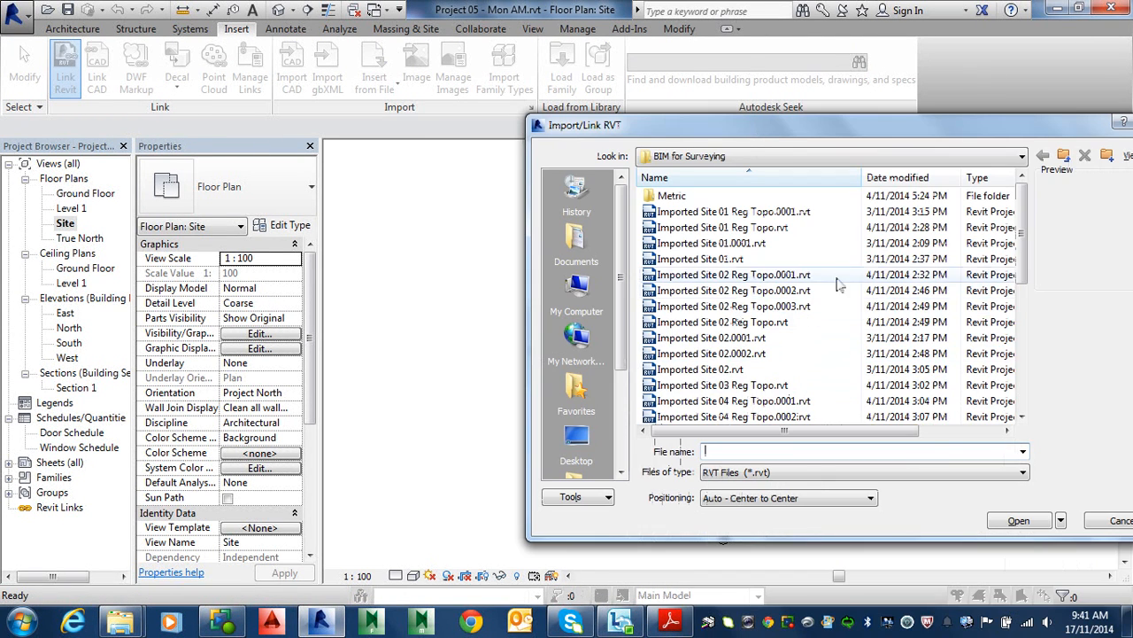
key(Escape)
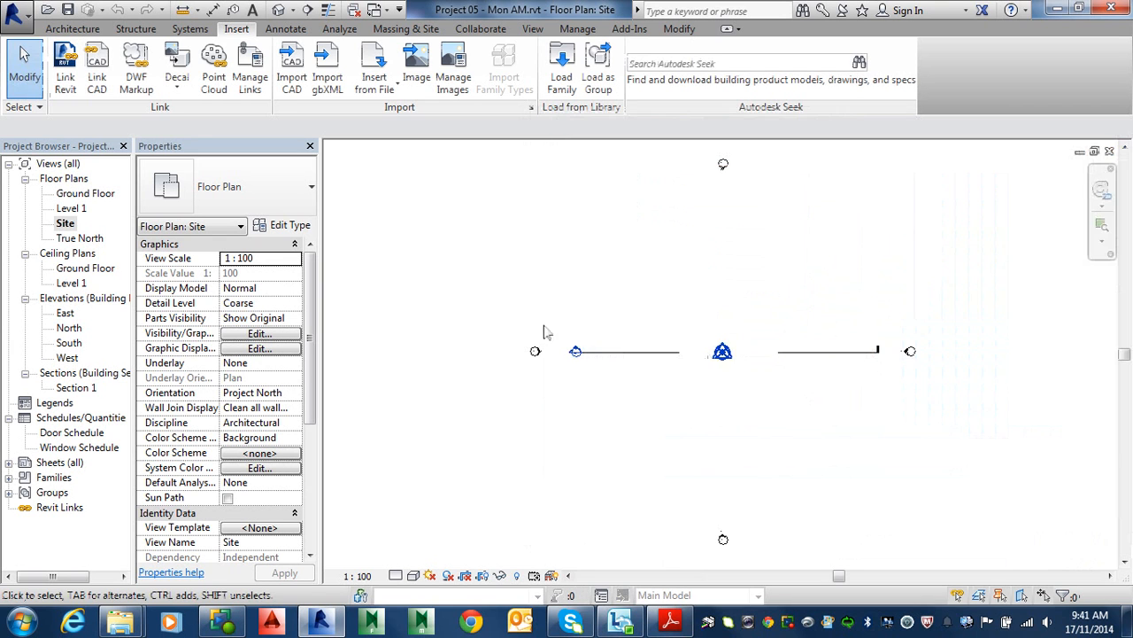
click(98, 79)
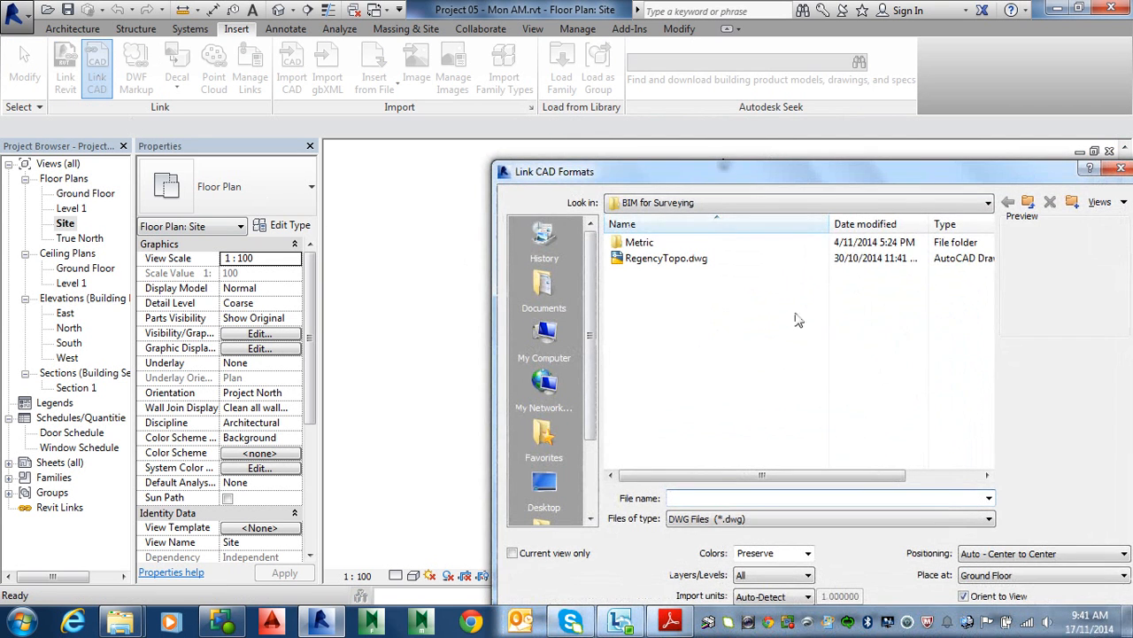
click(719, 202)
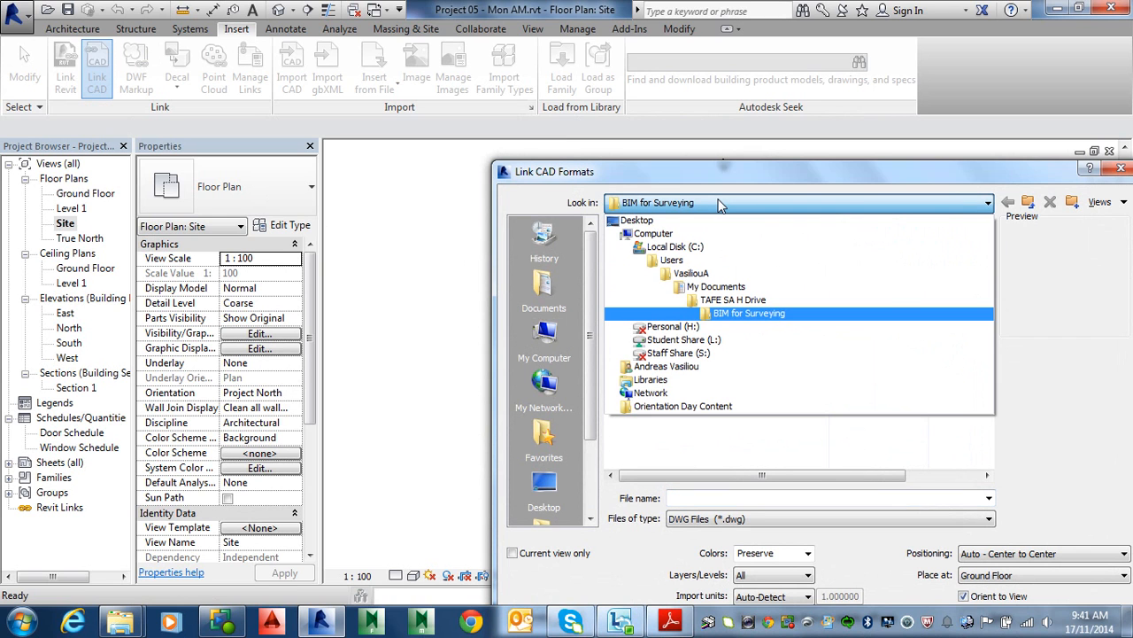
click(719, 202)
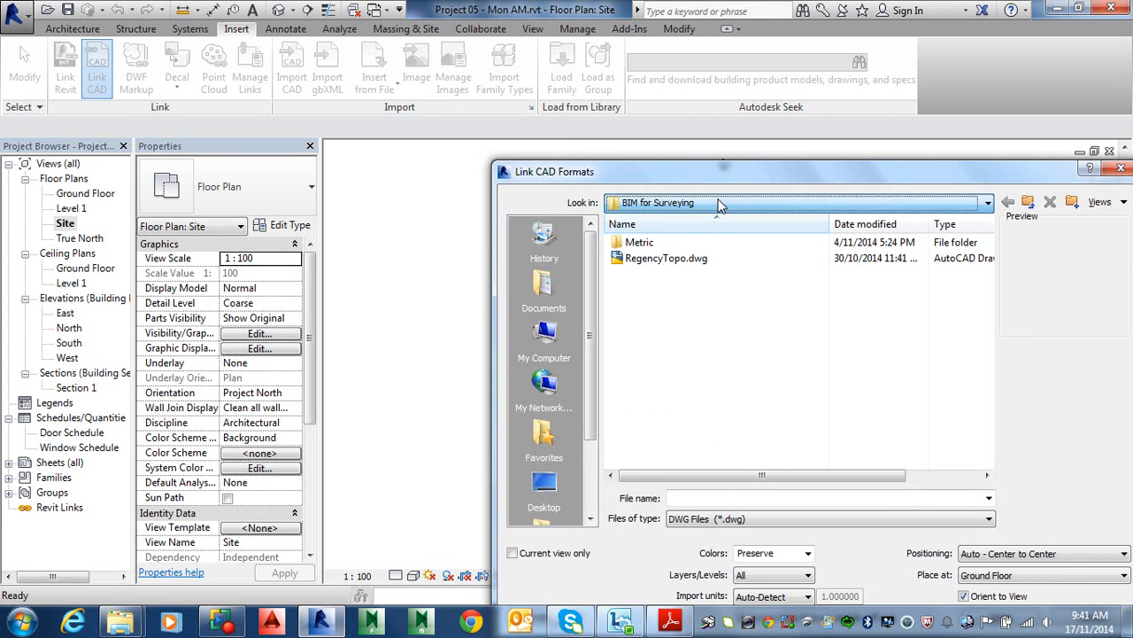
click(670, 259)
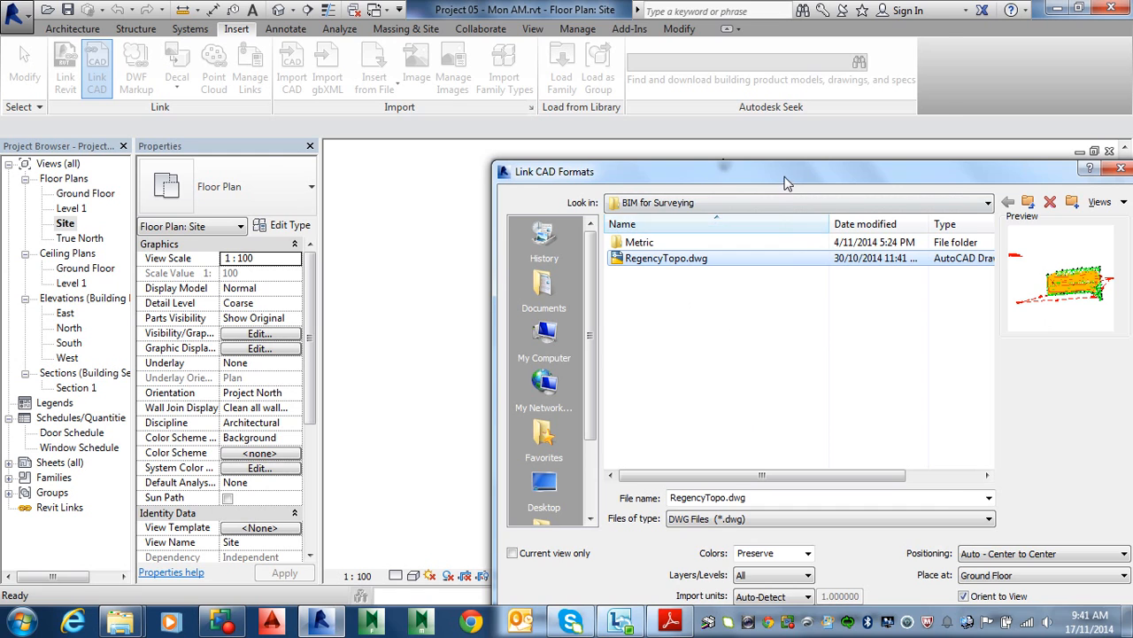
drag(784, 175, 576, 35)
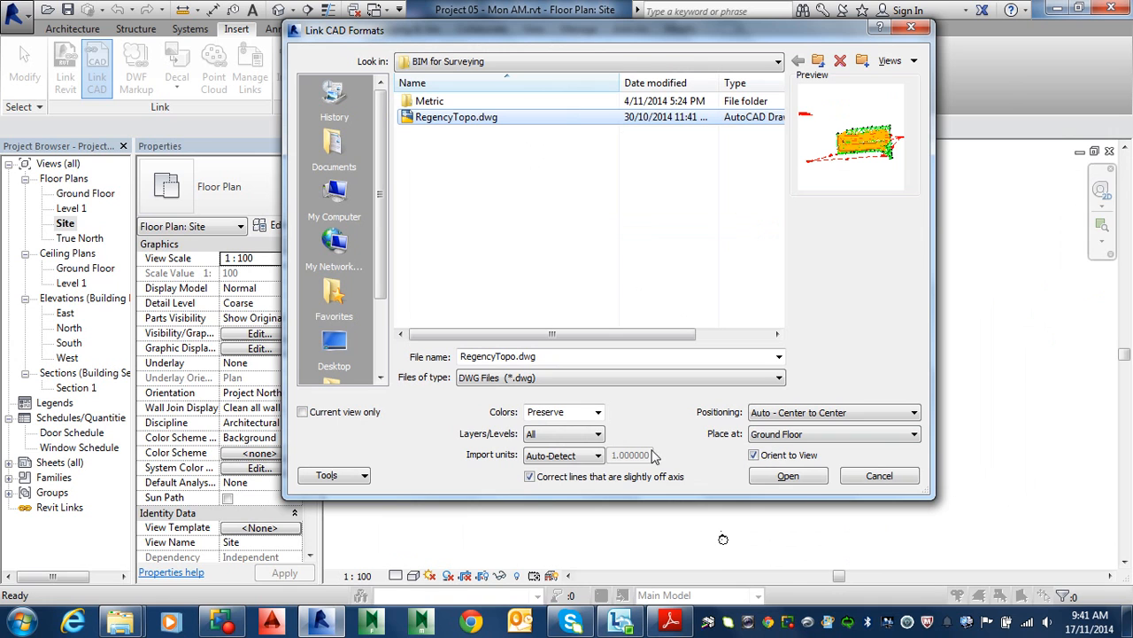
click(598, 456)
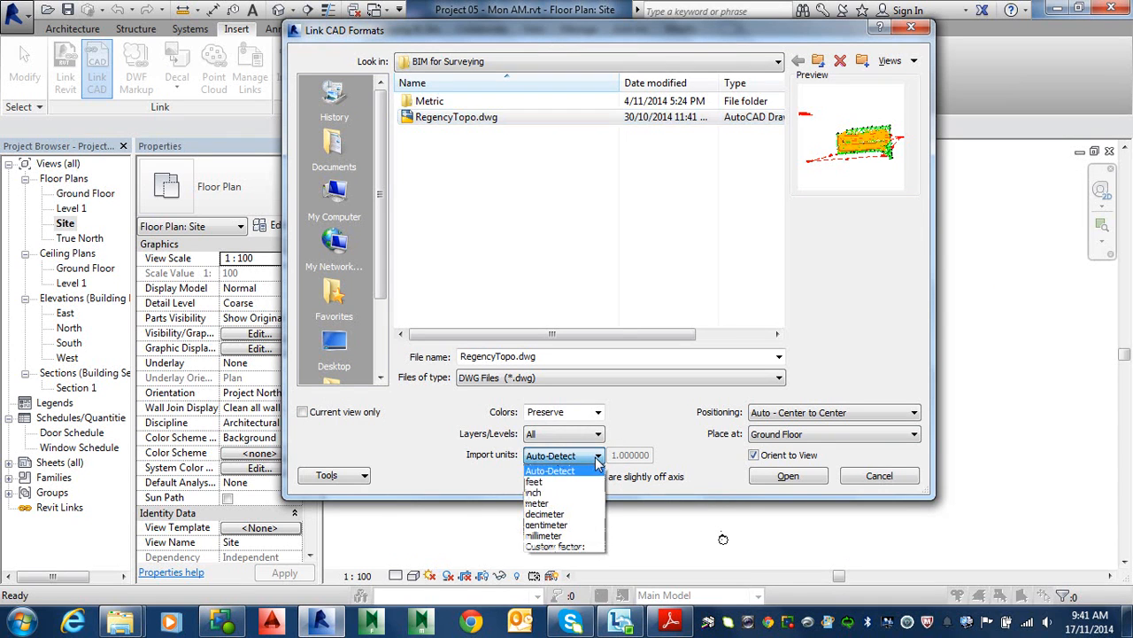
click(569, 506)
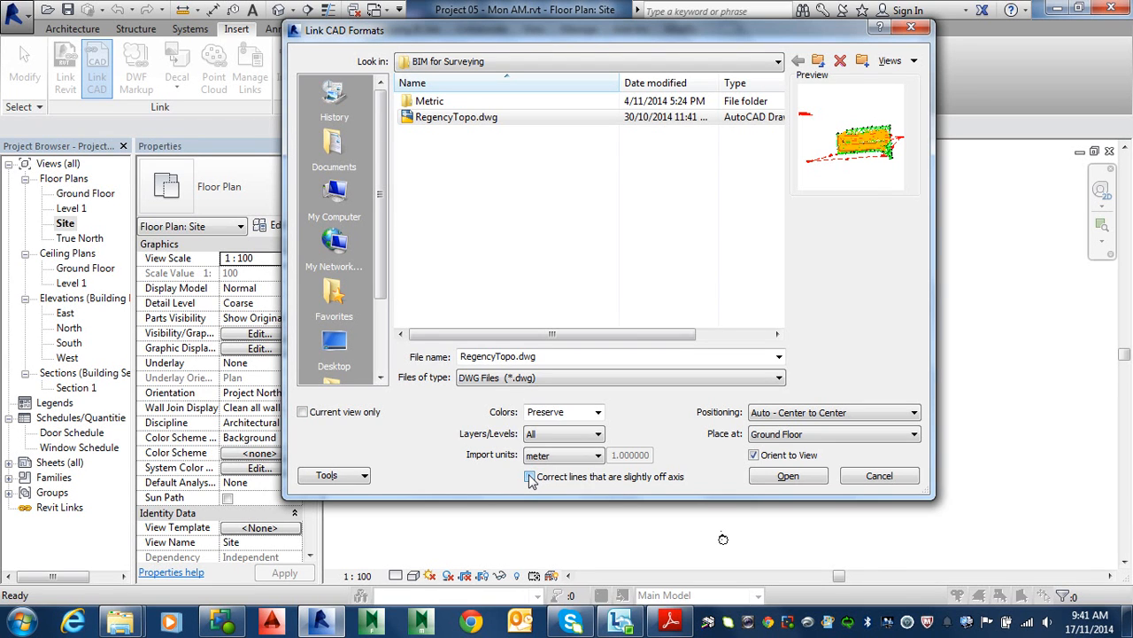
click(776, 479)
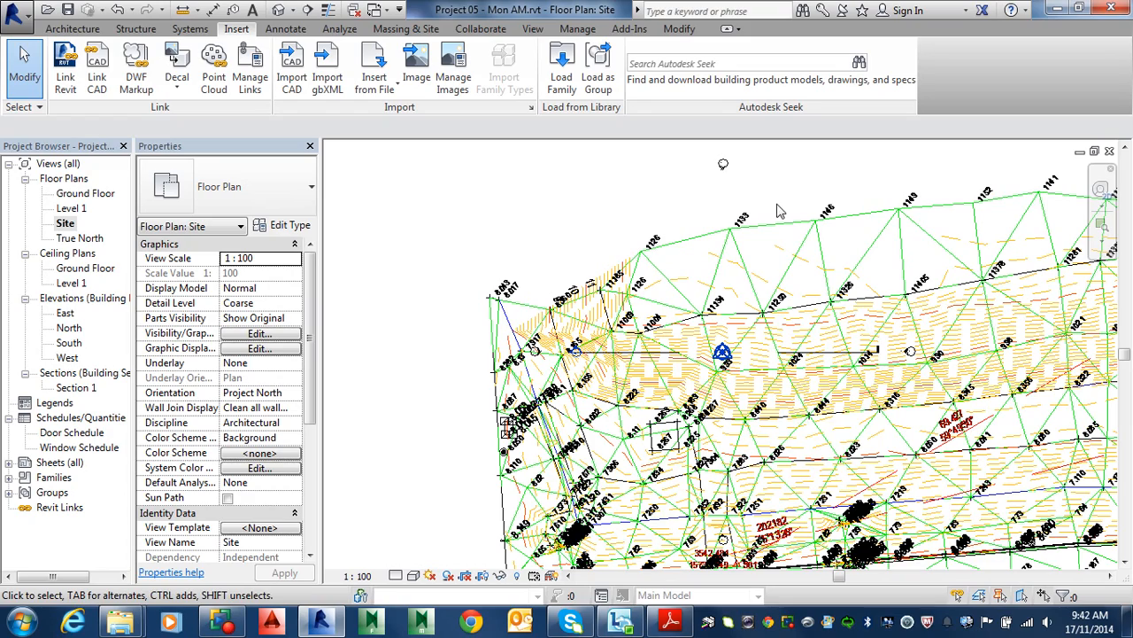
Select only the Survey Point by filtering out the Project Base Point, and unclip it
drag(567, 221, 852, 456)
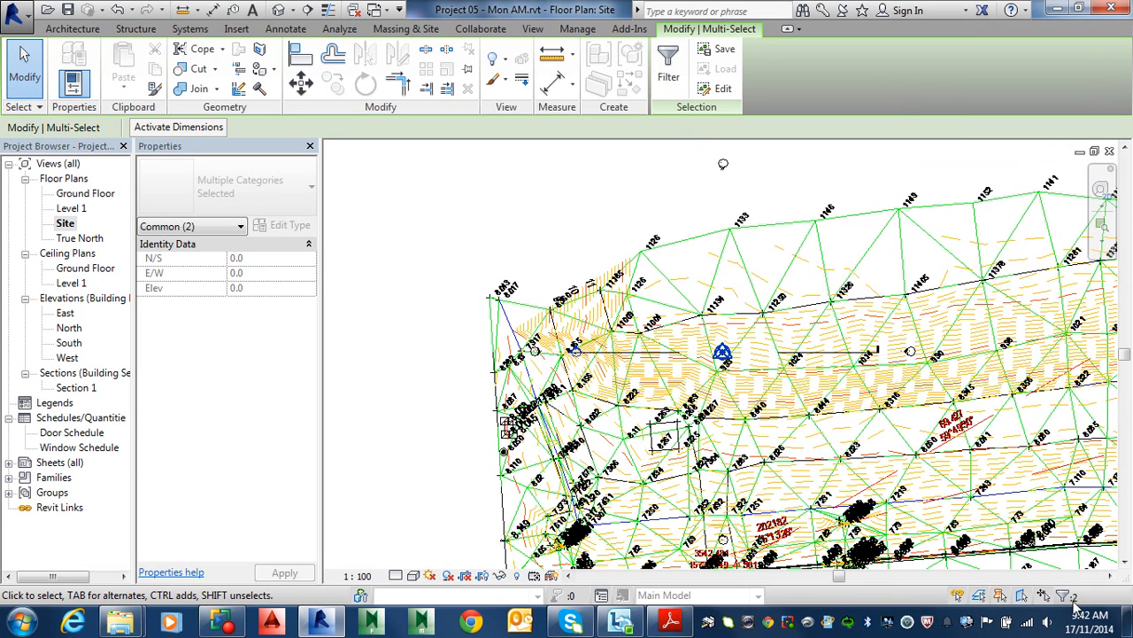
click(670, 71)
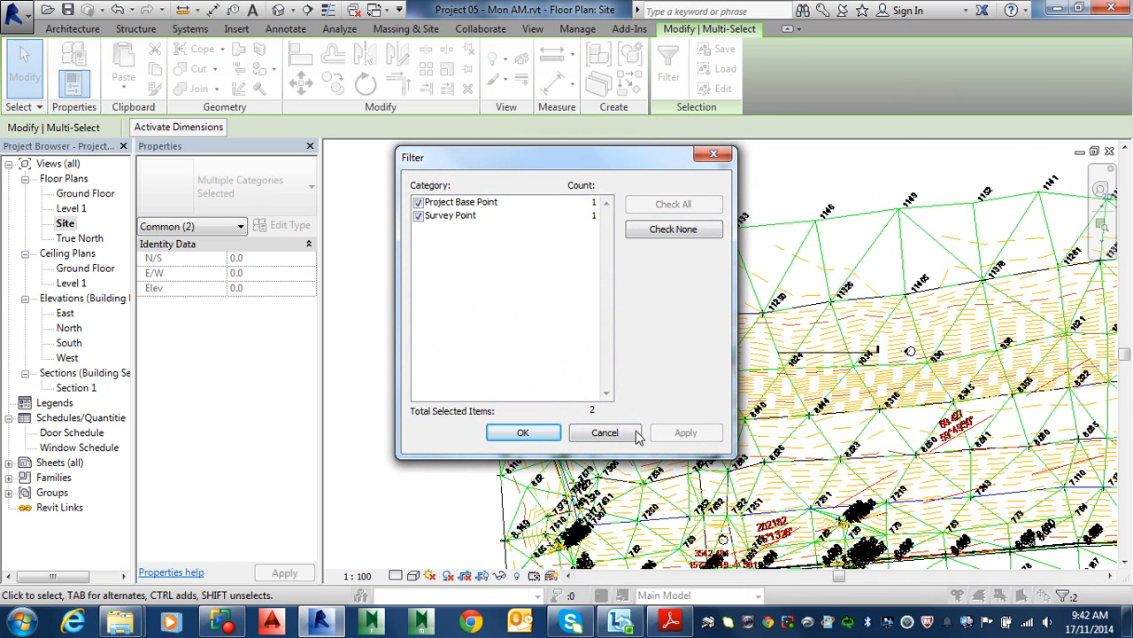
click(418, 203)
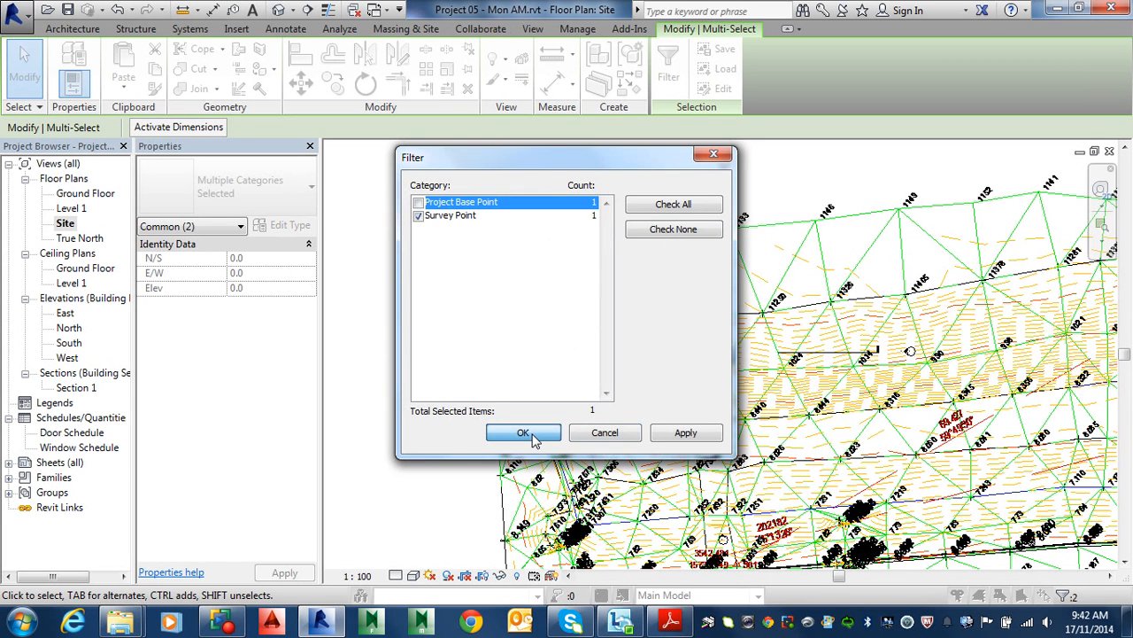
click(523, 433)
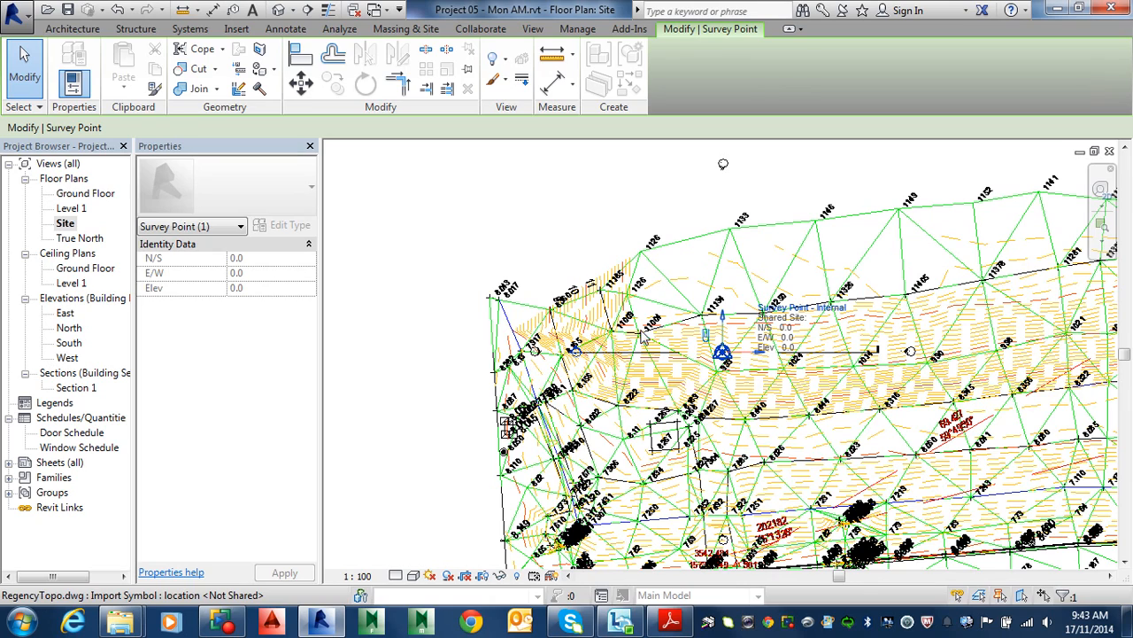
click(705, 334)
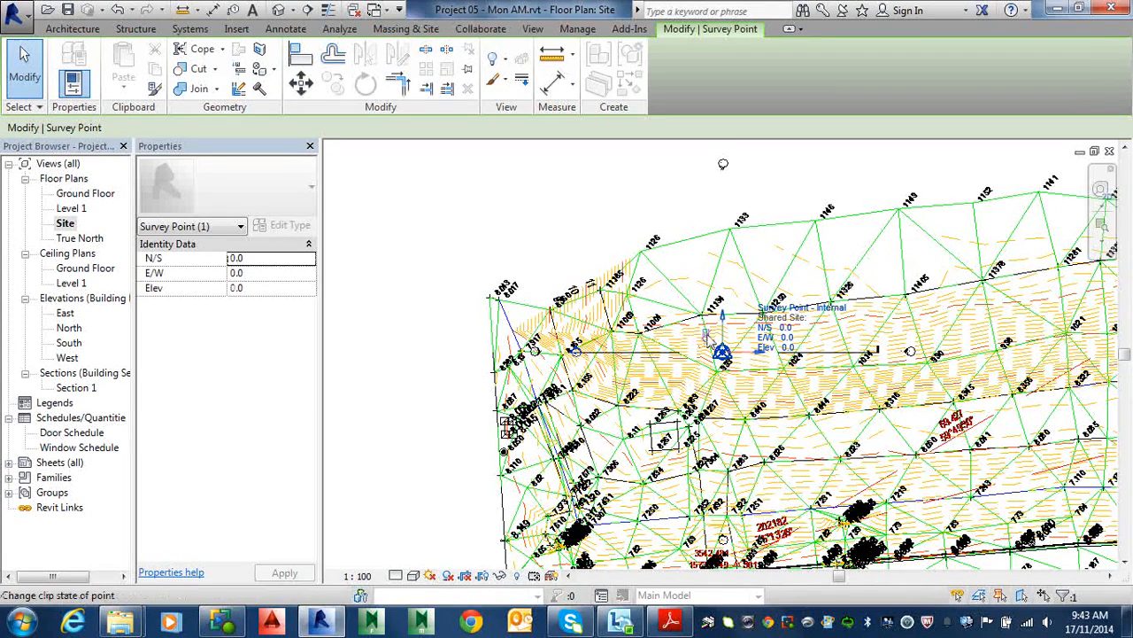
Move the unclipped Survey Point onto the centre of the PSM60205 mark in the linked drawing and clip it again
click(301, 82)
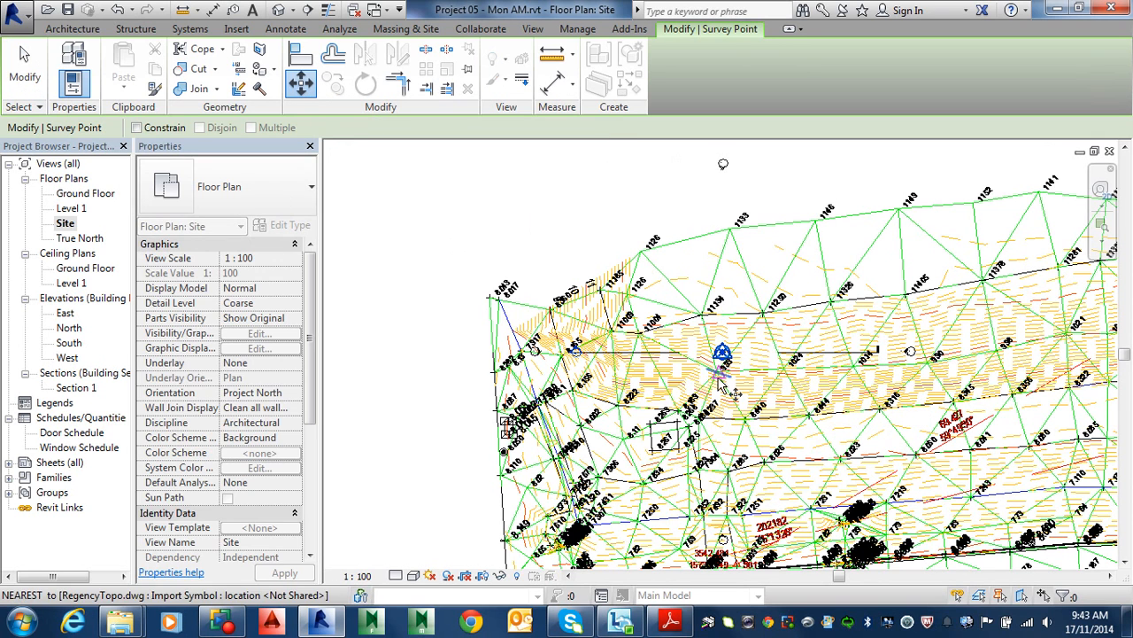
scroll(721, 367, up, 6)
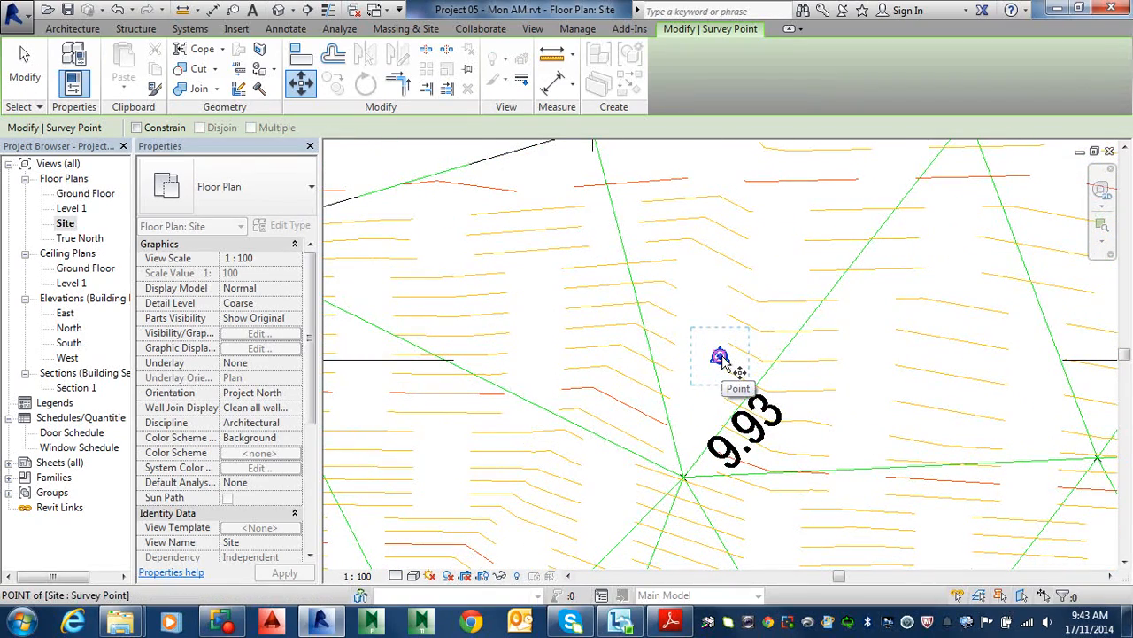
click(719, 356)
scroll(721, 349, down, 4)
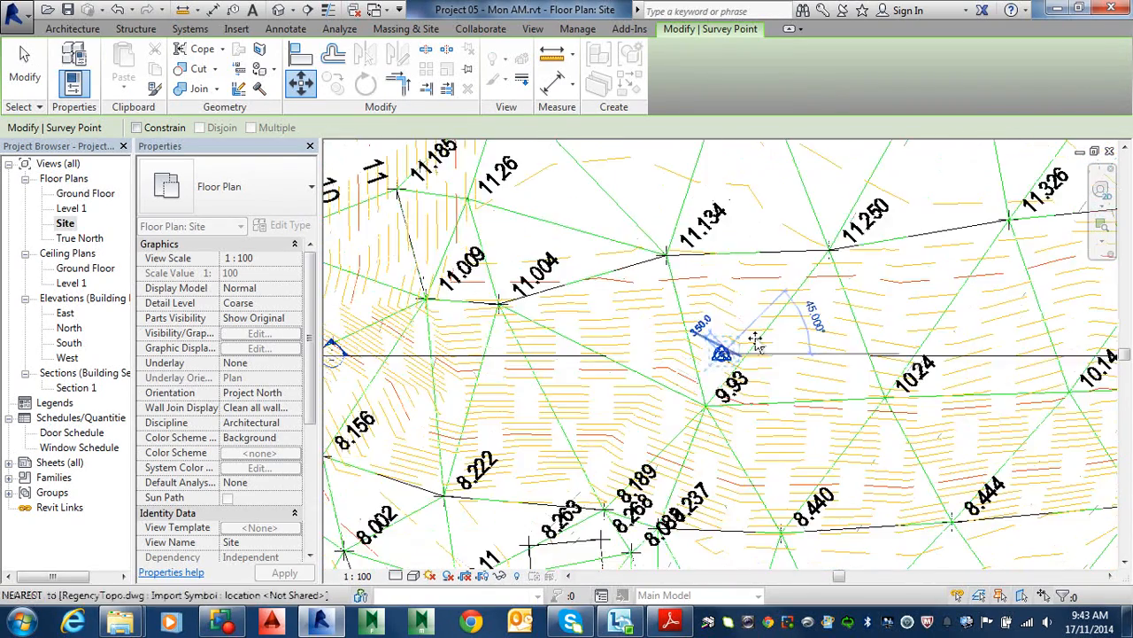
scroll(753, 341, down, 8)
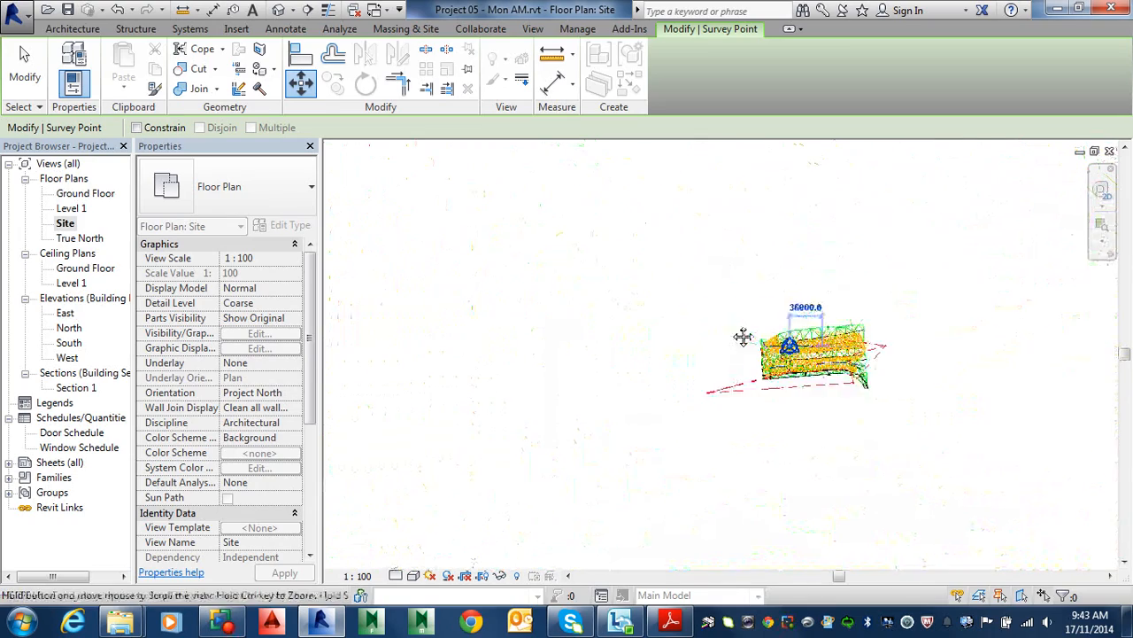
scroll(739, 354, up, 6)
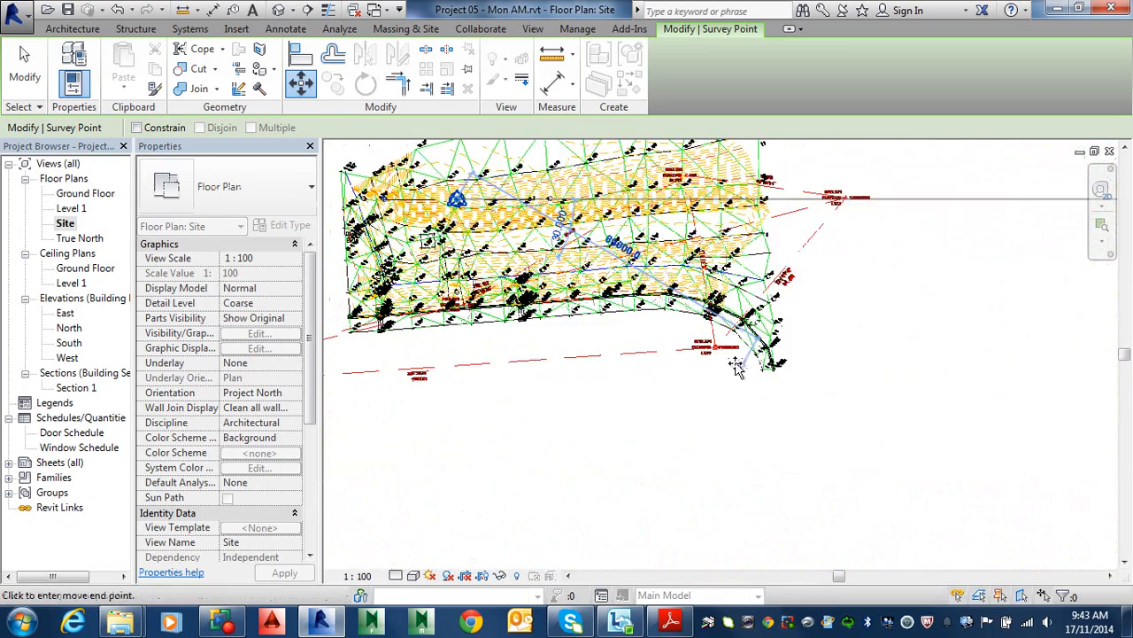
scroll(738, 367, up, 6)
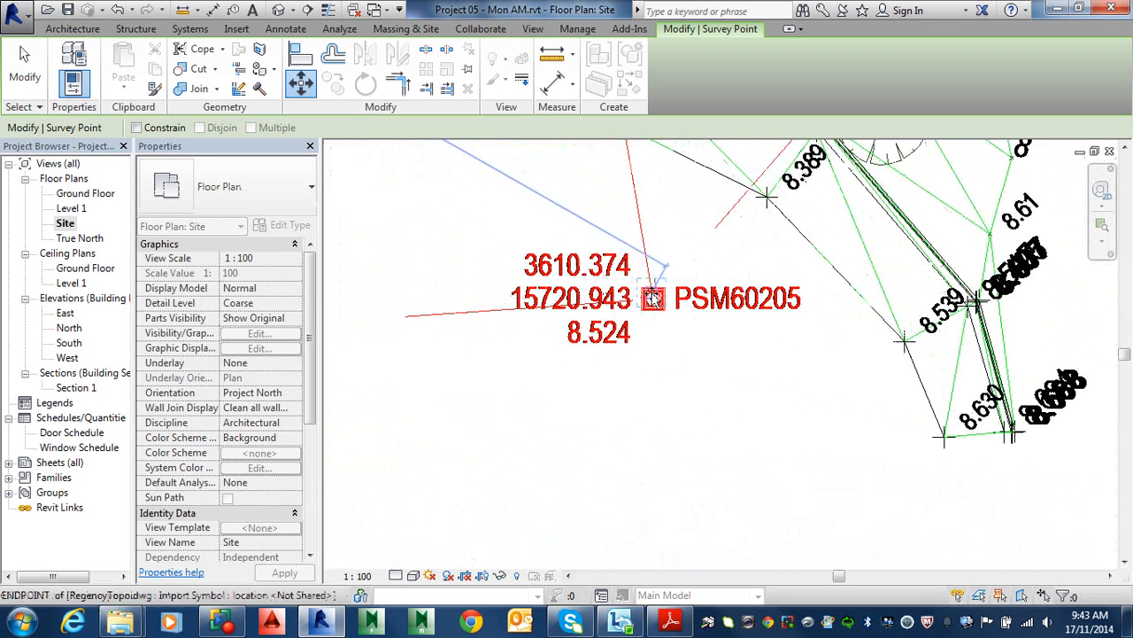
scroll(654, 299, up, 5)
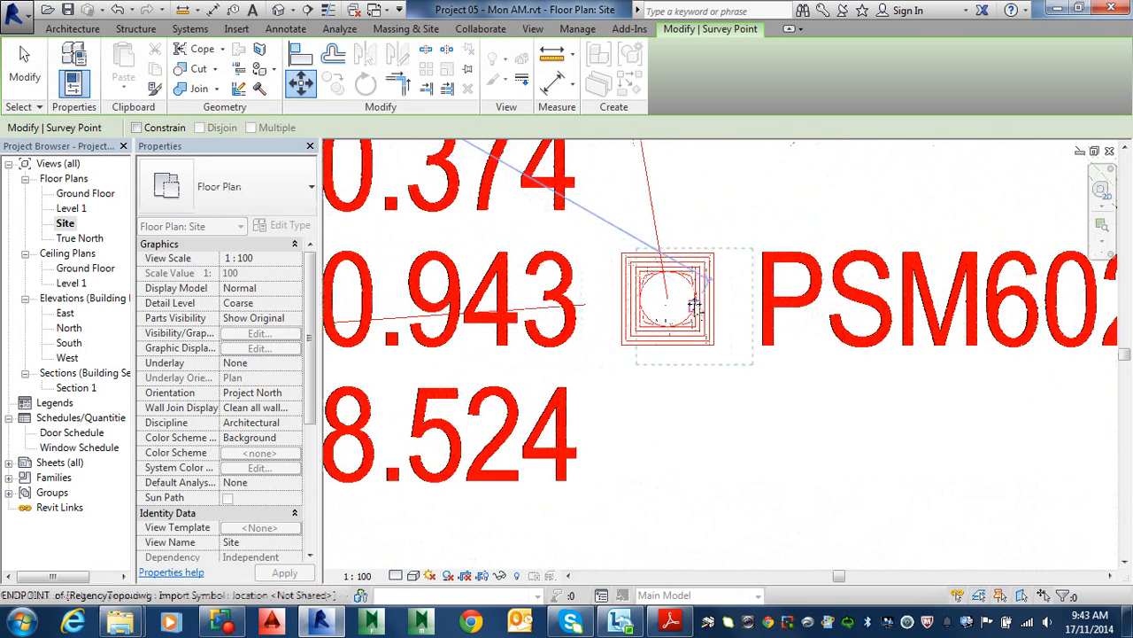
scroll(670, 301, up, 2)
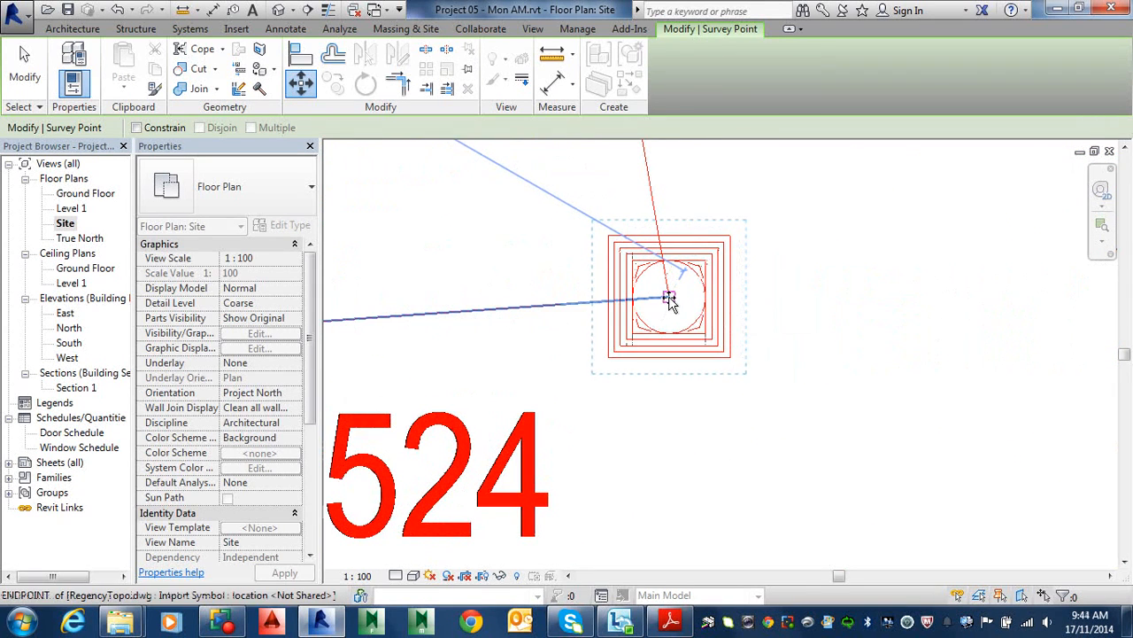
click(669, 300)
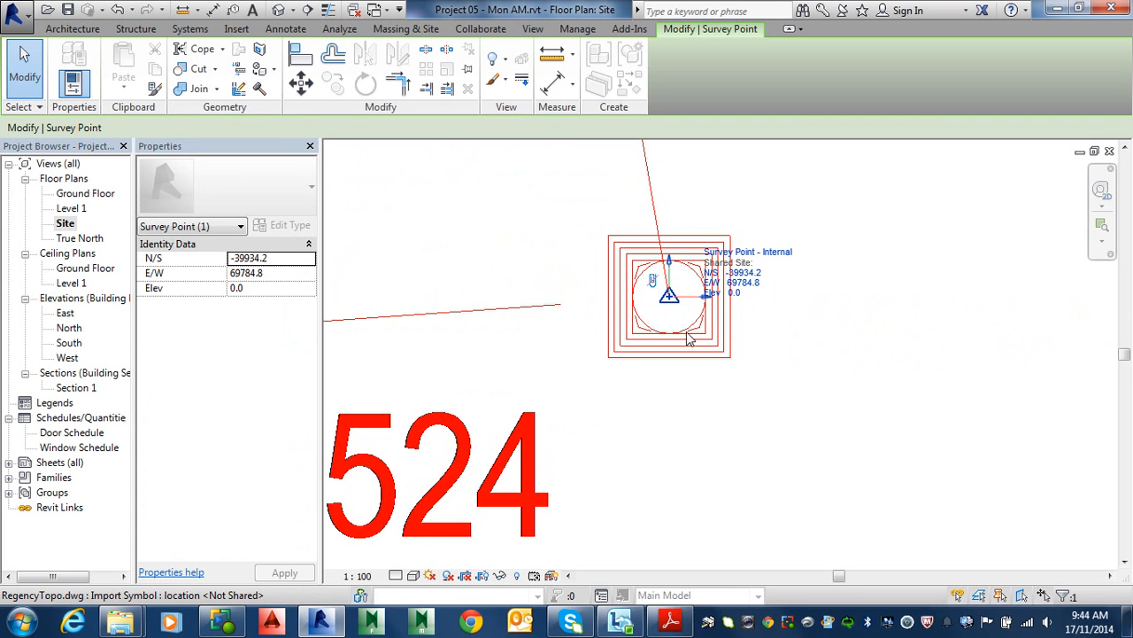
click(653, 281)
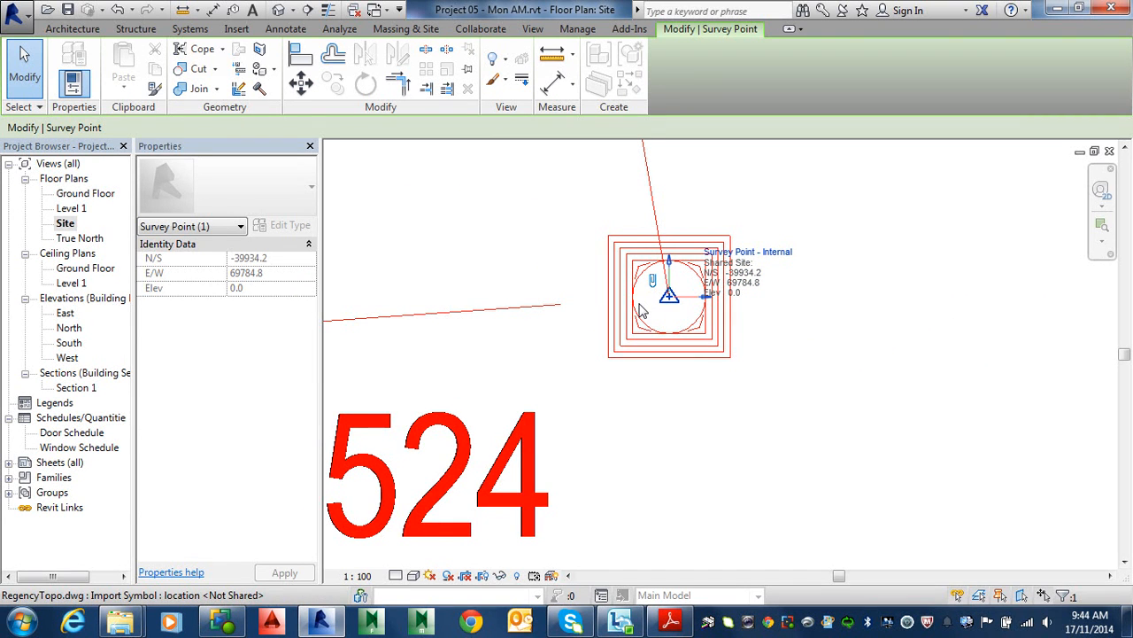
scroll(642, 306, down, 1)
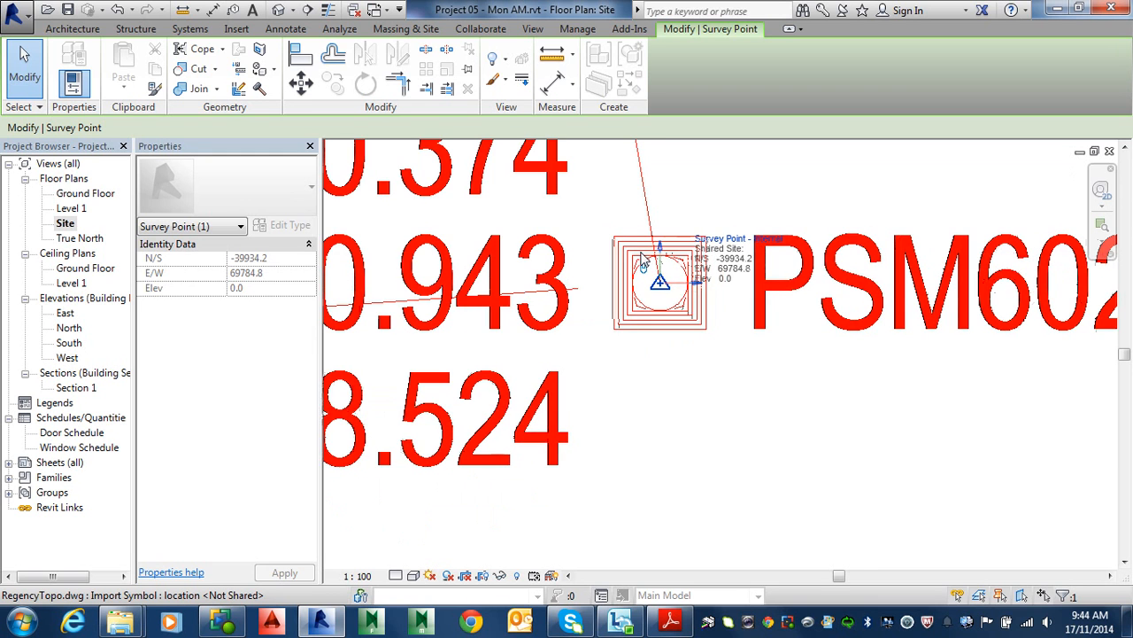
key(alt)
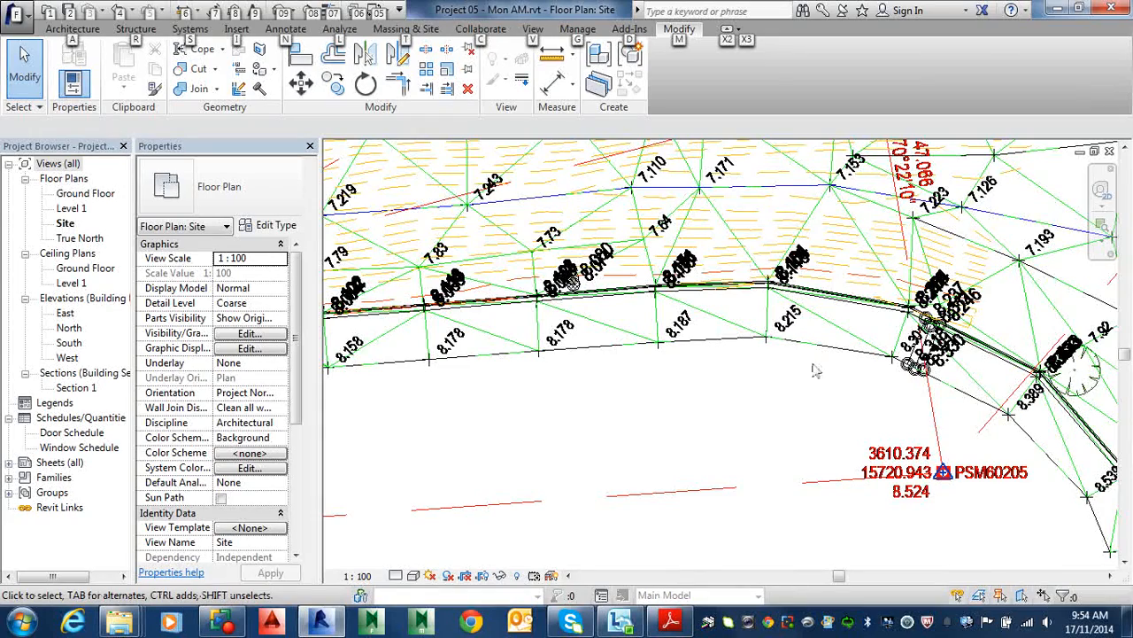
scroll(815, 371, down, 5)
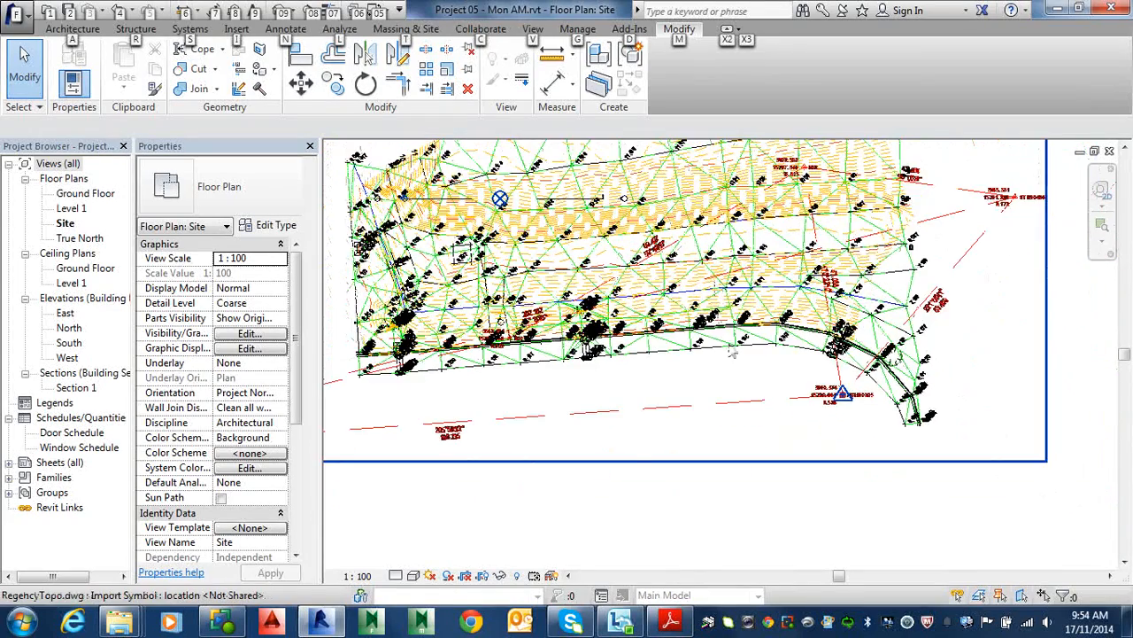
scroll(733, 353, down, 1)
middle_drag(733, 352, 761, 445)
click(744, 348)
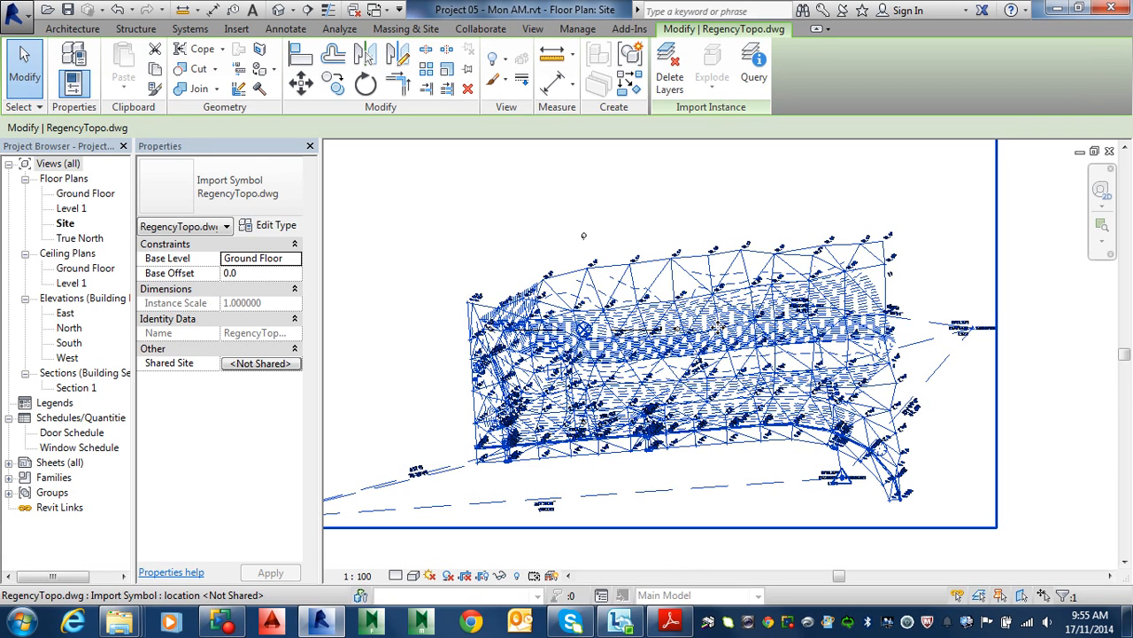
key(Escape)
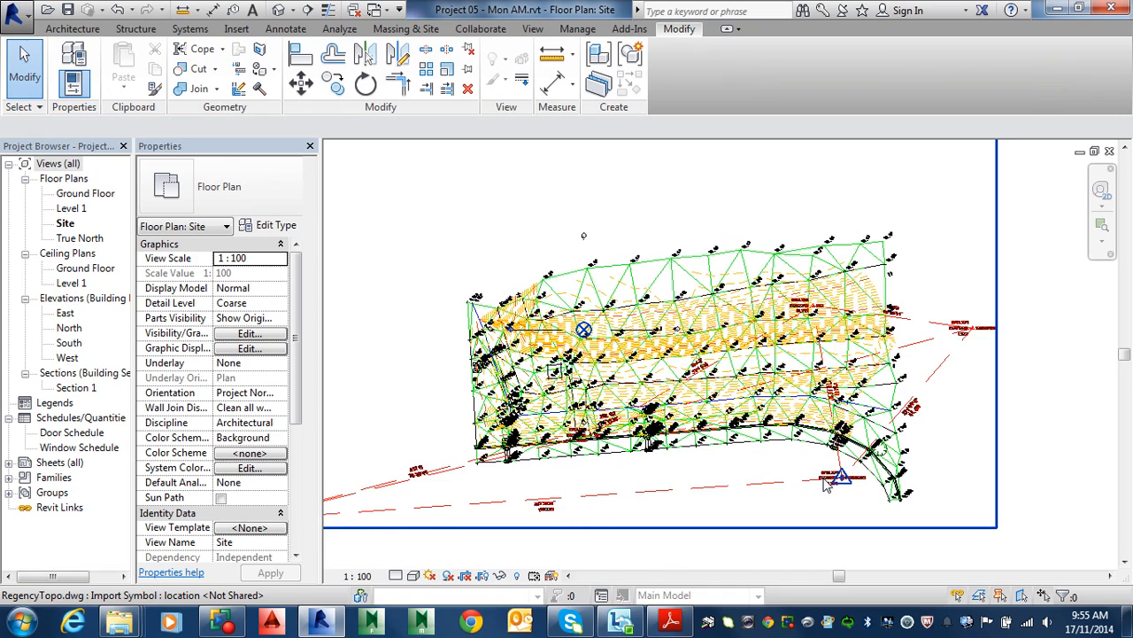
Select the Survey Point at the PSM60205 mark and unclip it
scroll(828, 483, up, 8)
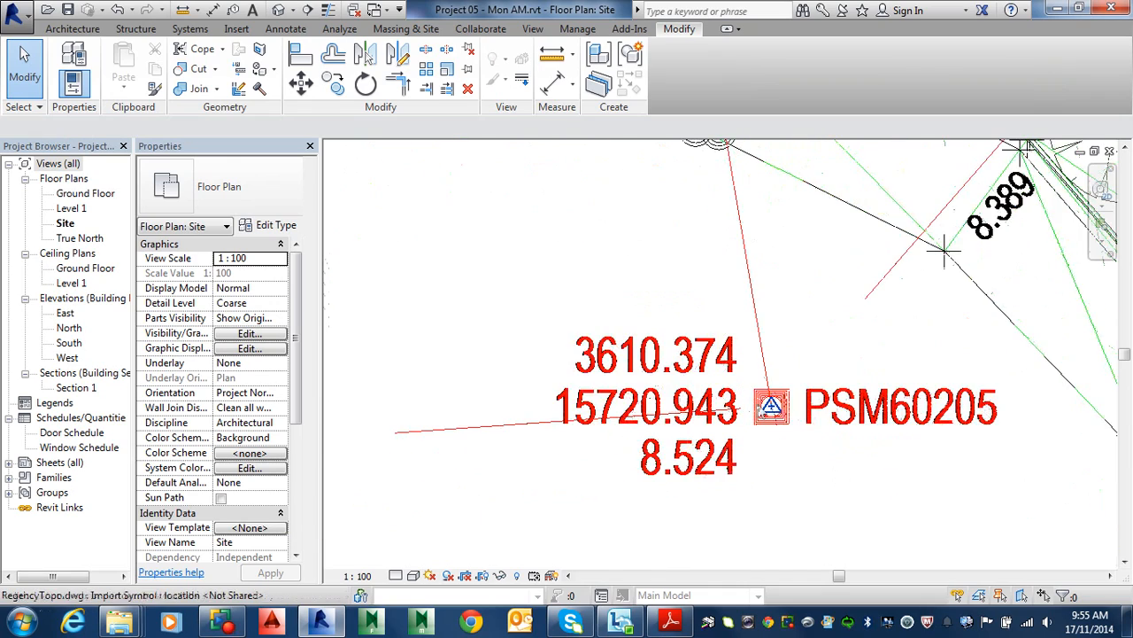
scroll(766, 407, up, 2)
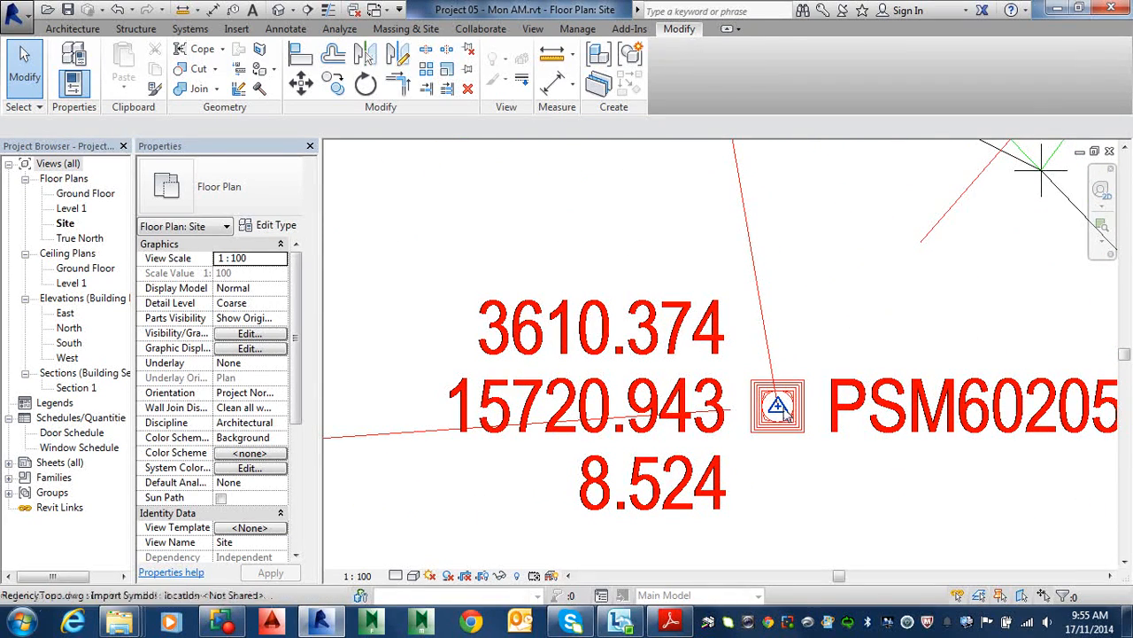
click(779, 409)
scroll(835, 372, up, 1)
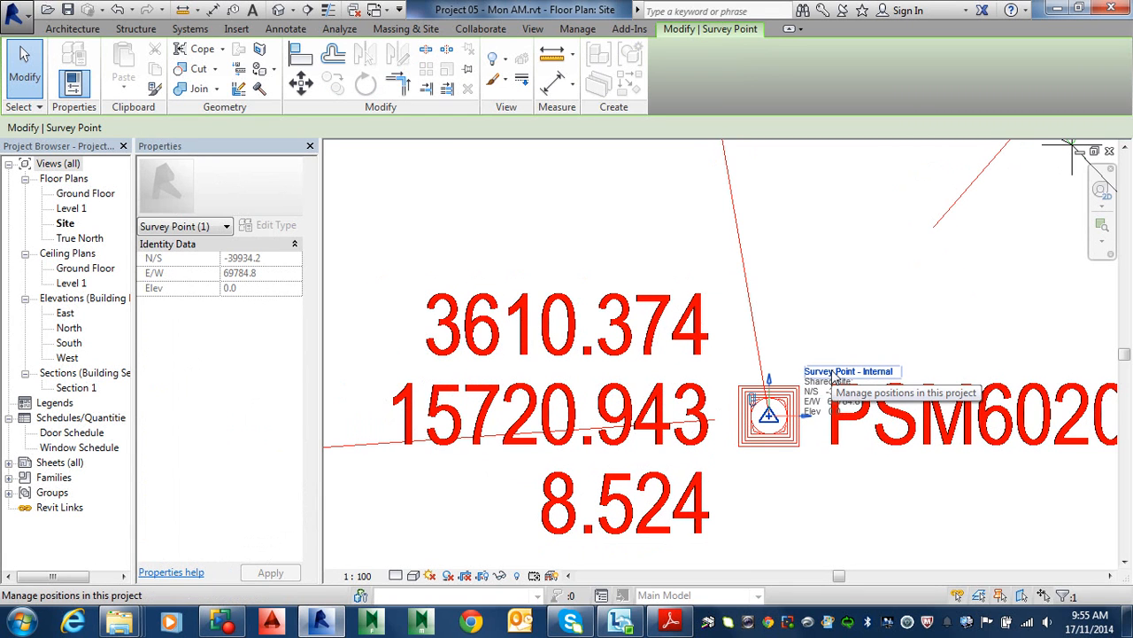
click(832, 371)
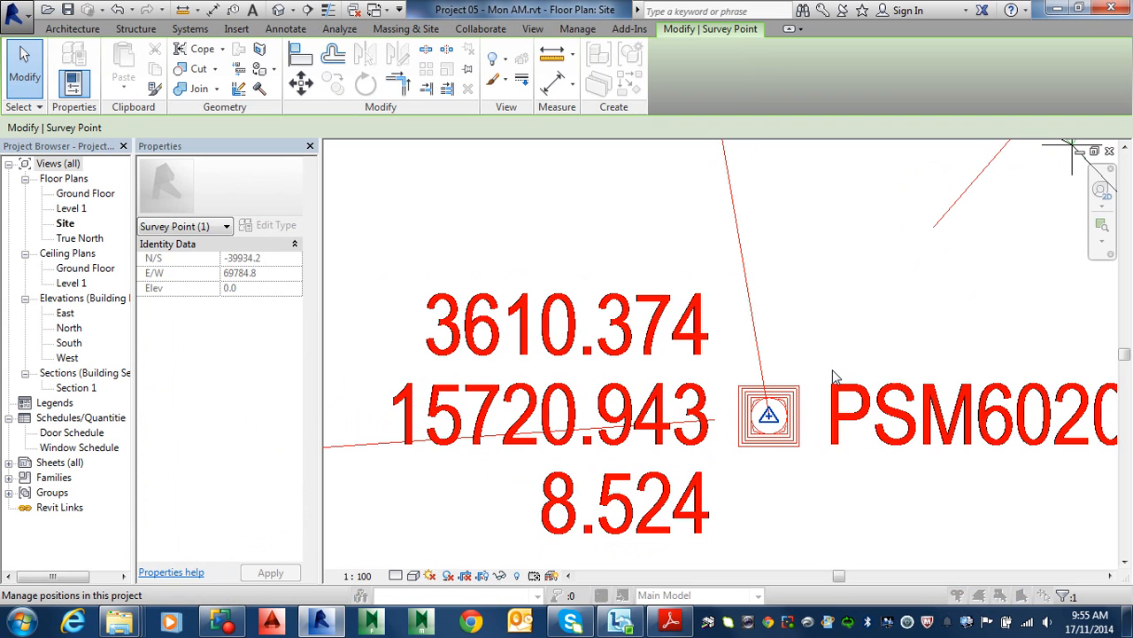
key(Escape)
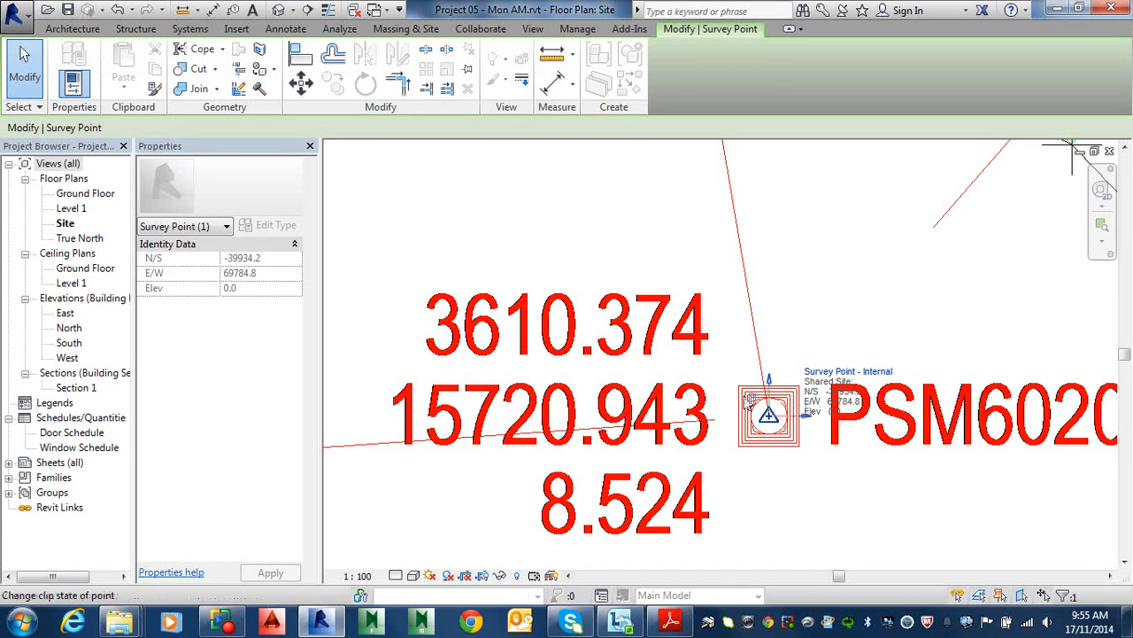
click(750, 401)
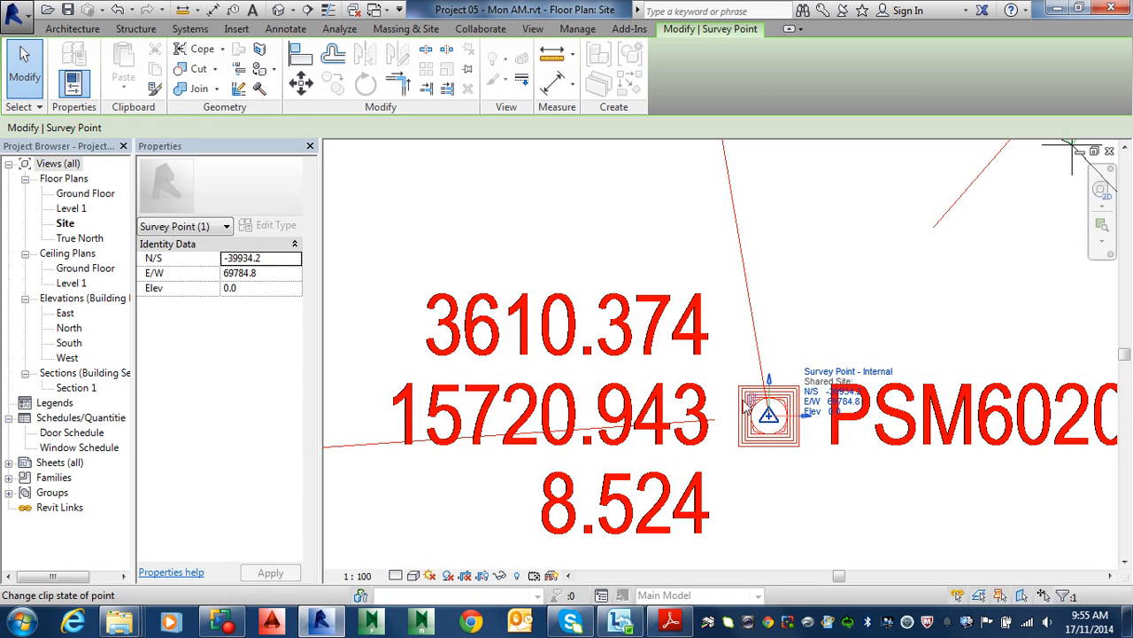
scroll(748, 403, up, 2)
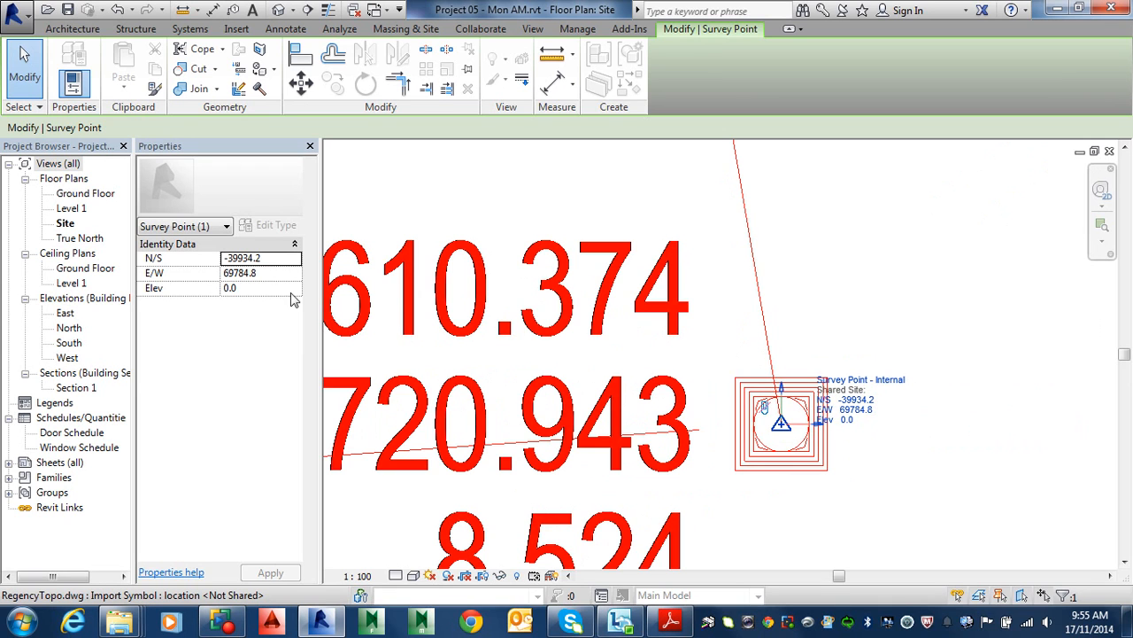
Set the Survey Point's N/S coordinate to 3610.374 and its E/W coordinate to 15720.943
click(274, 257)
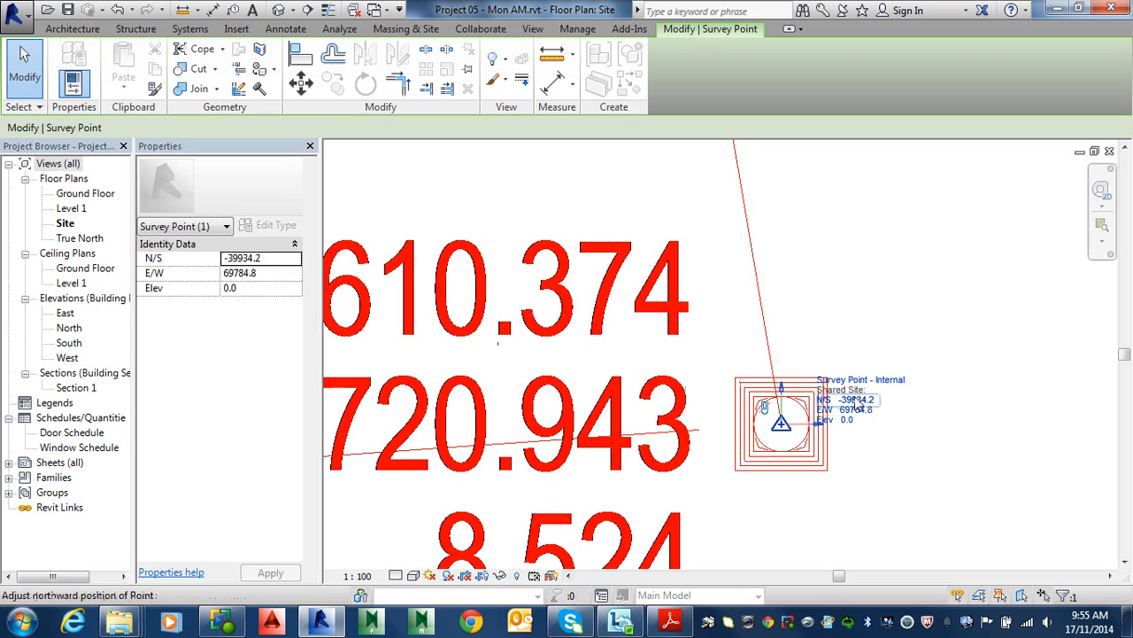
click(857, 400)
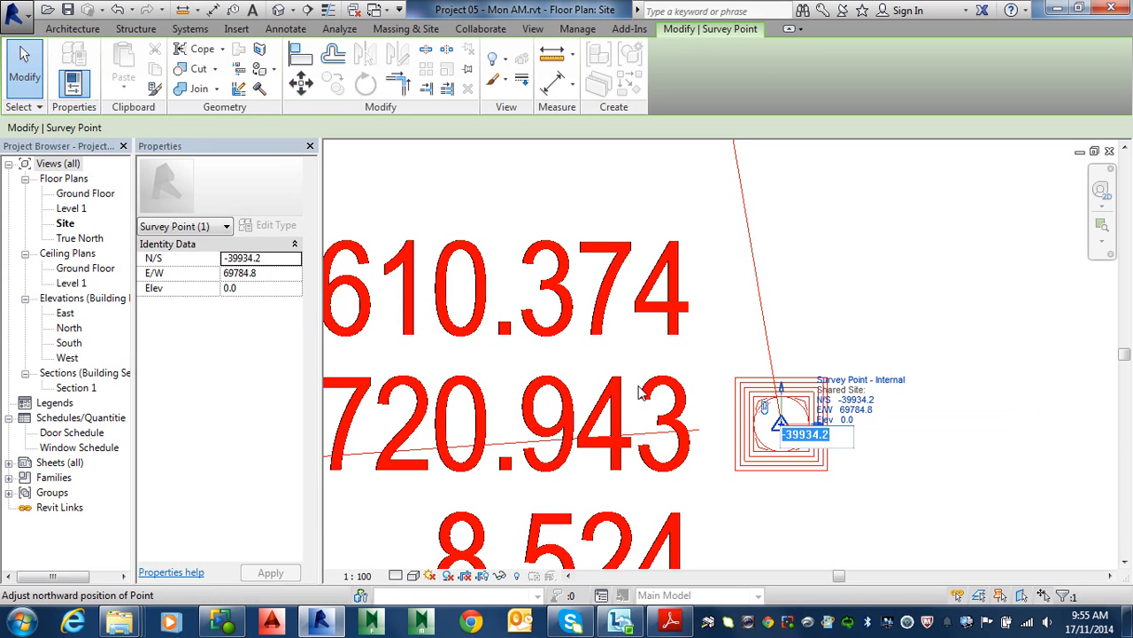
click(268, 259)
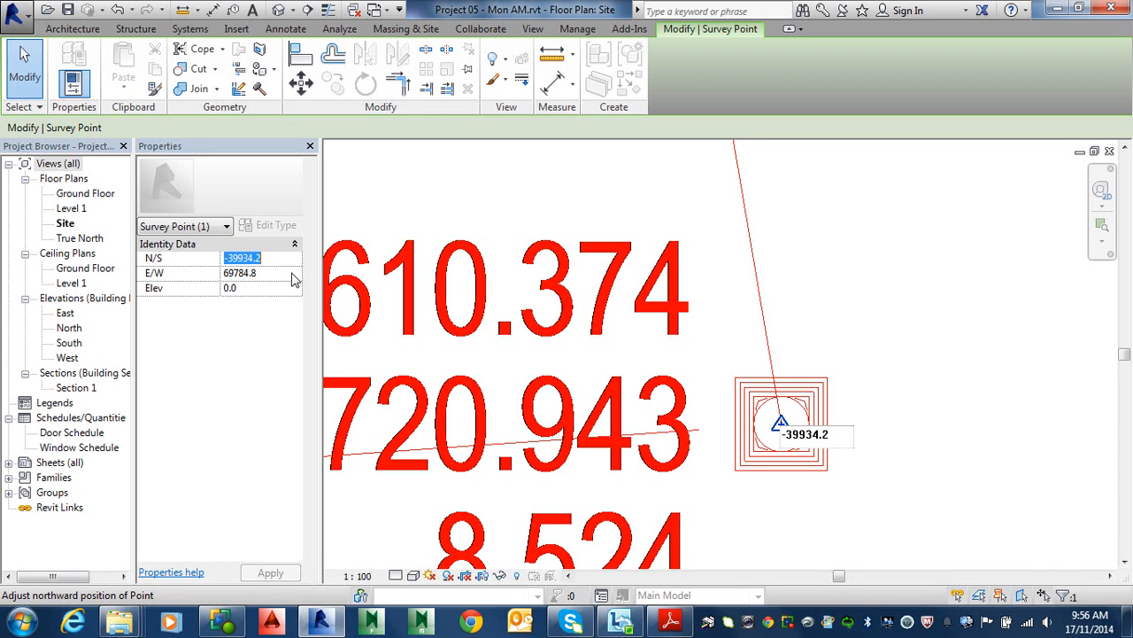
middle_drag(881, 407, 990, 414)
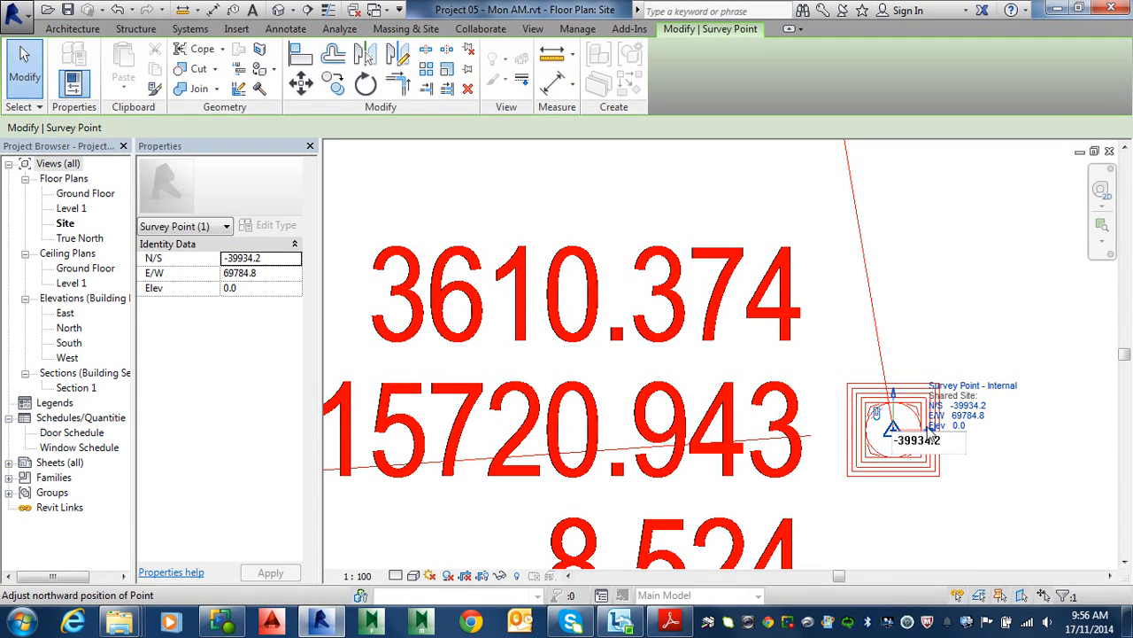
click(268, 257)
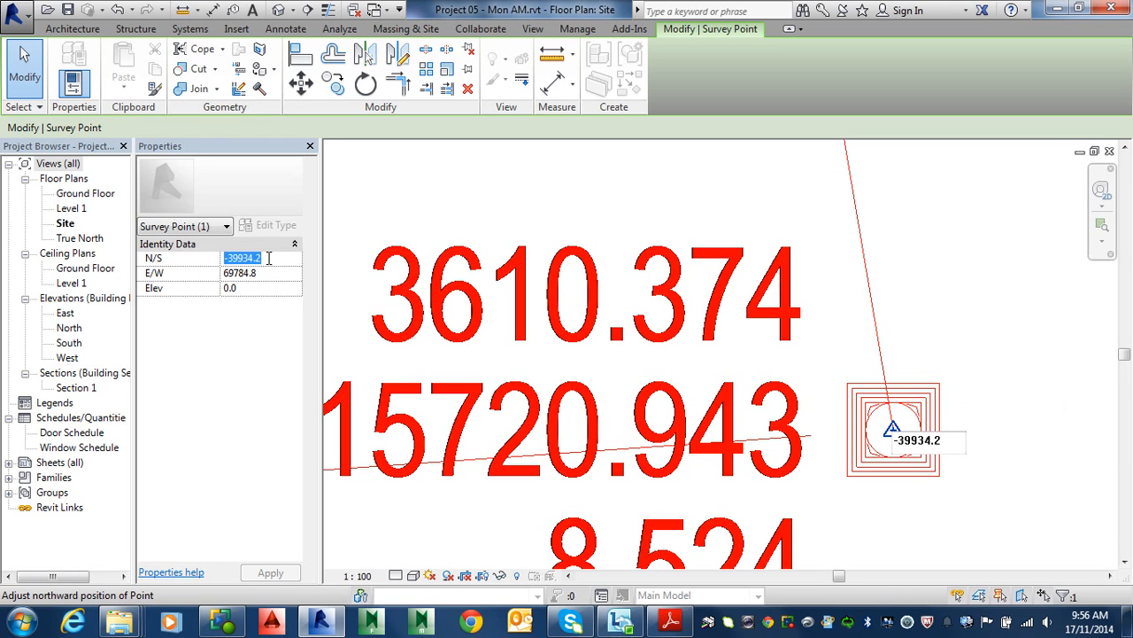
text(36)
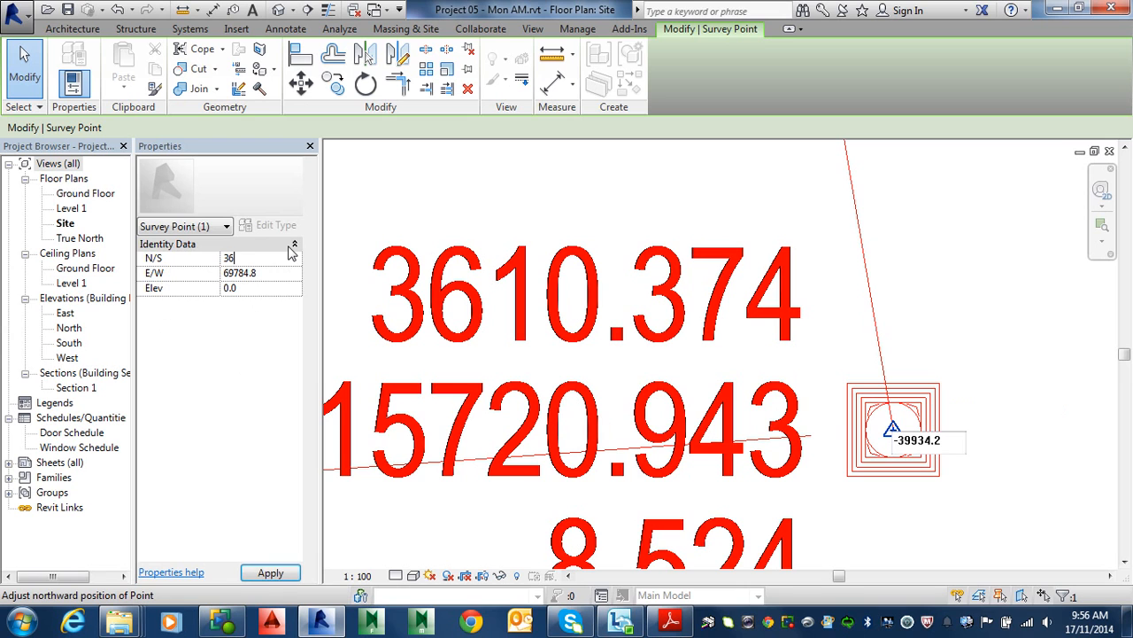
text(10.374)
click(262, 274)
drag(264, 273, 174, 262)
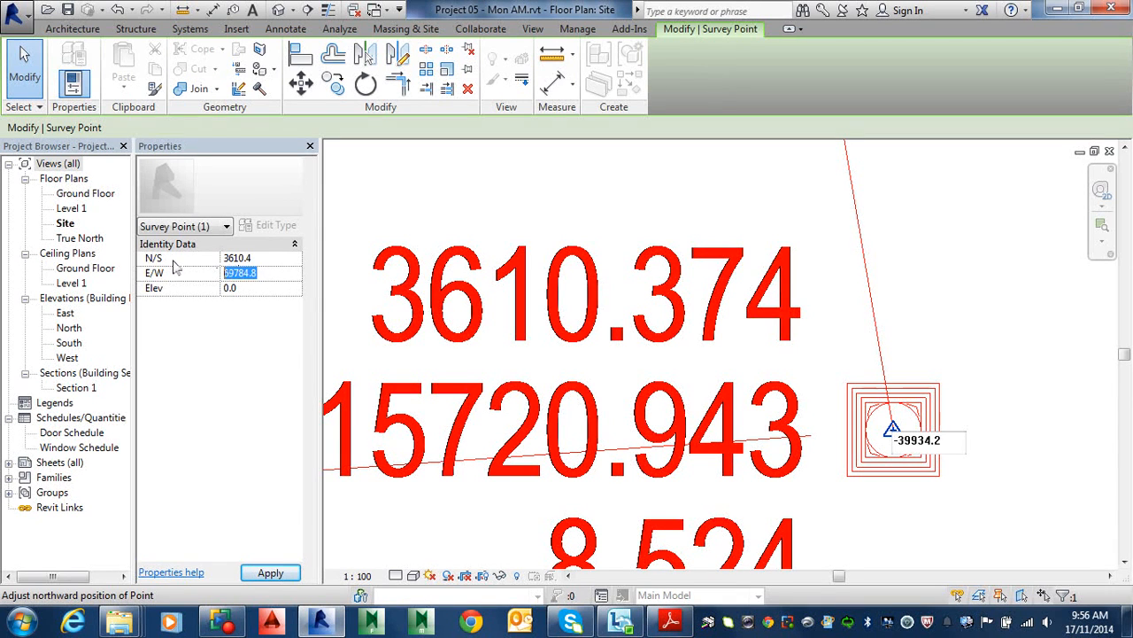
text(15720.943)
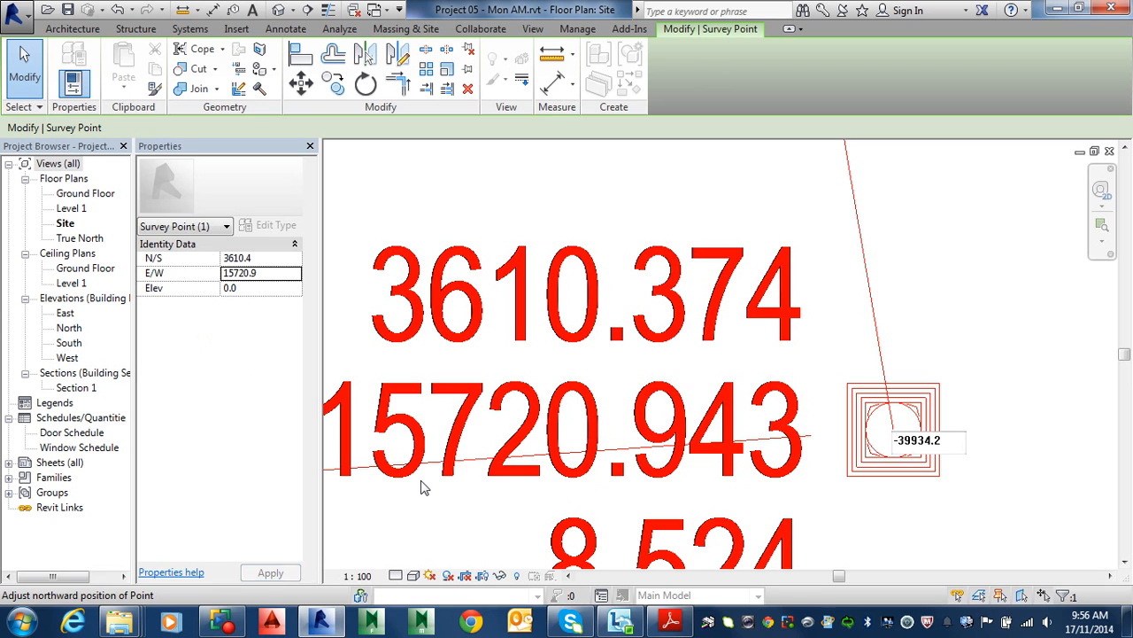
Set the Survey Point's elevation to 8.524 and apply the change
middle_drag(420, 482, 439, 432)
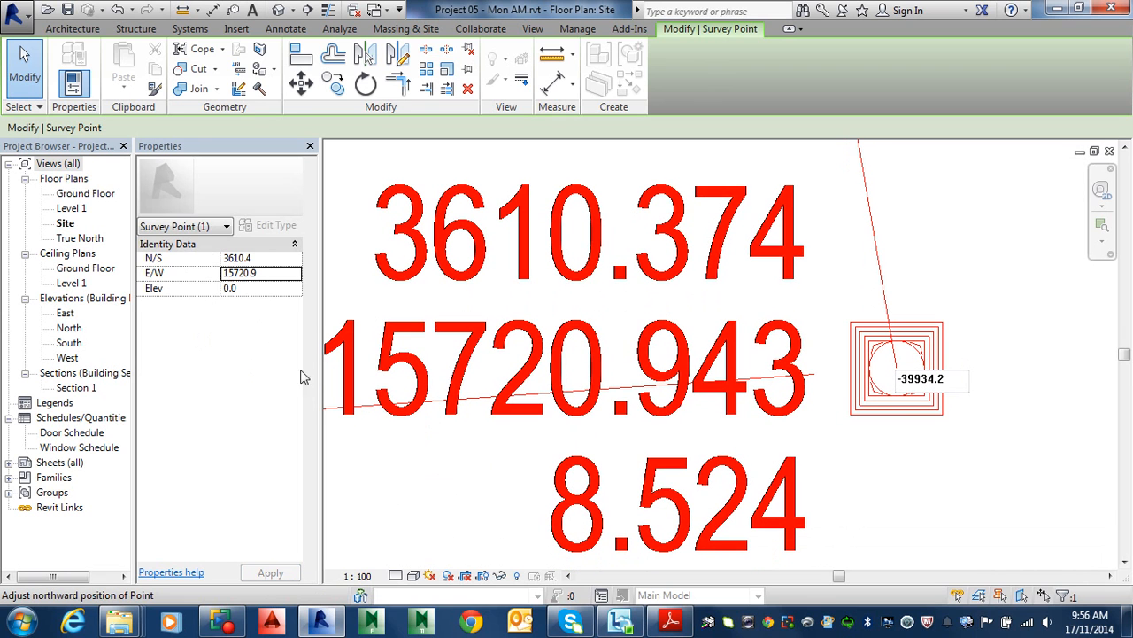
click(265, 288)
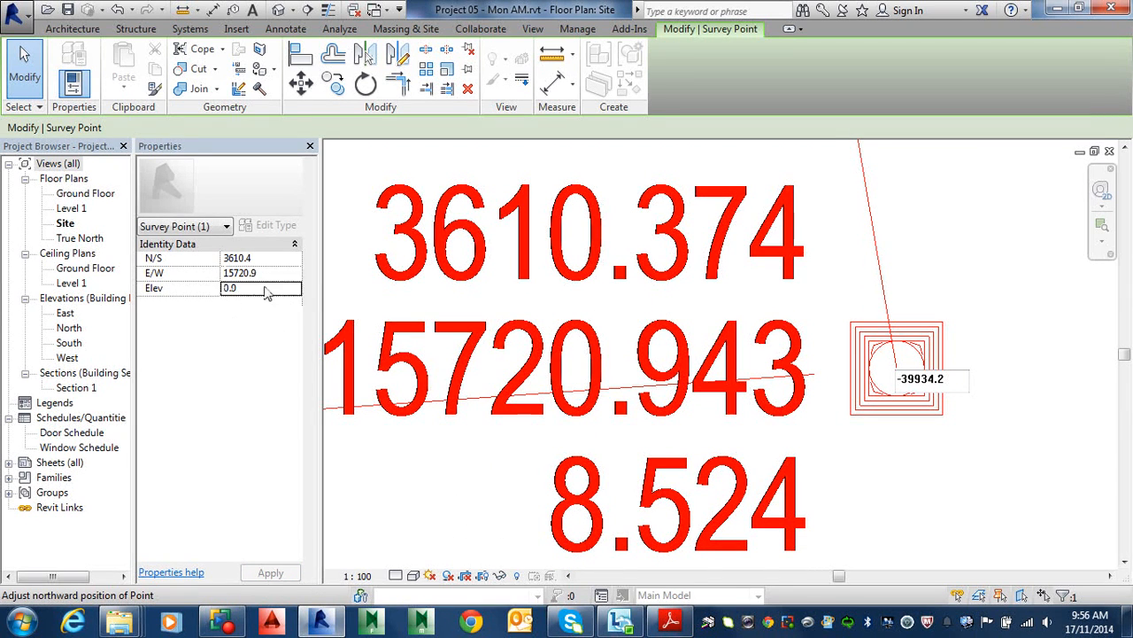
text(8.2)
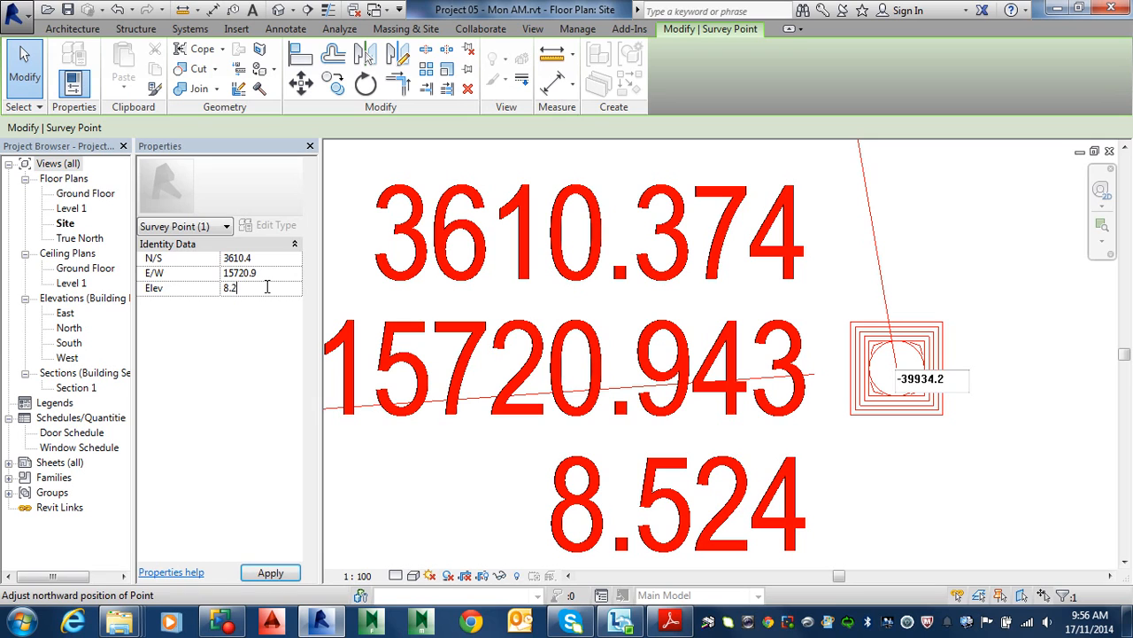
text(5)
key(BackSpace)
text(524)
click(272, 574)
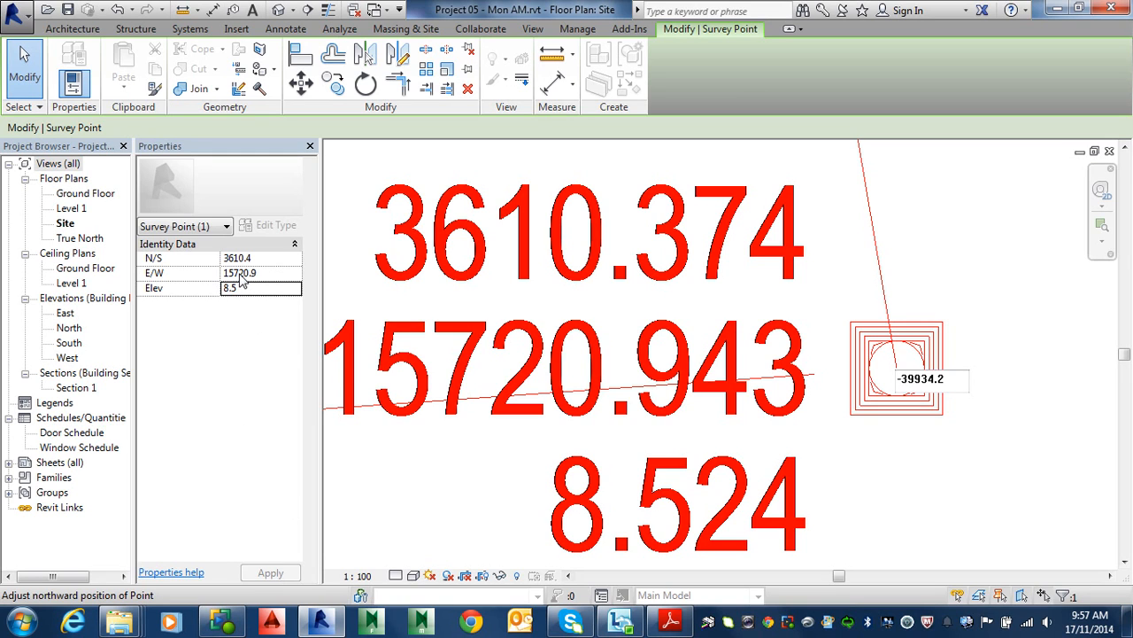
Set the Survey Point's N/S coordinate to 15720.943 and its E/W coordinate to 3610.374, and clear the selection
click(275, 258)
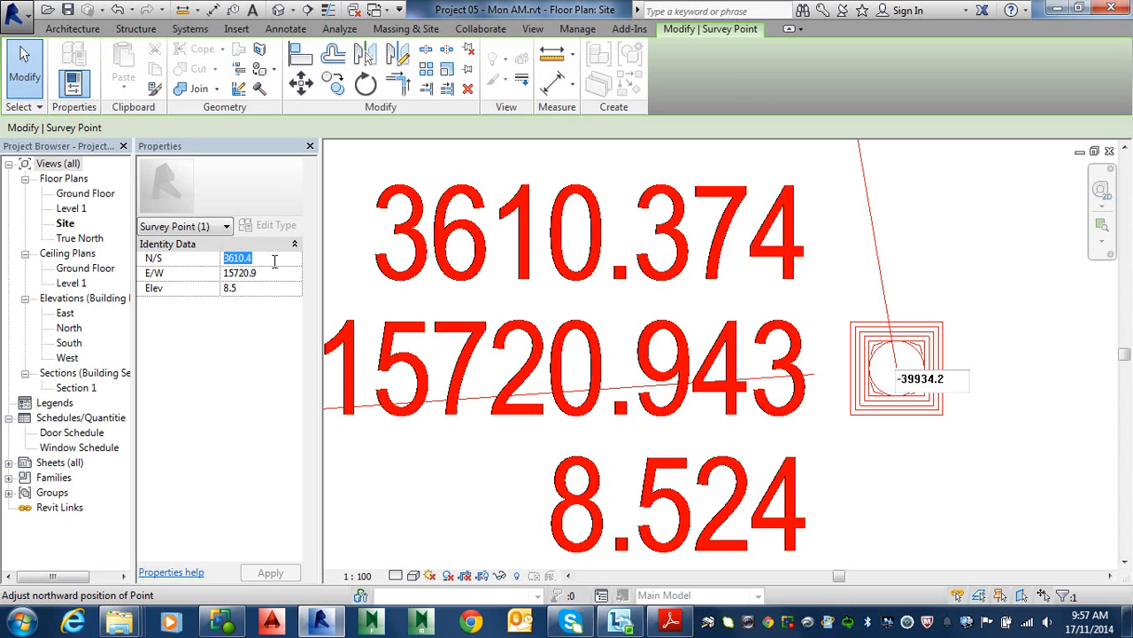
text(15)
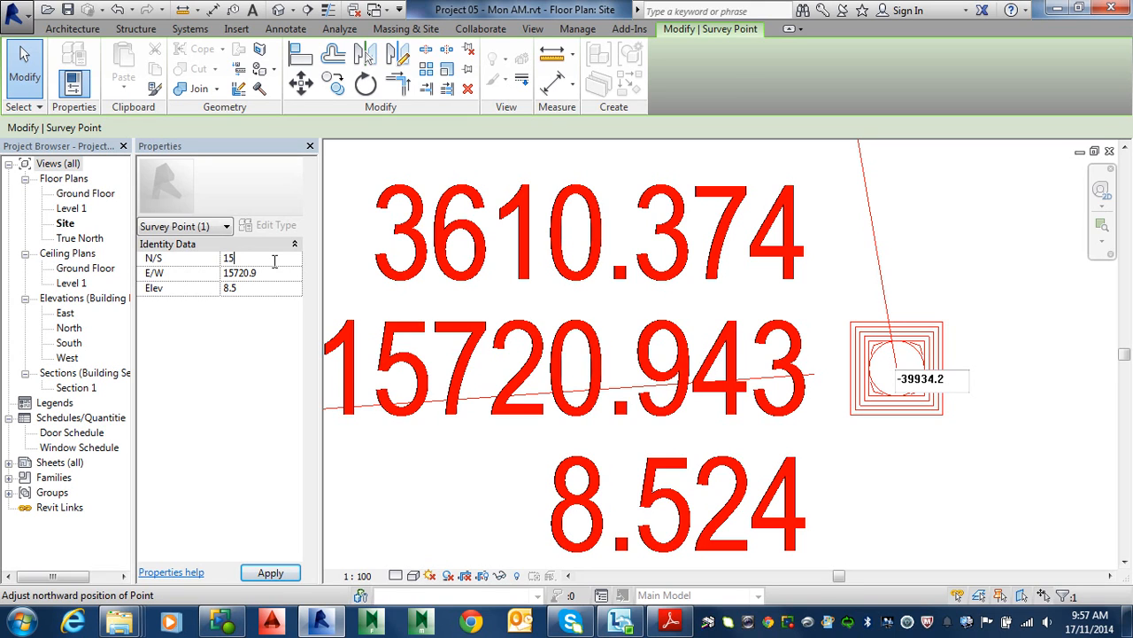
text(720.943)
click(266, 277)
double_click(266, 275)
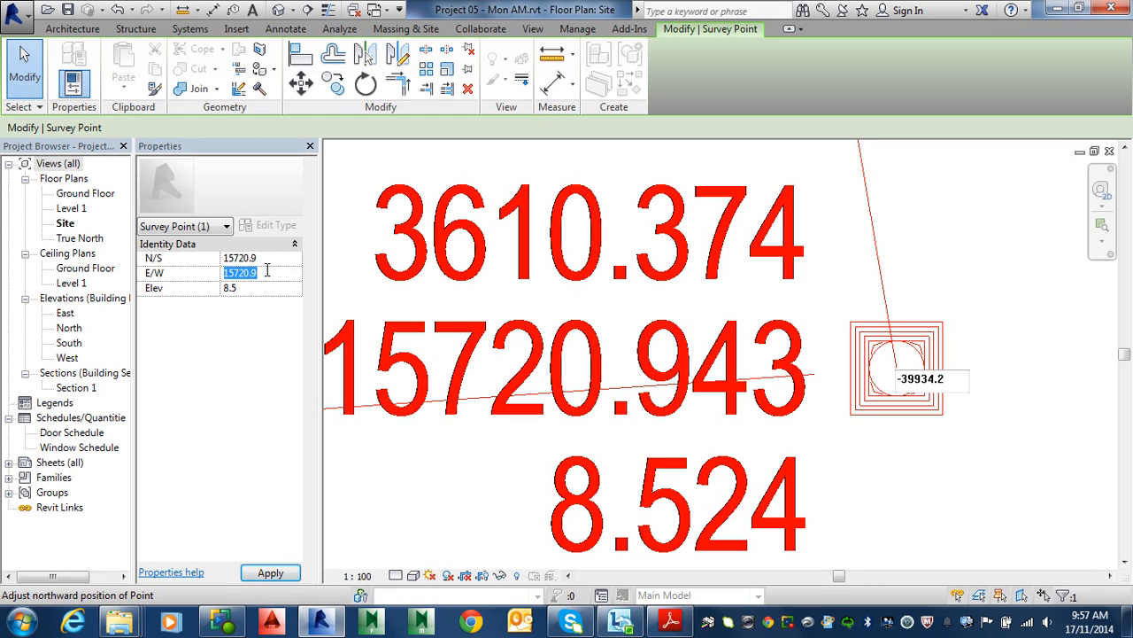
text(3610.374)
key(Return)
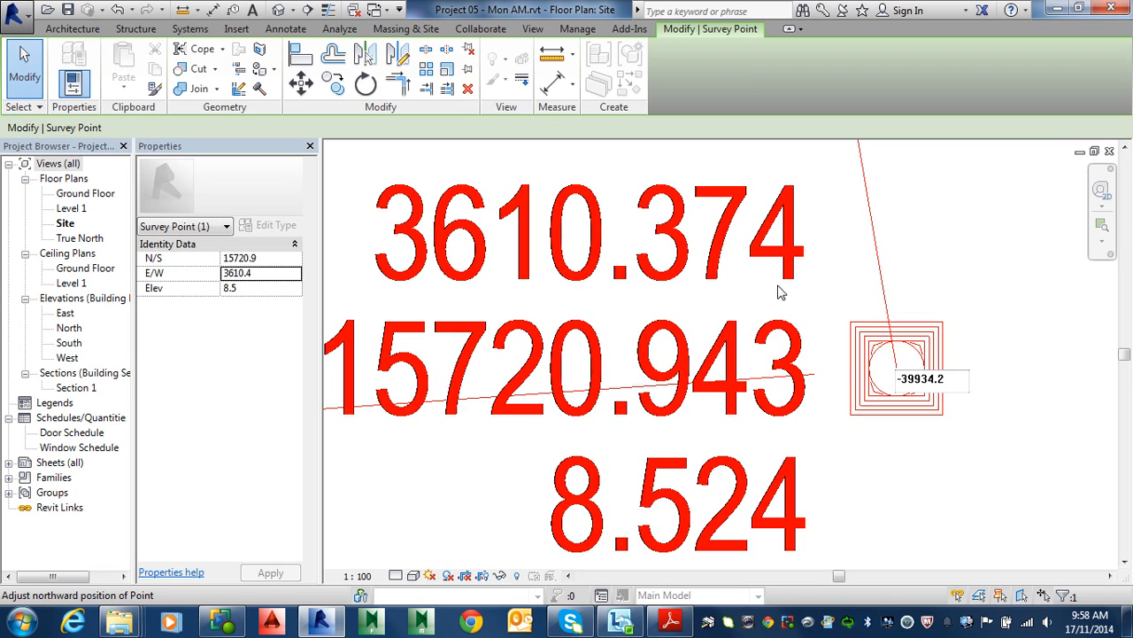
scroll(730, 319, down, 5)
scroll(726, 320, down, 5)
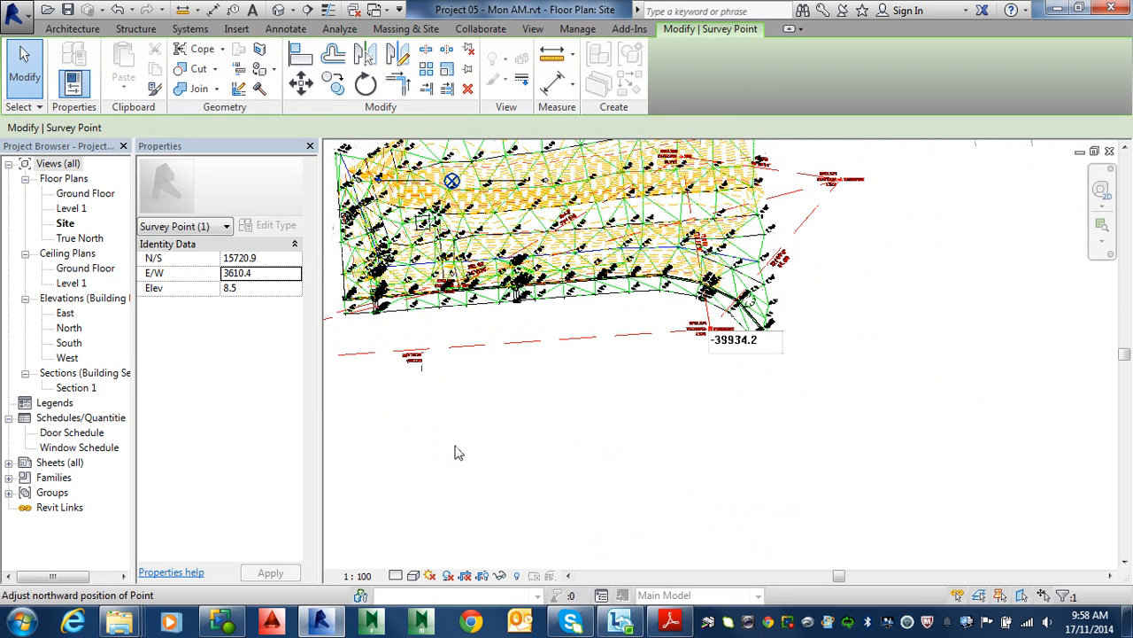
middle_drag(459, 307, 589, 514)
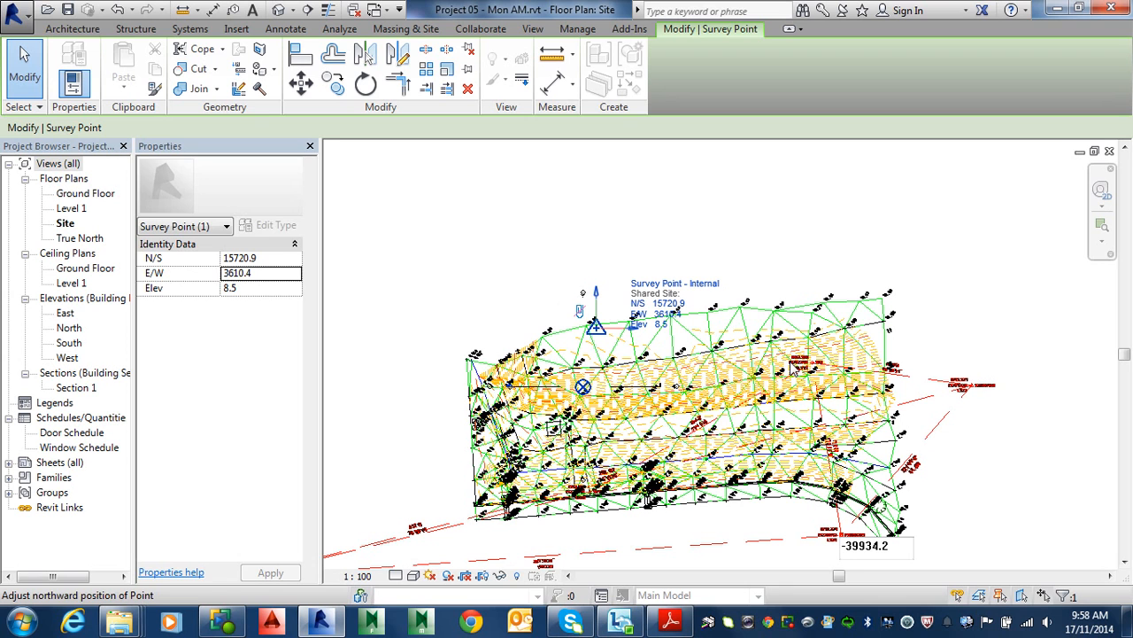
key(Escape)
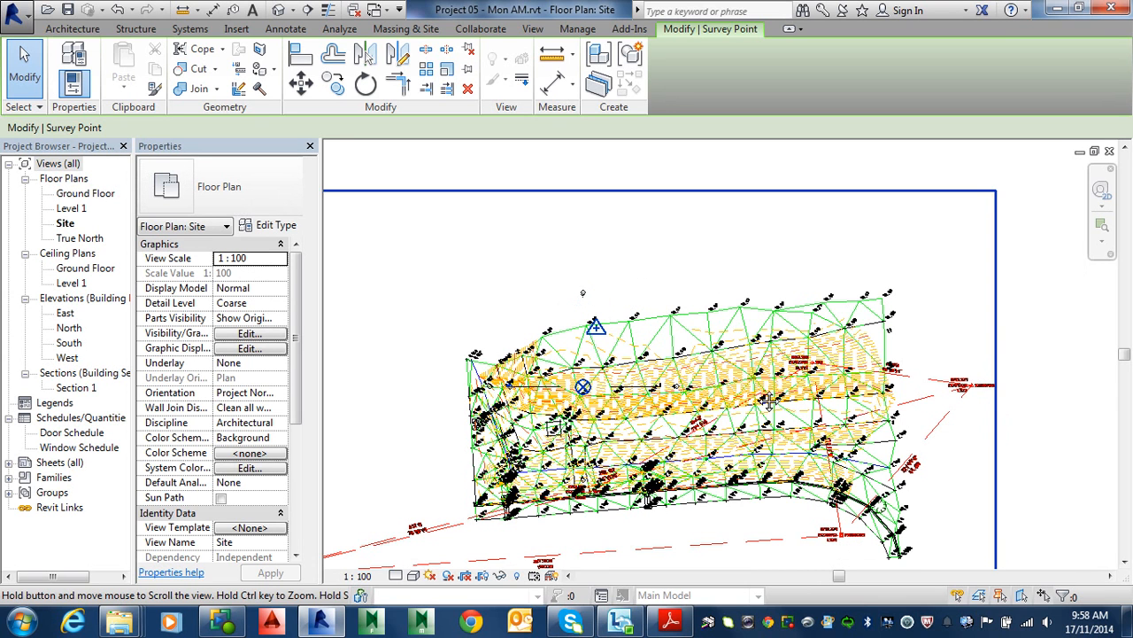
Move the linked RegencyTopo.dwg from the centre of its PSM60205 mark onto the Survey Point
middle_drag(766, 401, 749, 320)
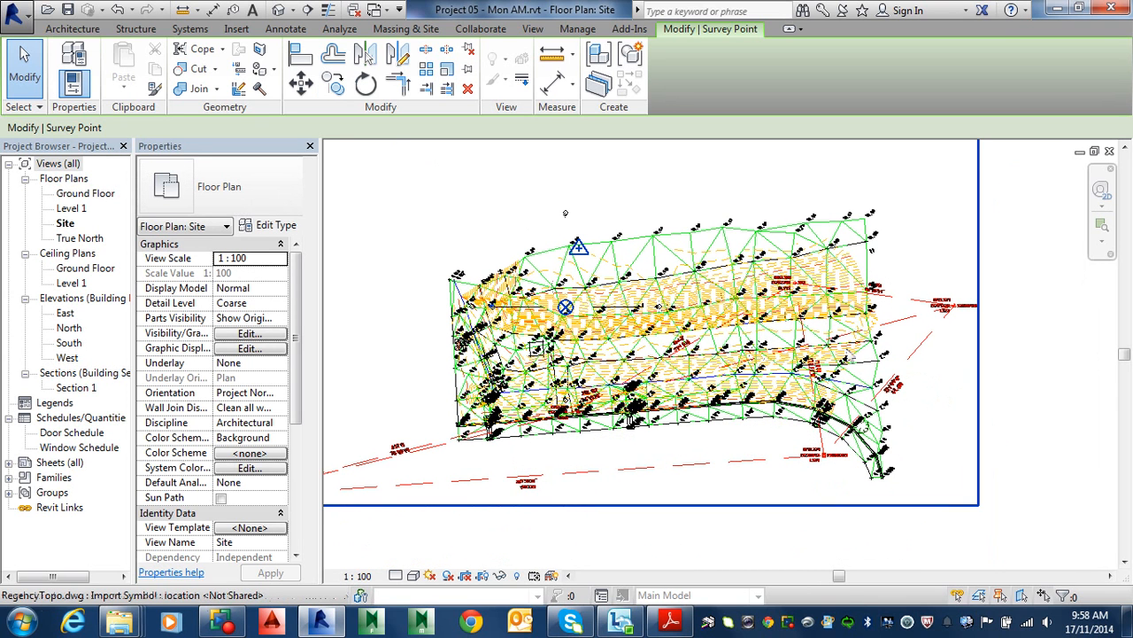
click(749, 319)
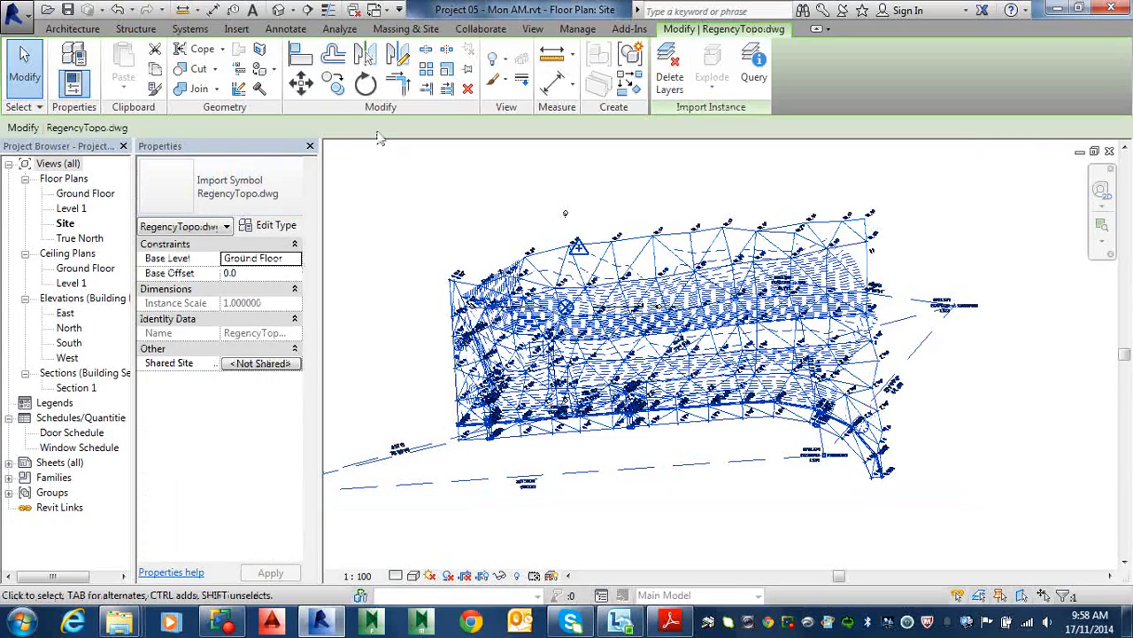
key(Escape)
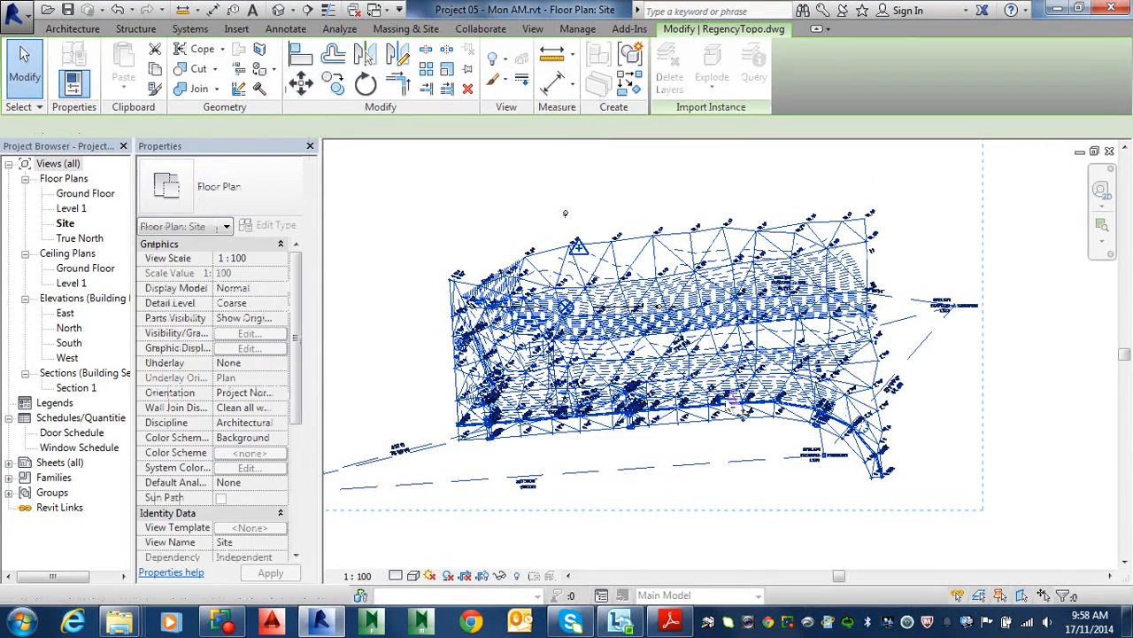
key(m)
key(v)
scroll(850, 474, up, 10)
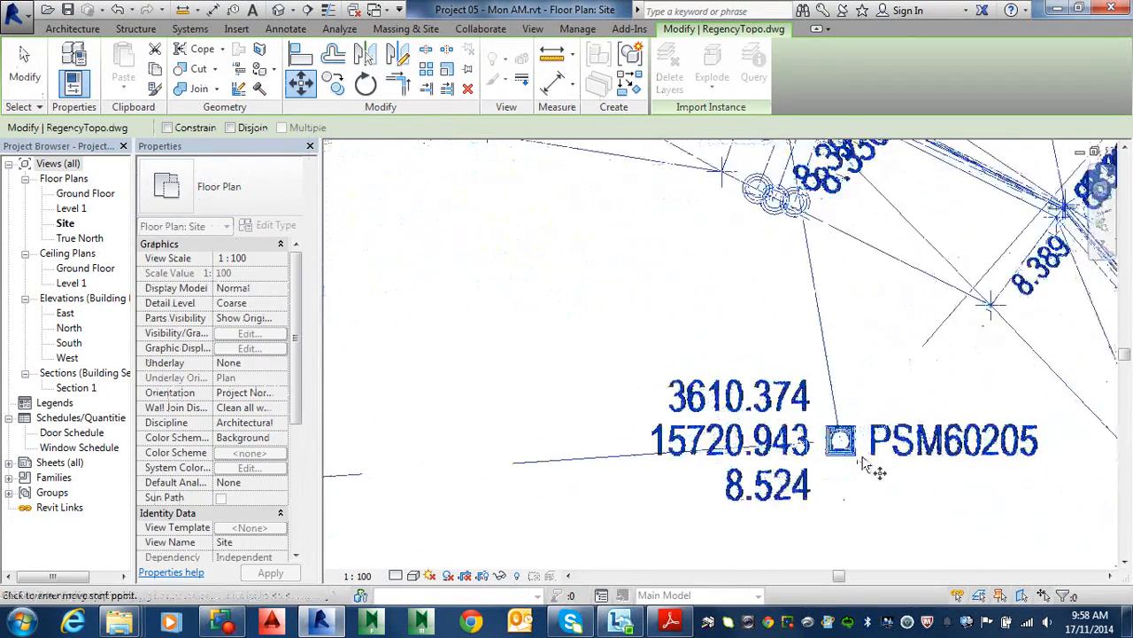
scroll(859, 460, up, 8)
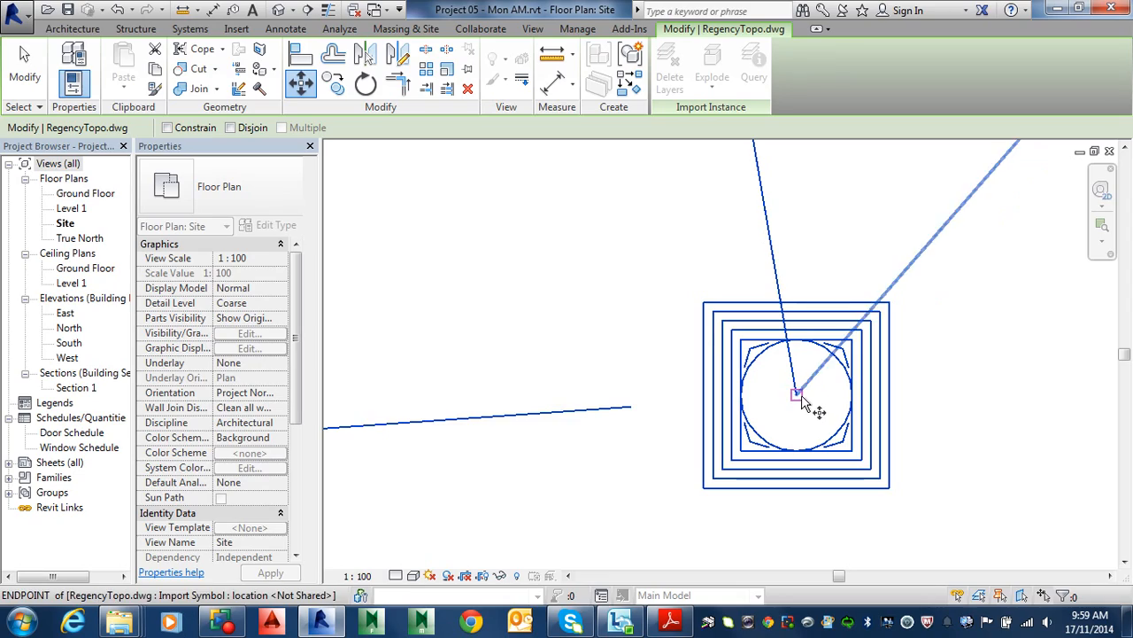
click(797, 395)
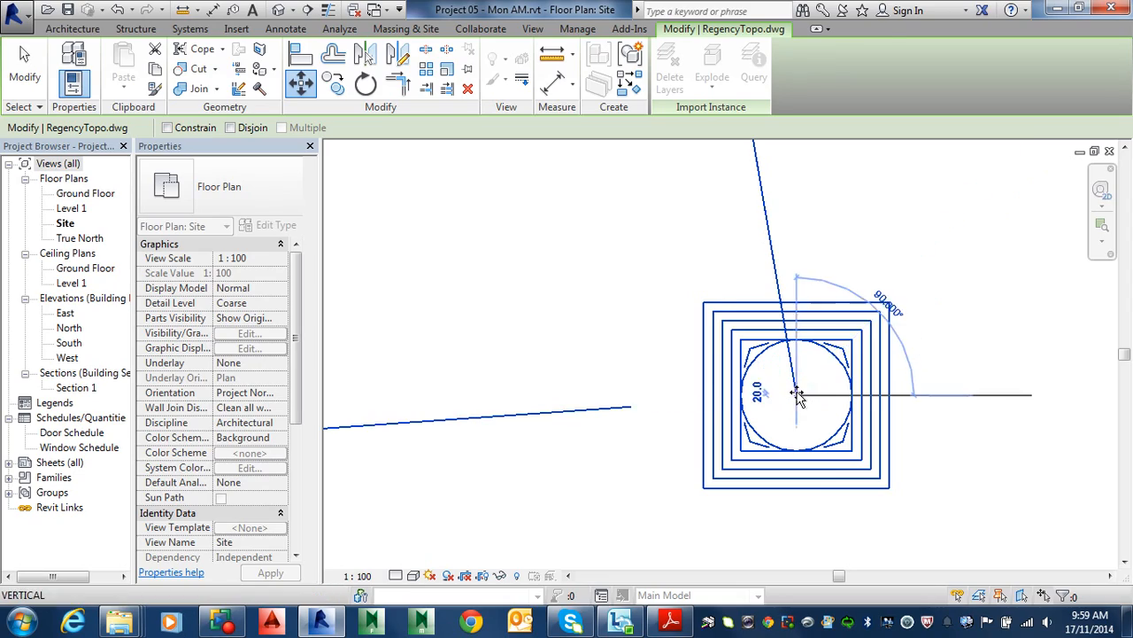
scroll(785, 382, down, 5)
middle_drag(434, 168, 750, 629)
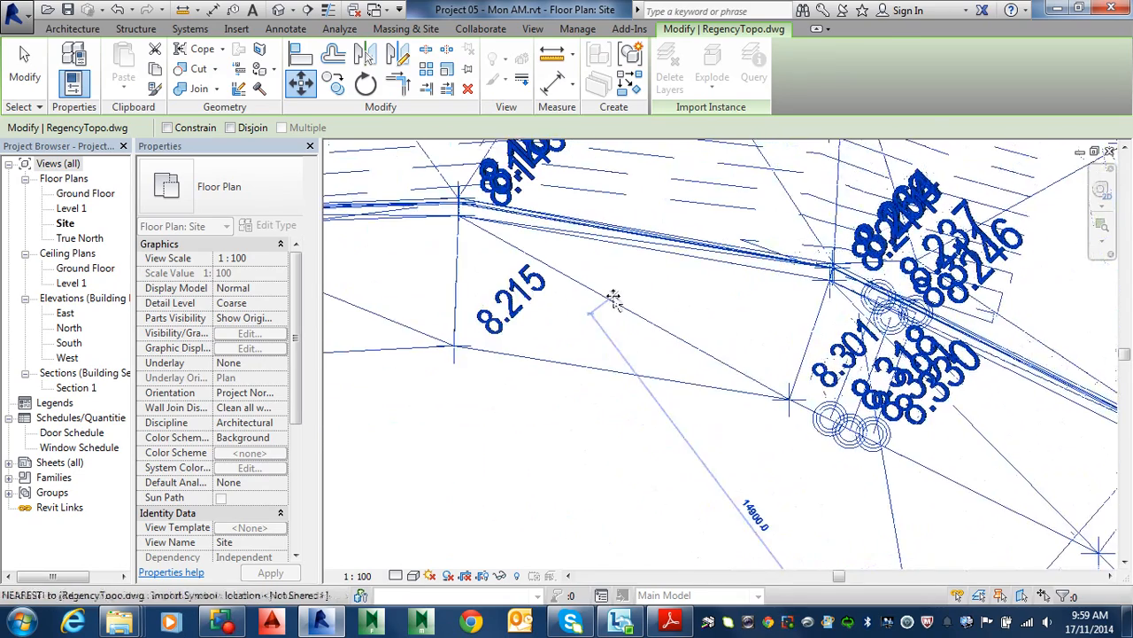
scroll(612, 298, down, 5)
mouse_move(617, 303)
middle_down()
mouse_move(673, 398)
mouse_move(956, 594)
mouse_move(1125, 634)
middle_up()
scroll(540, 243, up, 8)
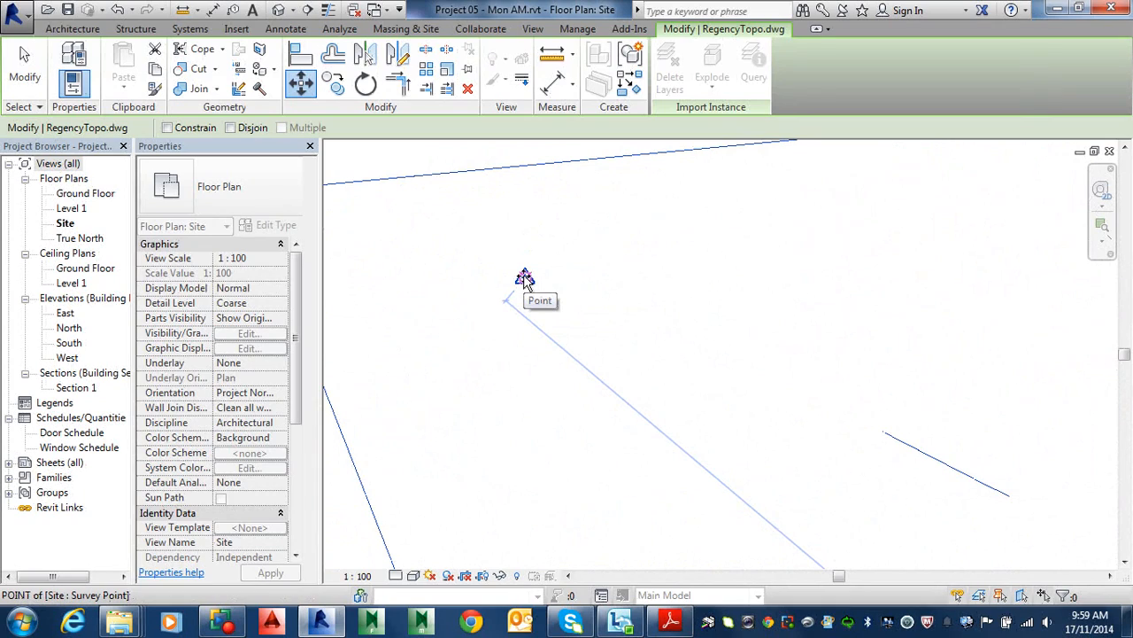
click(524, 280)
scroll(549, 292, down, 3)
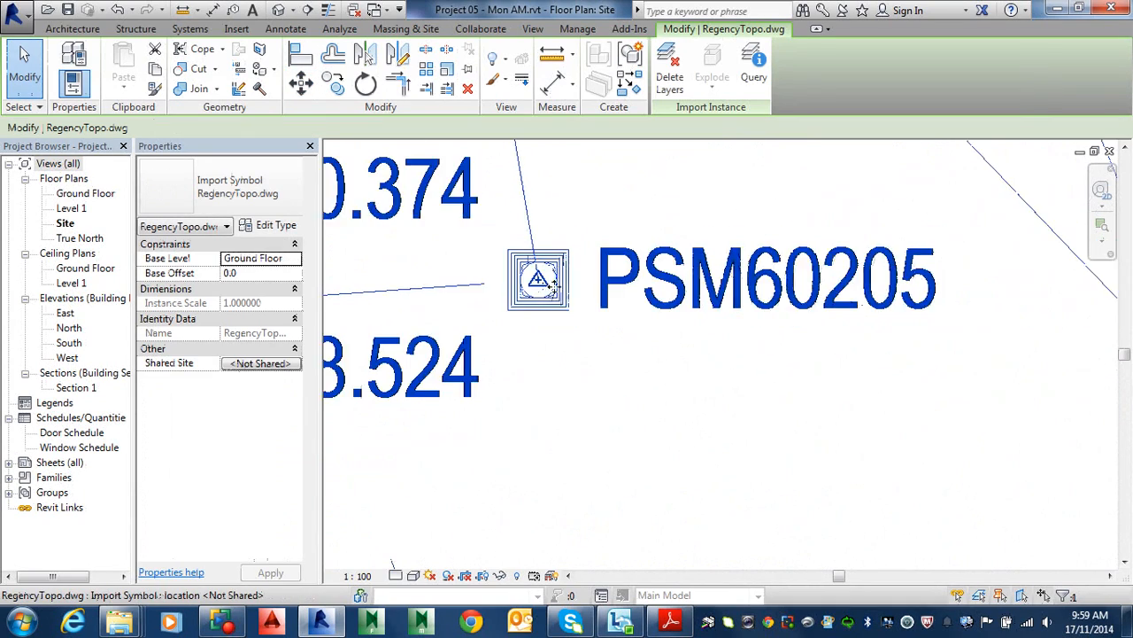
Check the Survey Point's position and shared coordinates at the PSM60205 mark of the moved drawing
scroll(549, 297, down, 5)
middle_drag(633, 350, 835, 474)
middle_drag(803, 419, 907, 490)
scroll(908, 531, up, 4)
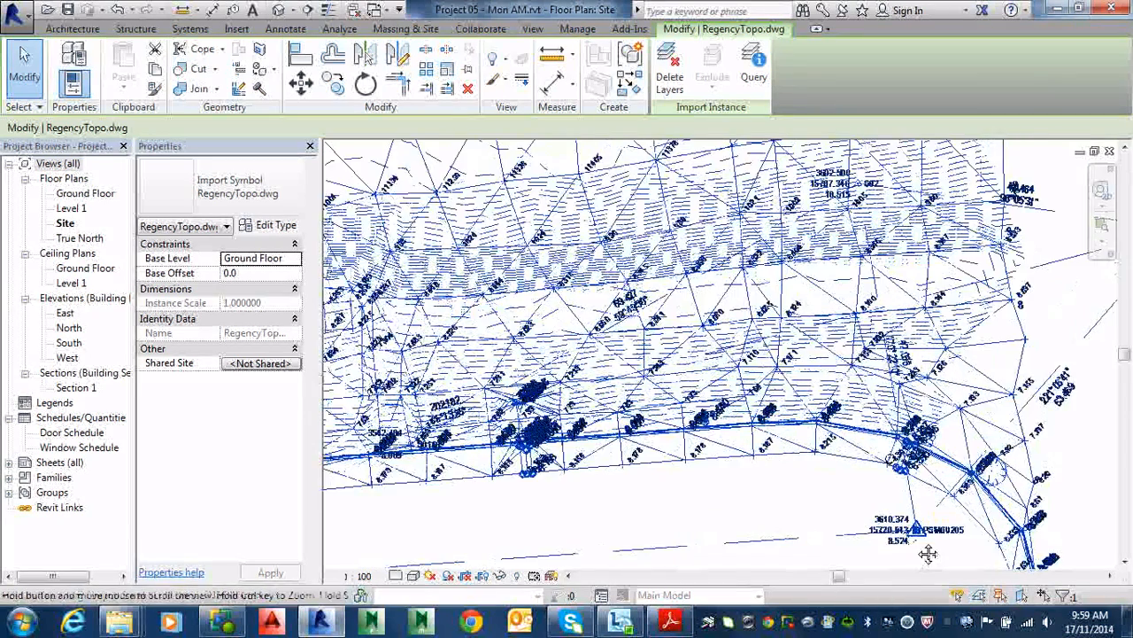
scroll(910, 546, up, 5)
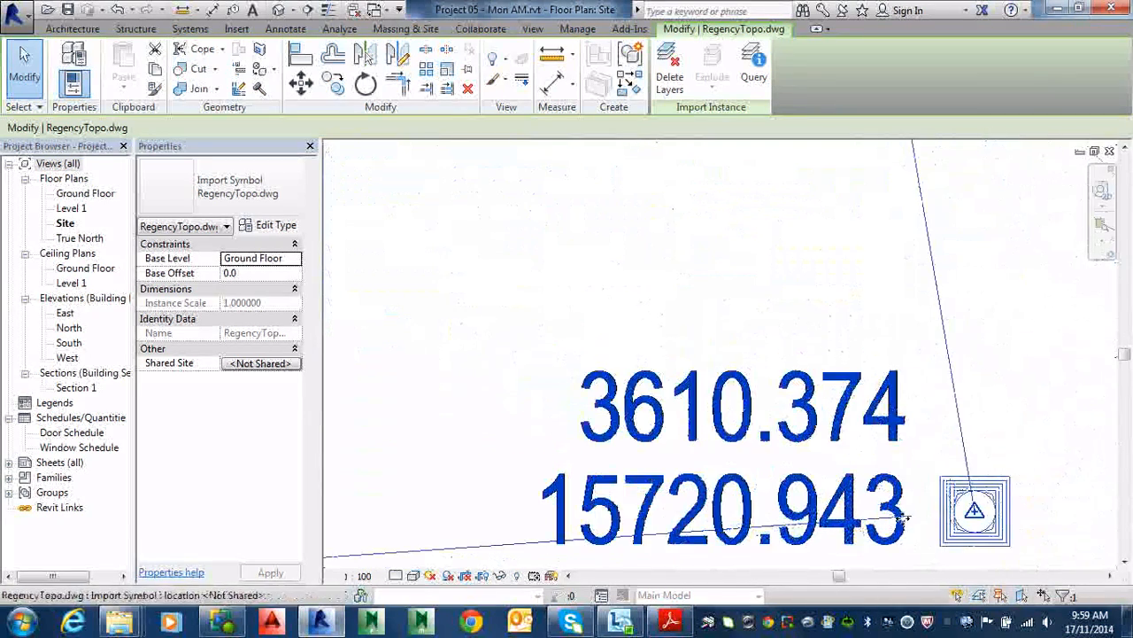
key(Escape)
click(995, 507)
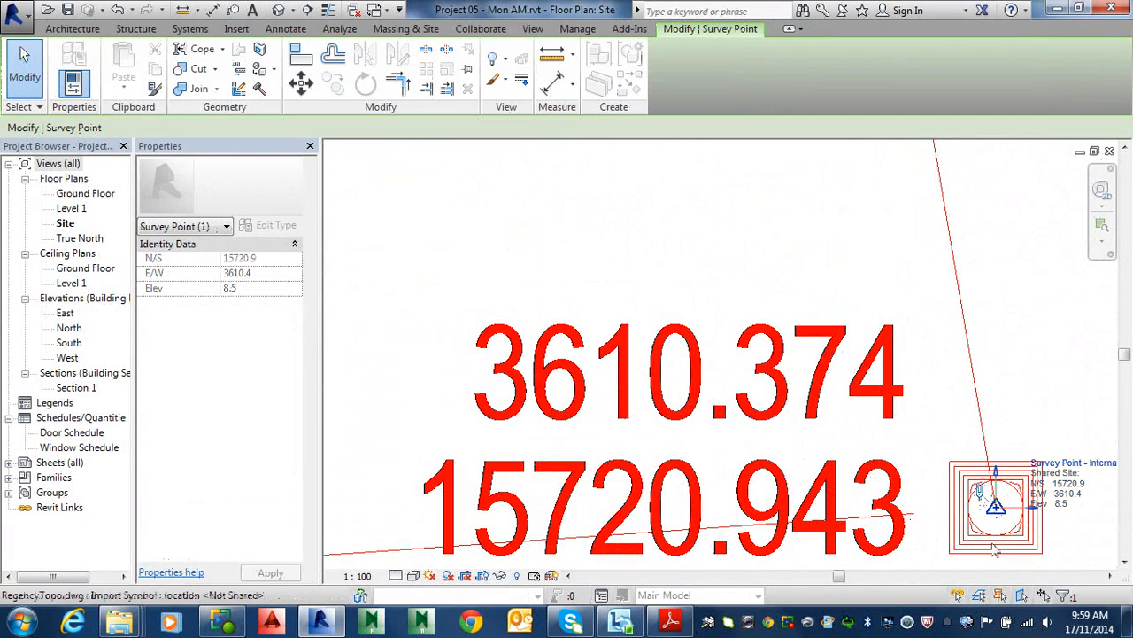
key(Escape)
scroll(788, 372, down, 5)
scroll(788, 371, down, 5)
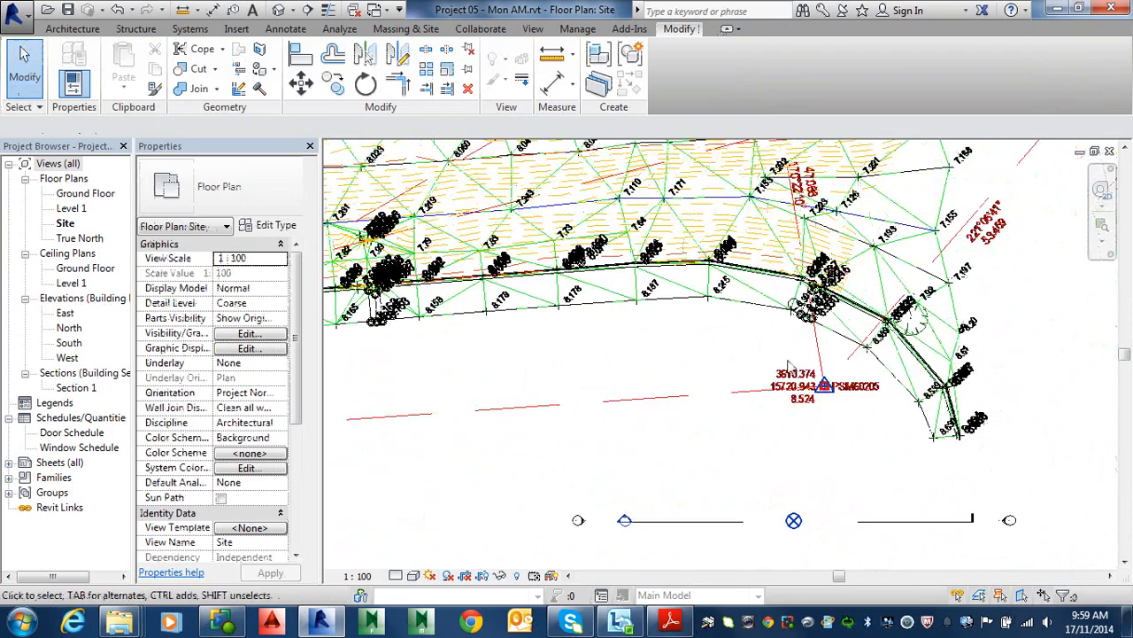
Pin the linked RegencyTopo.dwg in place and clear the selection
click(789, 547)
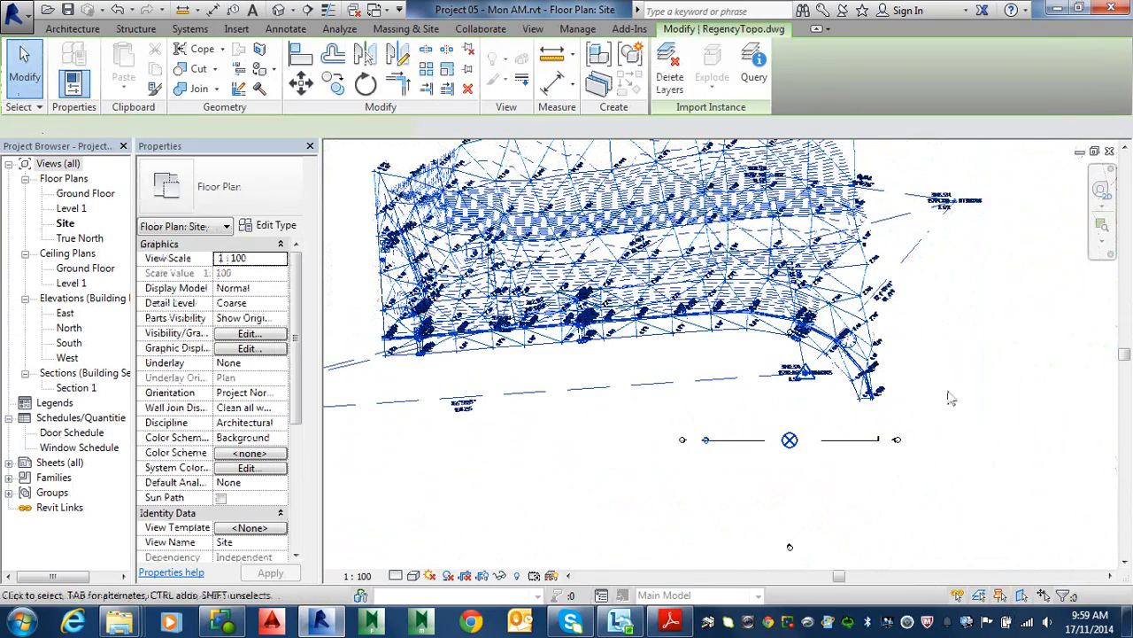
middle_drag(756, 386, 915, 458)
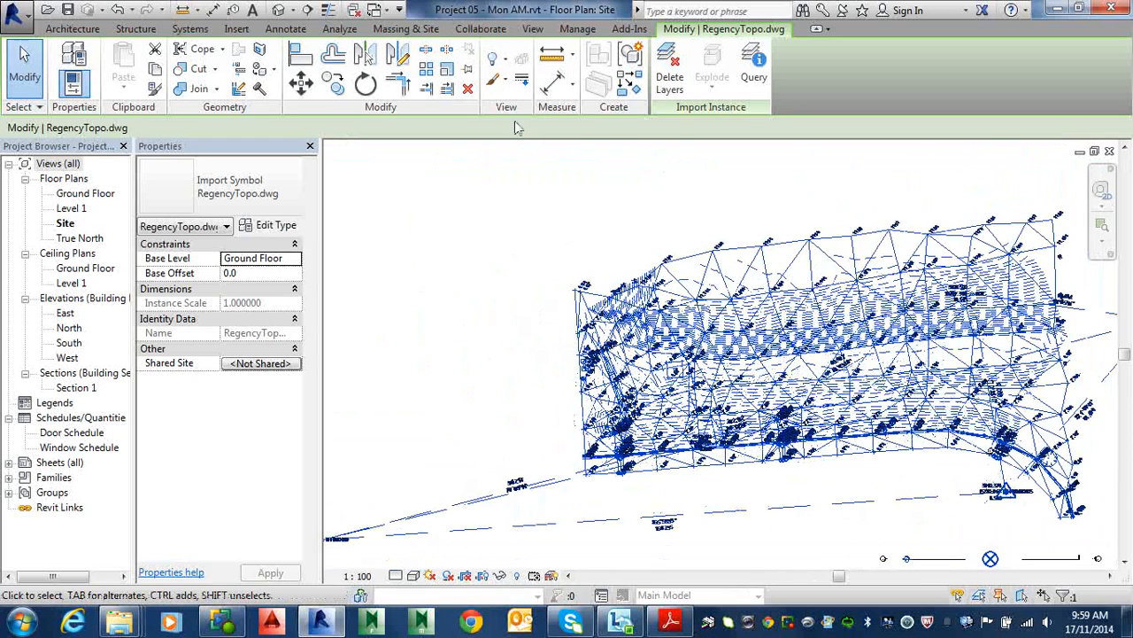
click(468, 71)
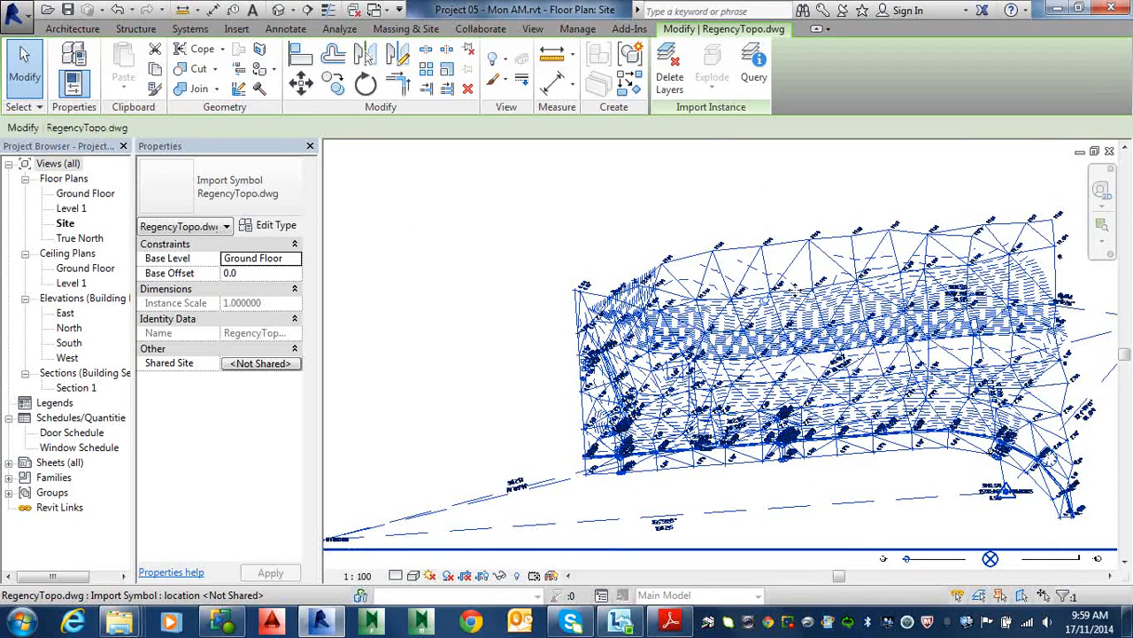
scroll(763, 302, up, 5)
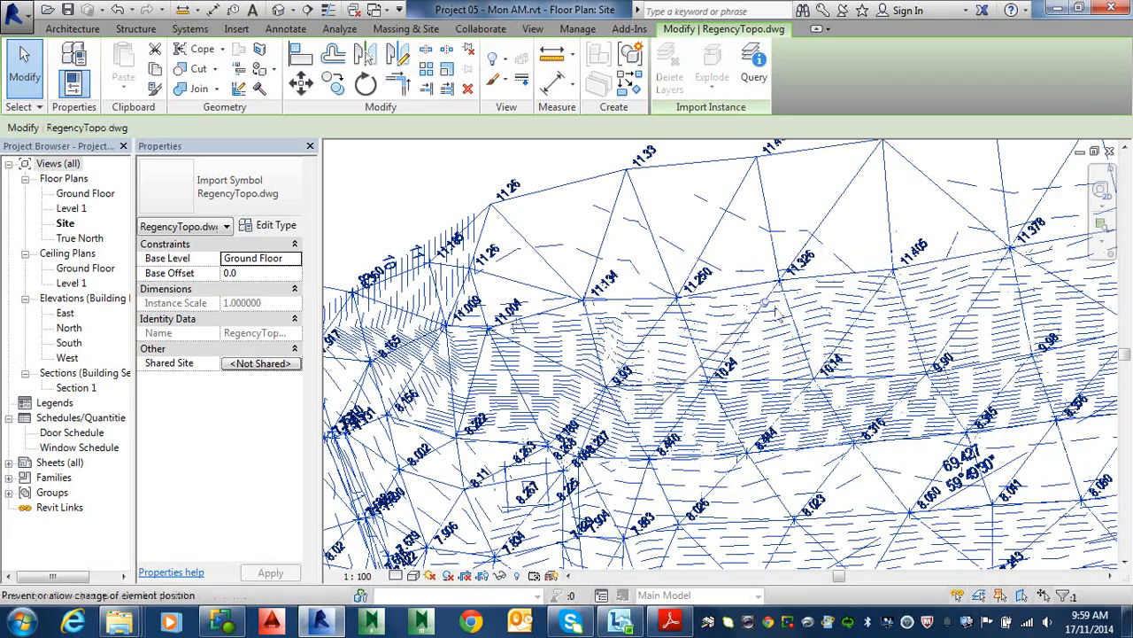
key(Escape)
click(773, 315)
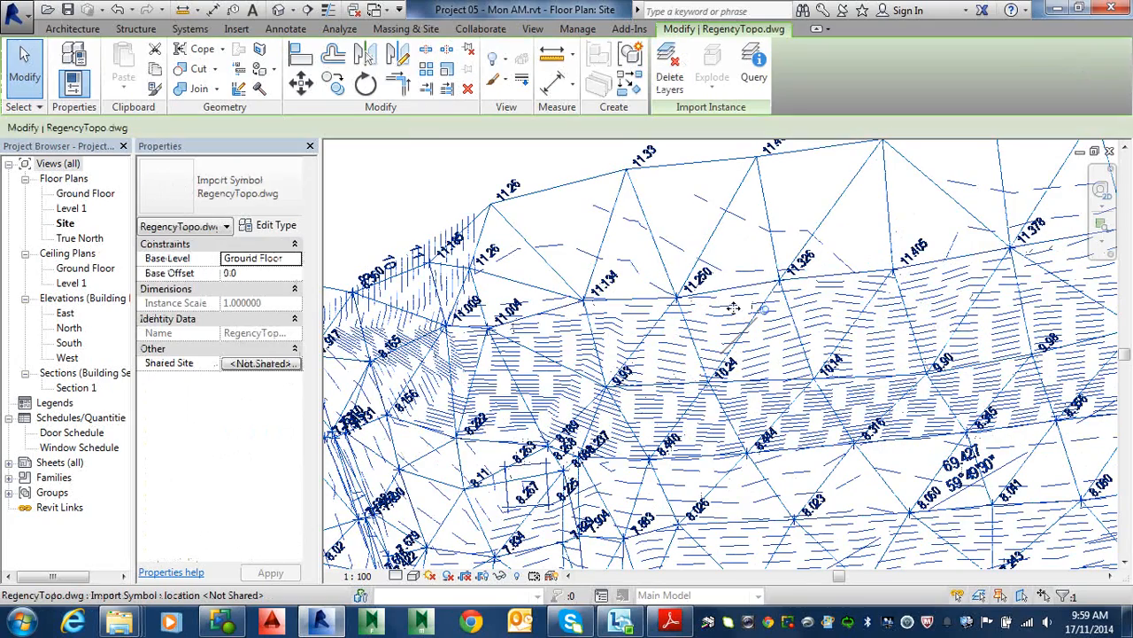
key(Escape)
Select the Project Base Point below the drawing in the Site plan and unclip it
scroll(839, 375, down, 1)
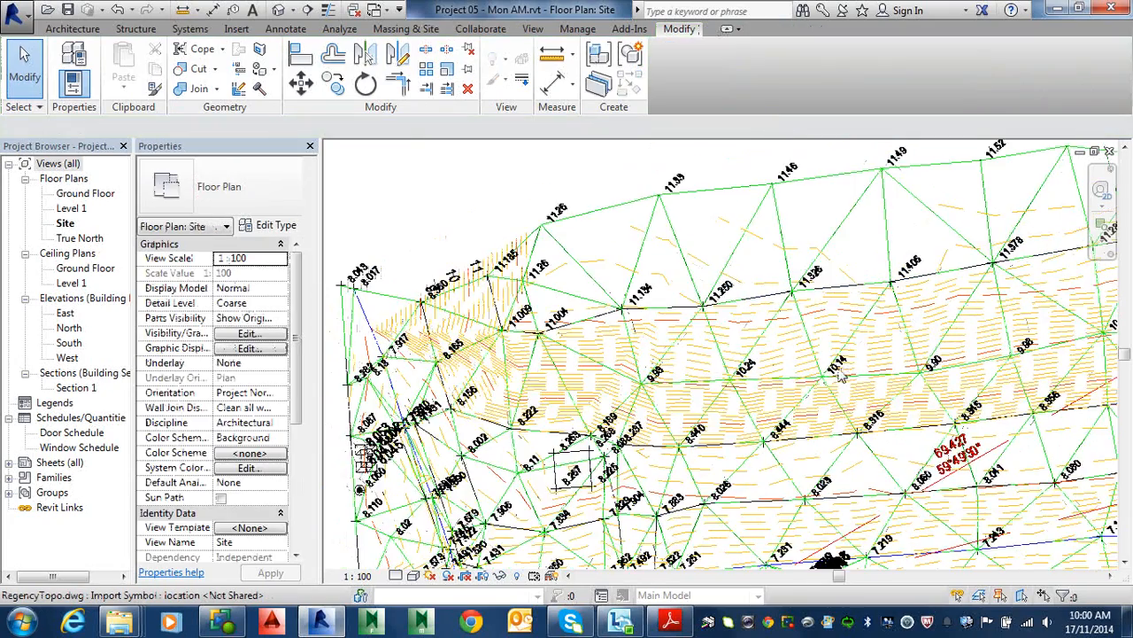
scroll(805, 366, down, 7)
middle_drag(839, 368, 783, 363)
scroll(824, 402, up, 5)
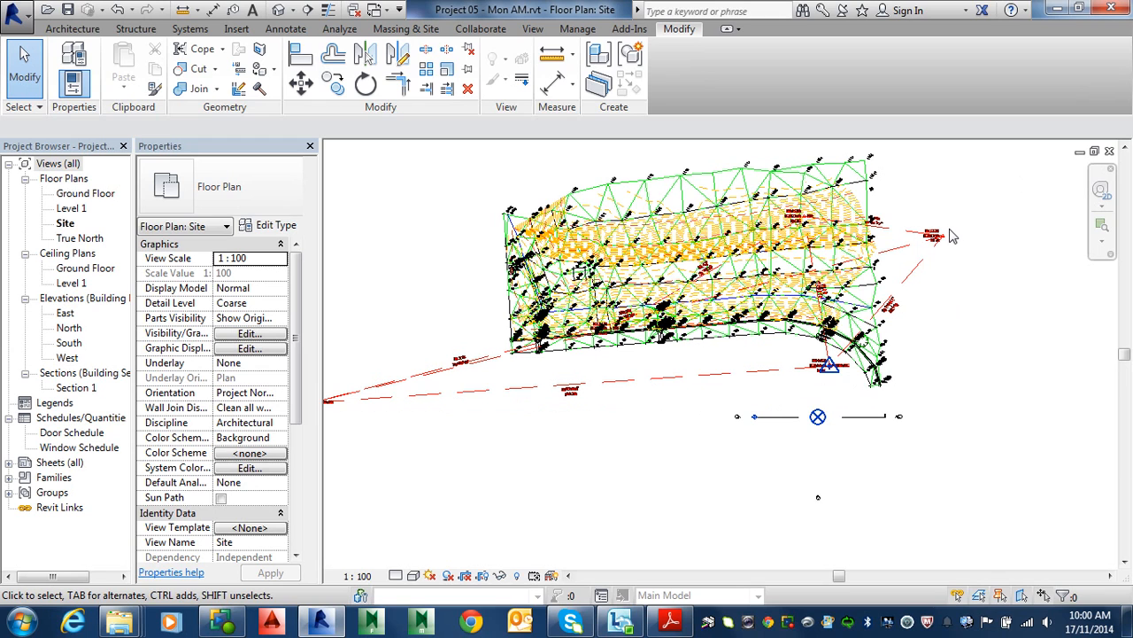
click(817, 417)
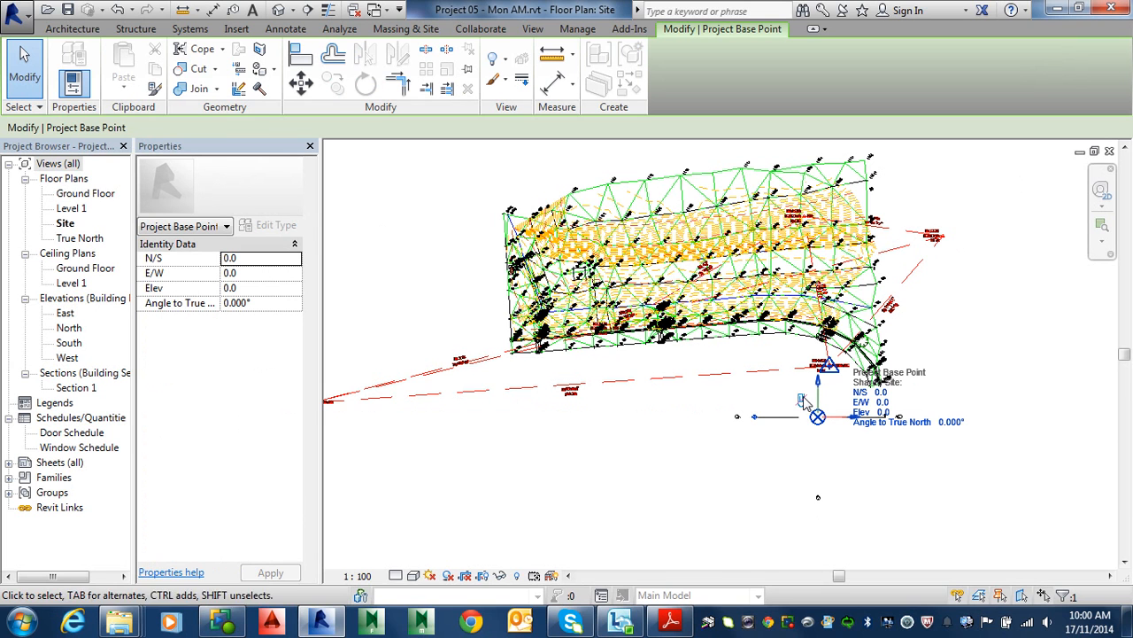
click(801, 400)
click(301, 87)
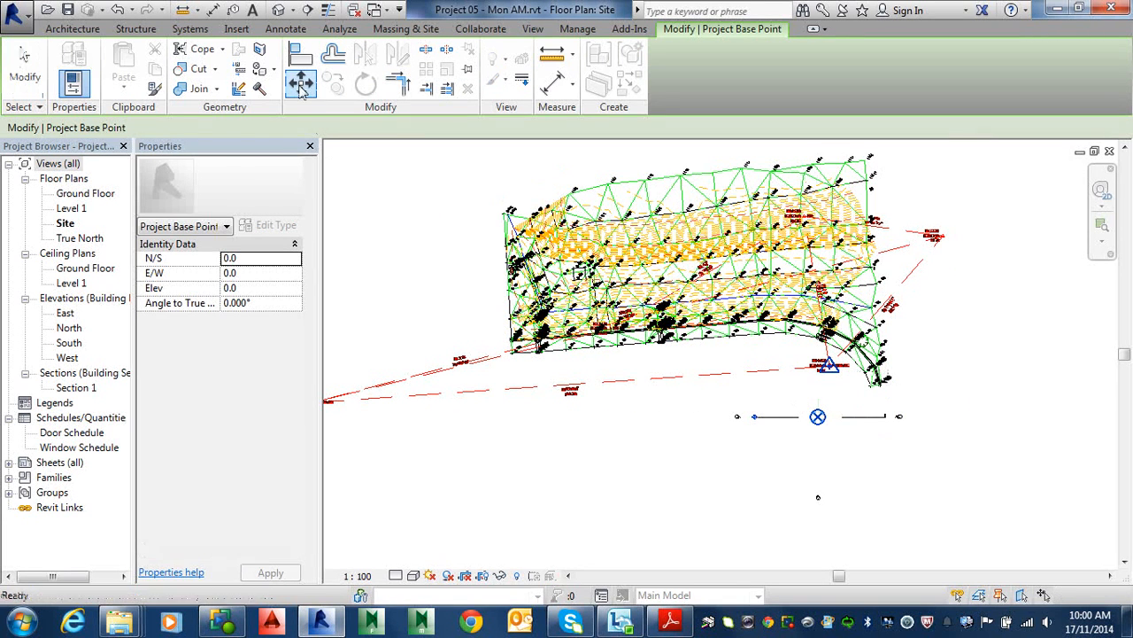
scroll(822, 417, up, 4)
click(822, 416)
scroll(845, 341, down, 3)
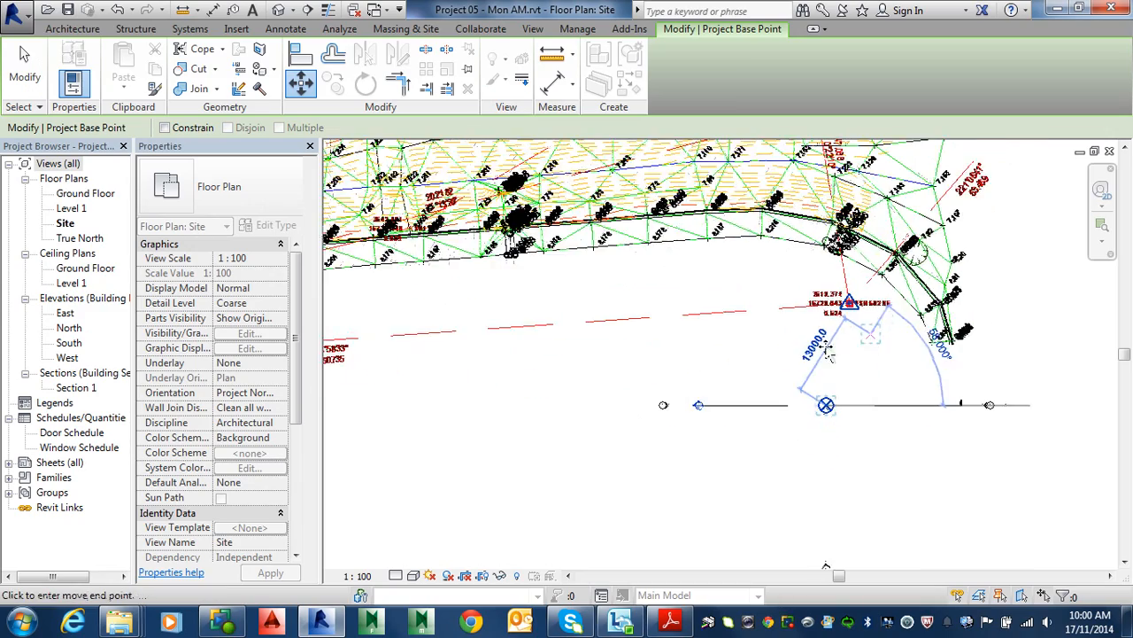
middle_drag(886, 328, 660, 544)
scroll(794, 424, up, 1)
scroll(805, 363, up, 8)
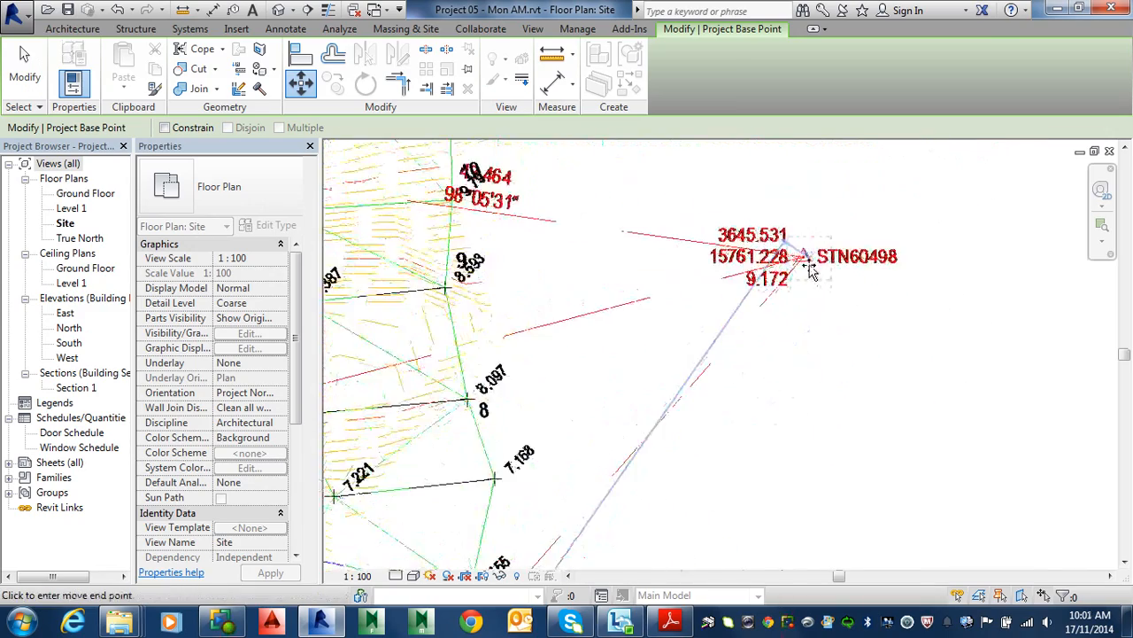
scroll(793, 272, up, 3)
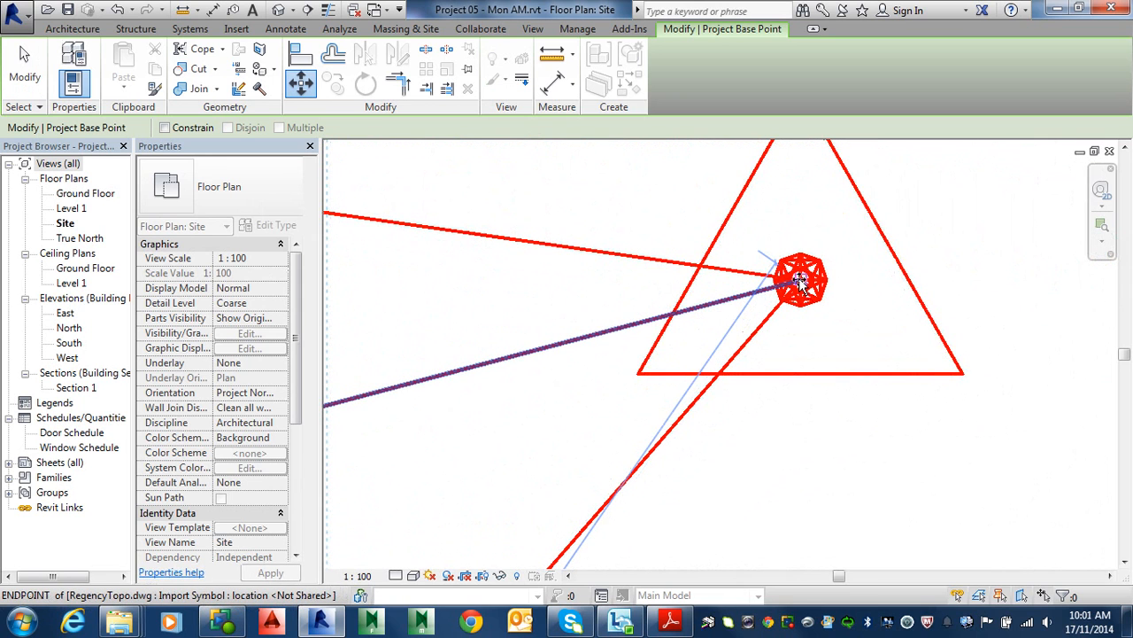
scroll(799, 281, up, 6)
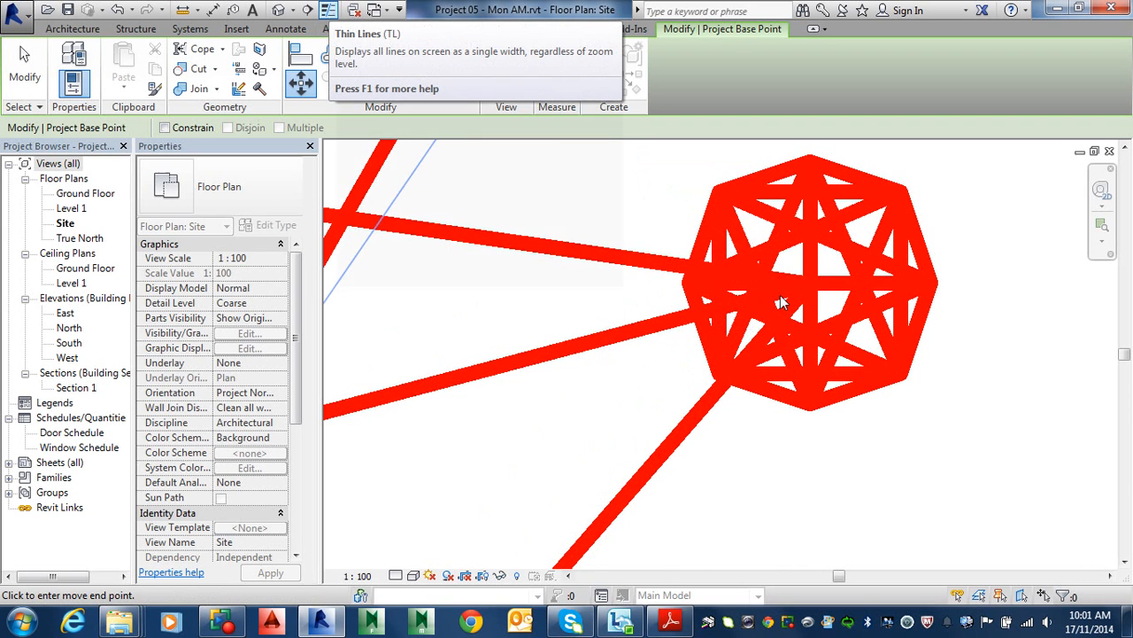
Turn on the Thin Lines display for working around the STN60498 mark
click(328, 11)
scroll(800, 283, down, 8)
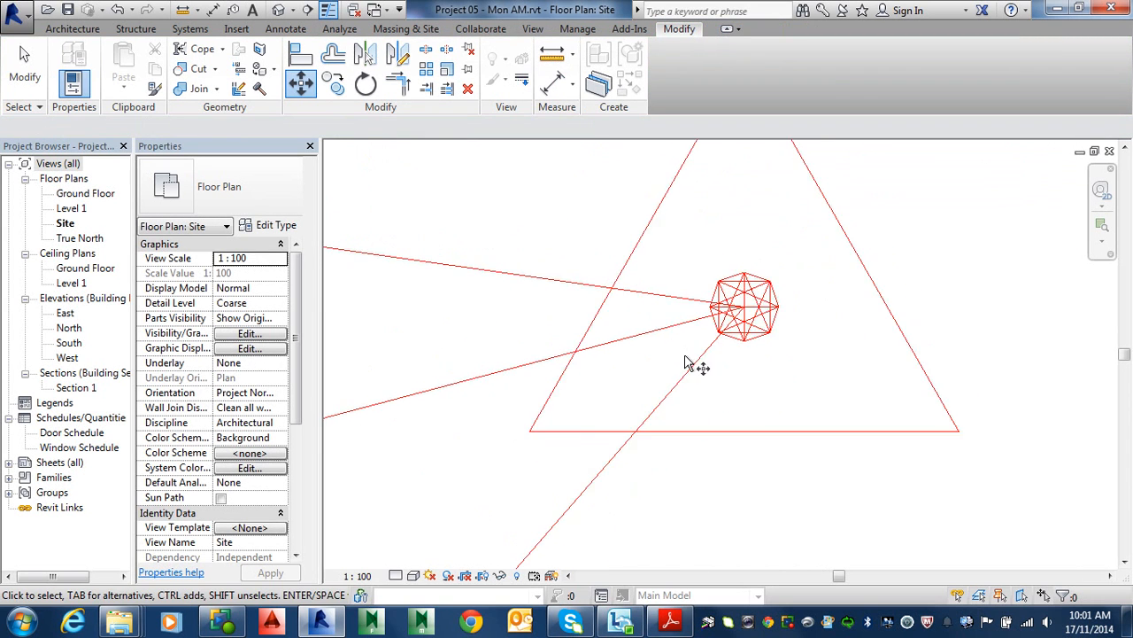
middle_drag(664, 434, 895, 251)
scroll(829, 304, down, 2)
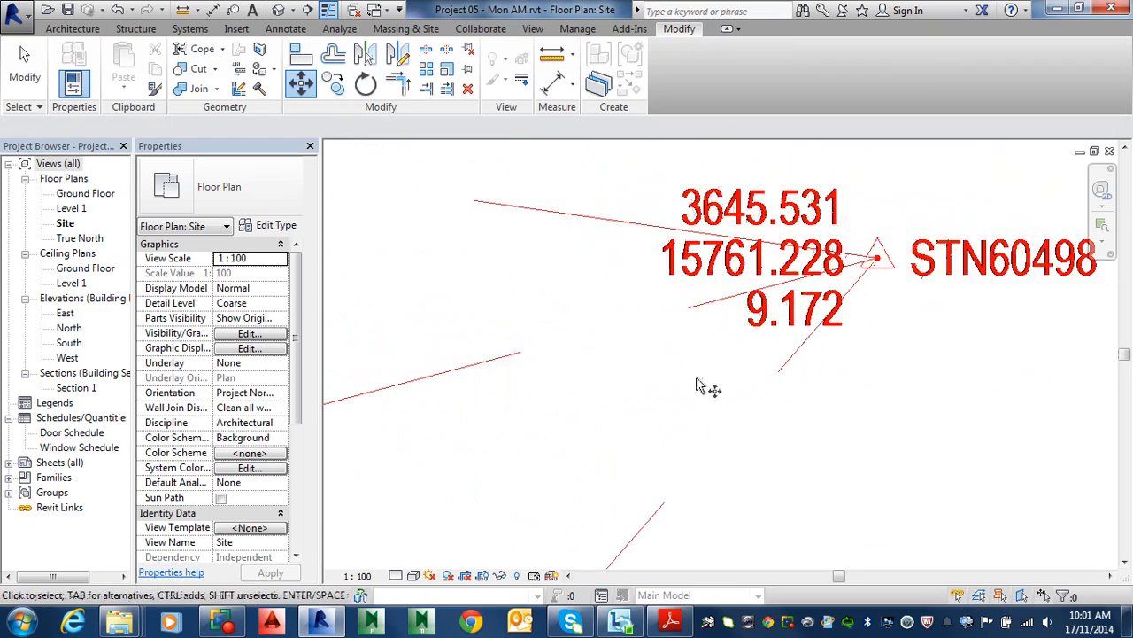
Move the unclipped Project Base Point from below the drawing to the centre endpoint of the STN60498 mark
scroll(669, 390, down, 7)
middle_drag(795, 294, 909, 202)
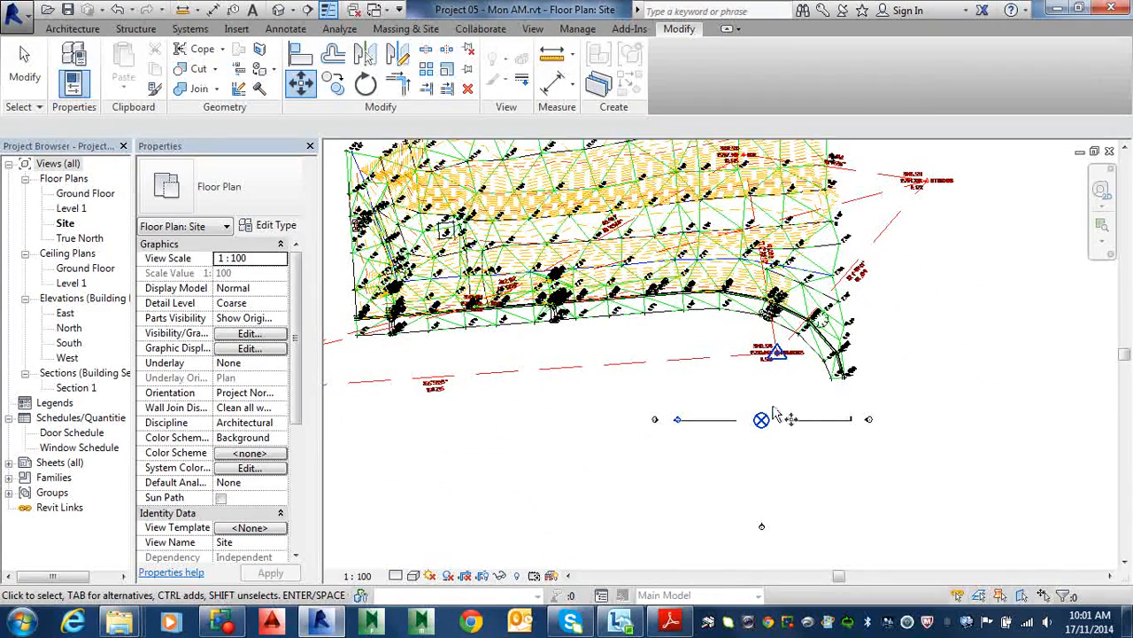
click(761, 418)
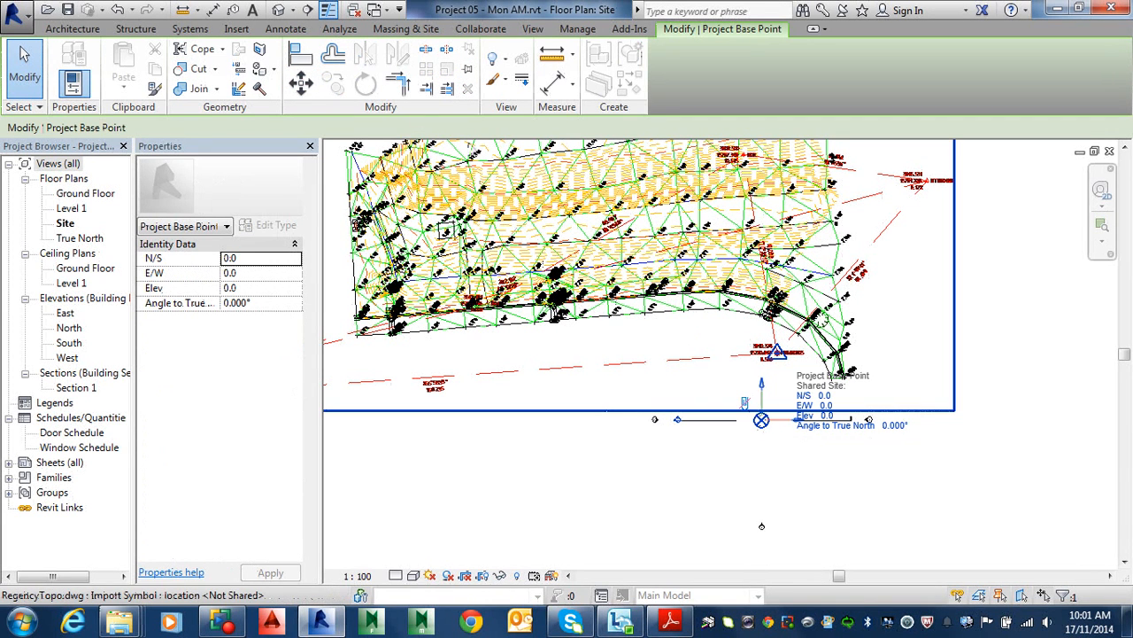
click(301, 84)
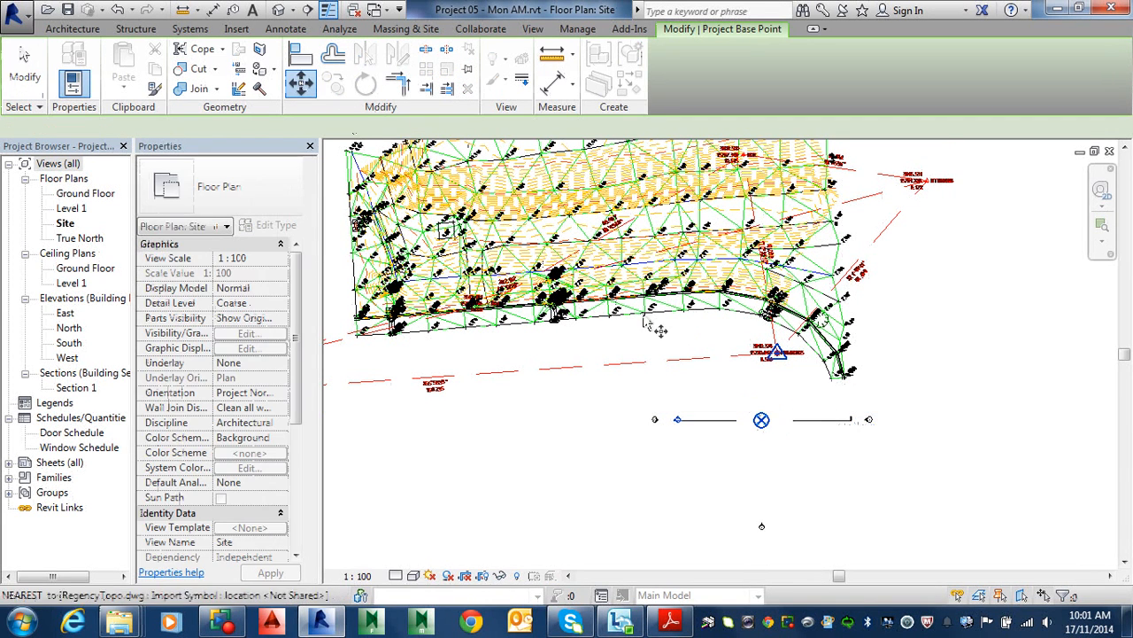
click(761, 419)
scroll(824, 456, up, 4)
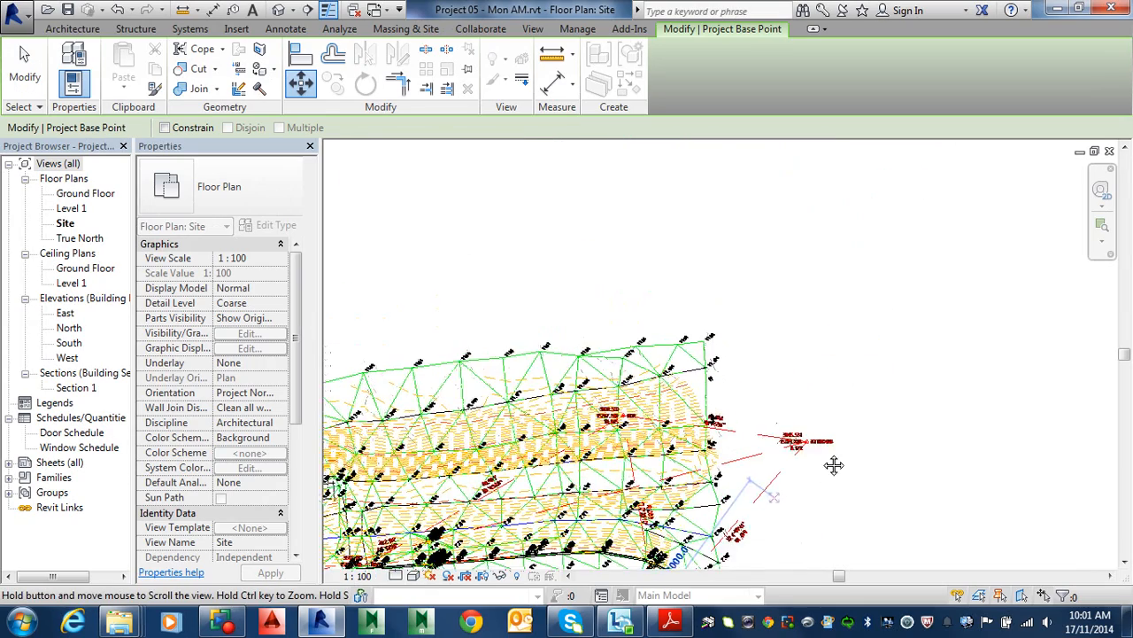
scroll(806, 443, up, 8)
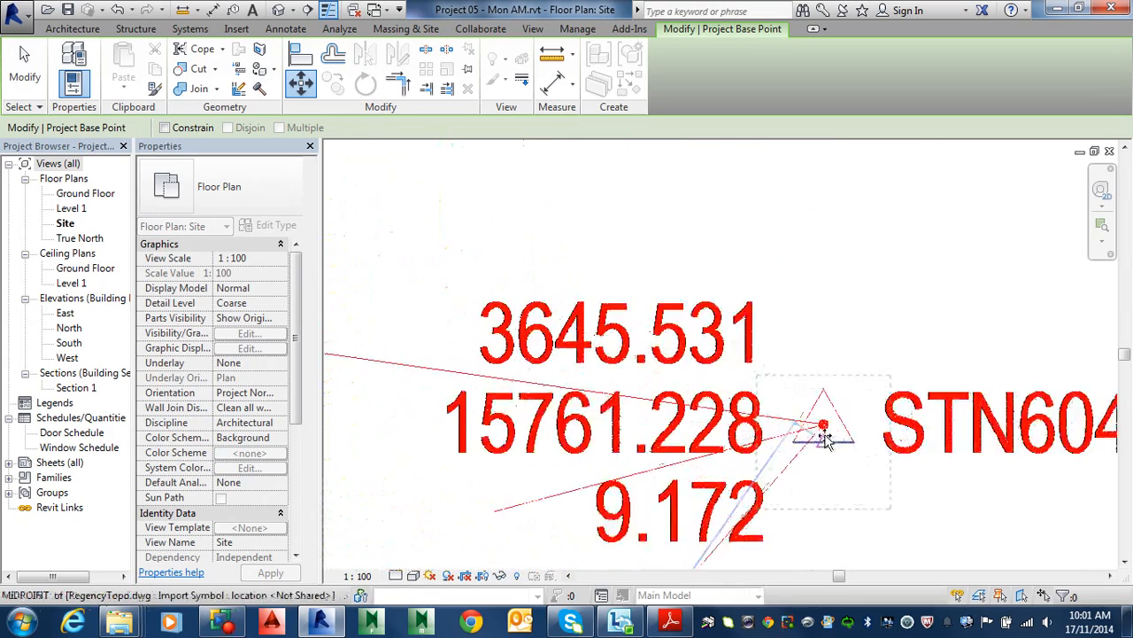
scroll(823, 423, up, 8)
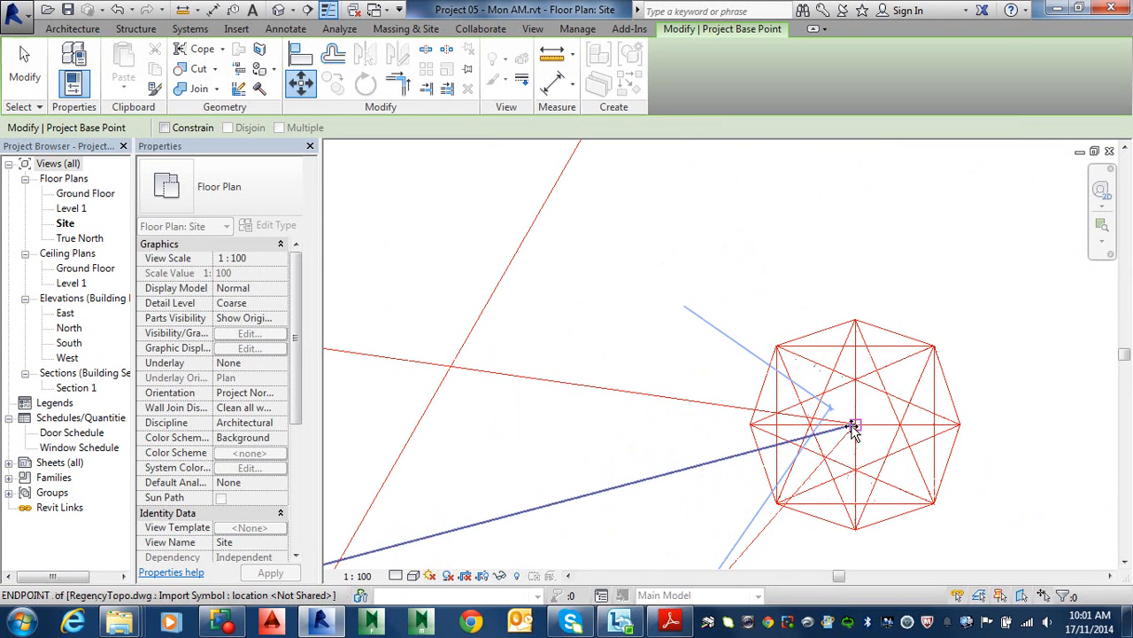
click(856, 470)
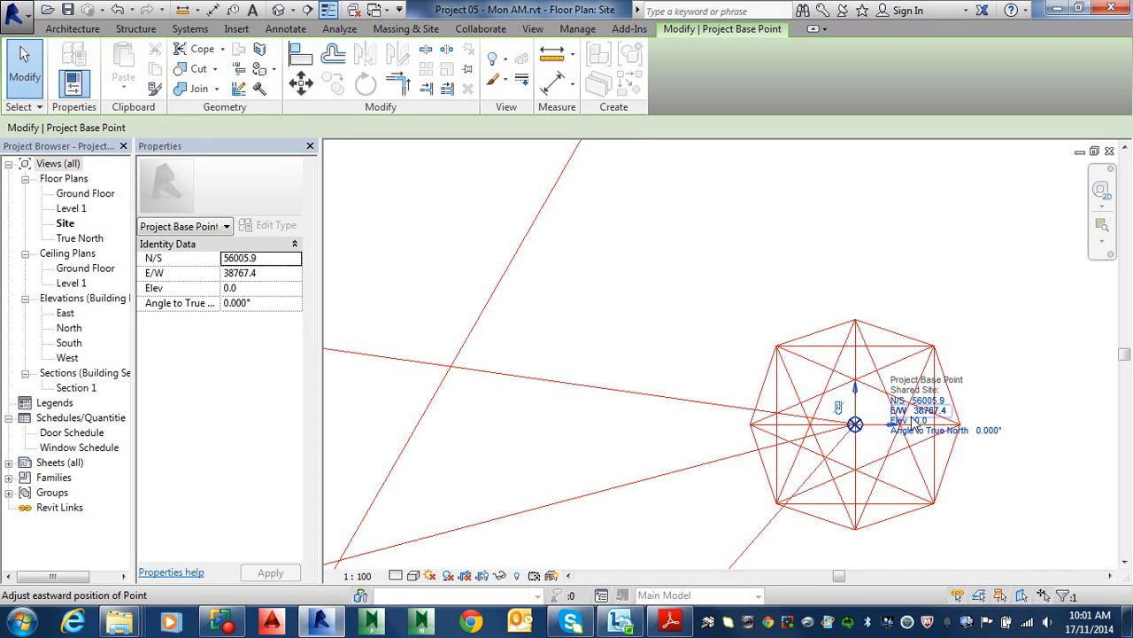
Compare the relocated Project Base Point's shared coordinates with the survey labels at STN60498, and clear the selection
scroll(871, 465, down, 5)
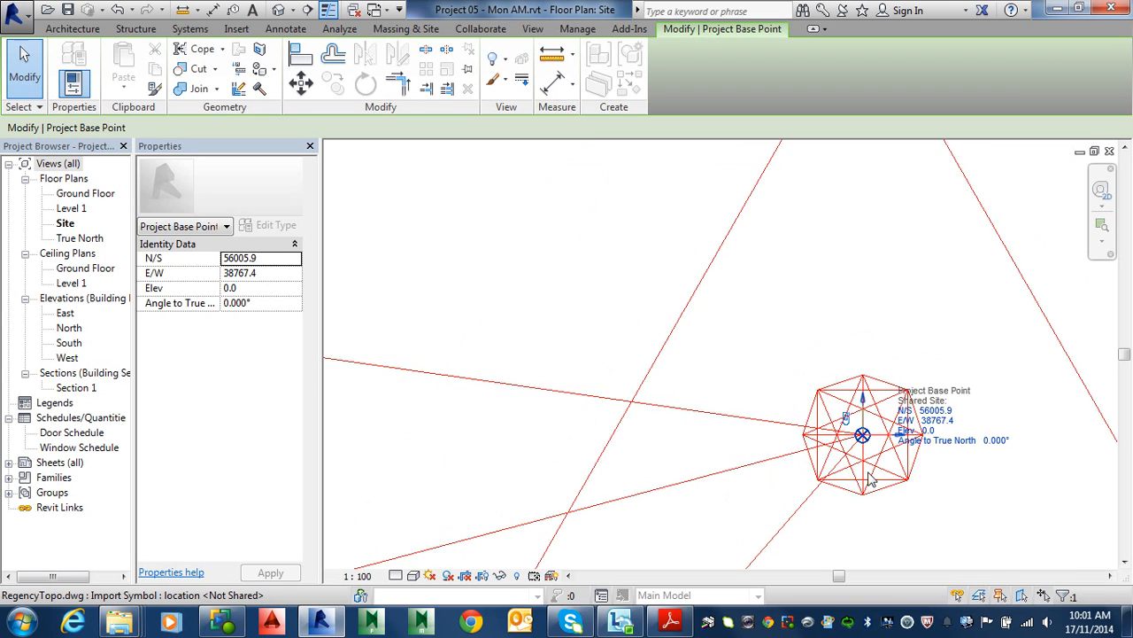
scroll(871, 460, down, 3)
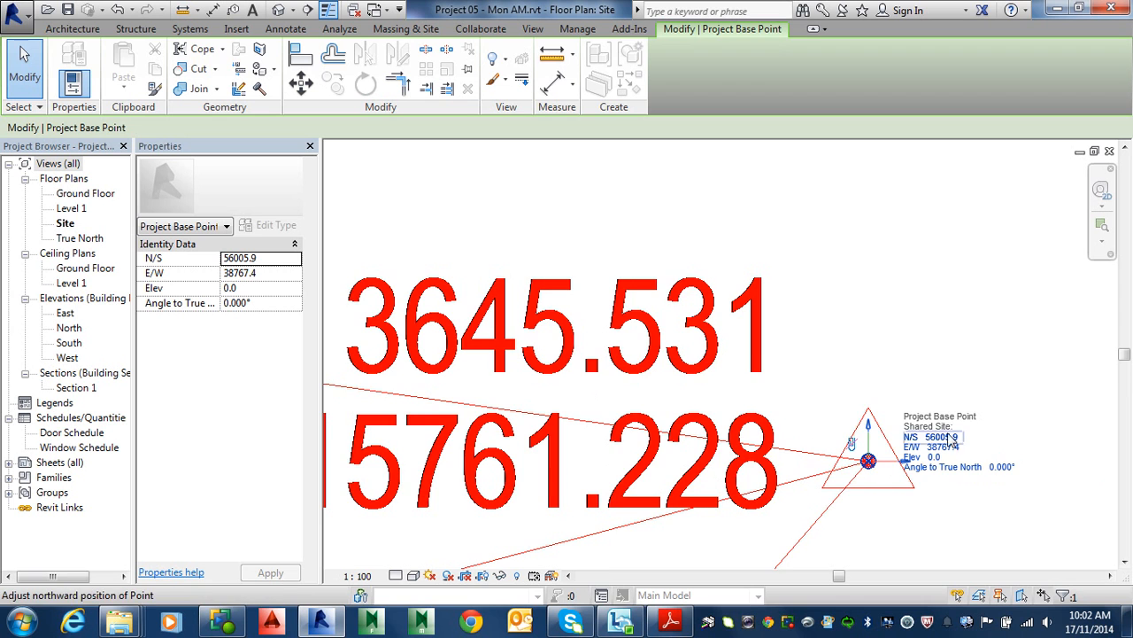
scroll(872, 488, up, 3)
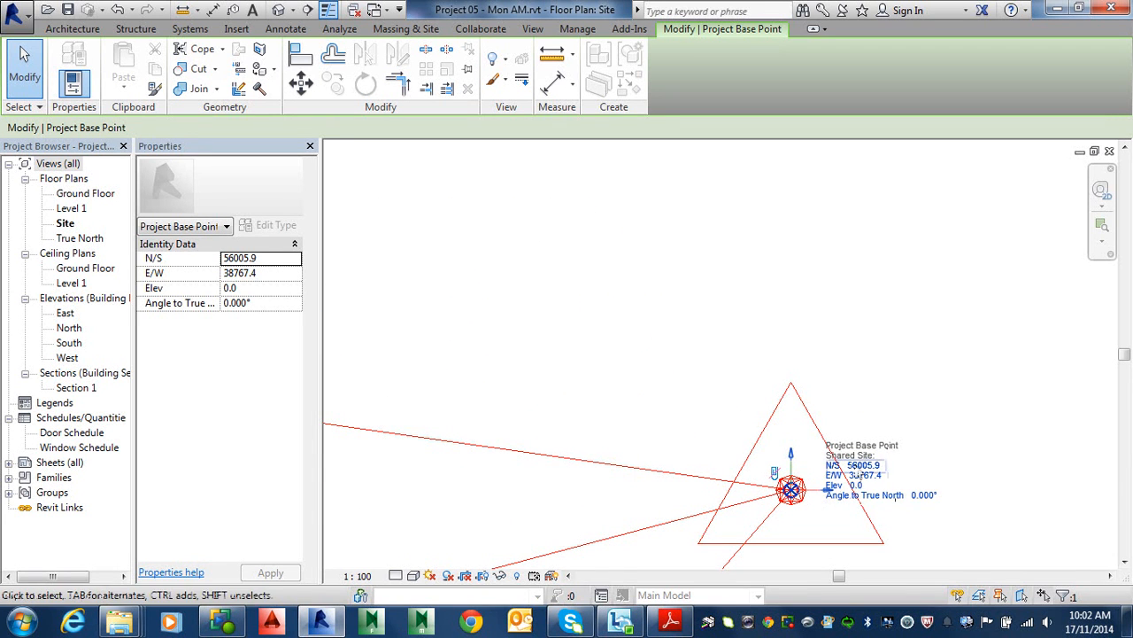
scroll(967, 412, down, 3)
middle_drag(964, 411, 989, 403)
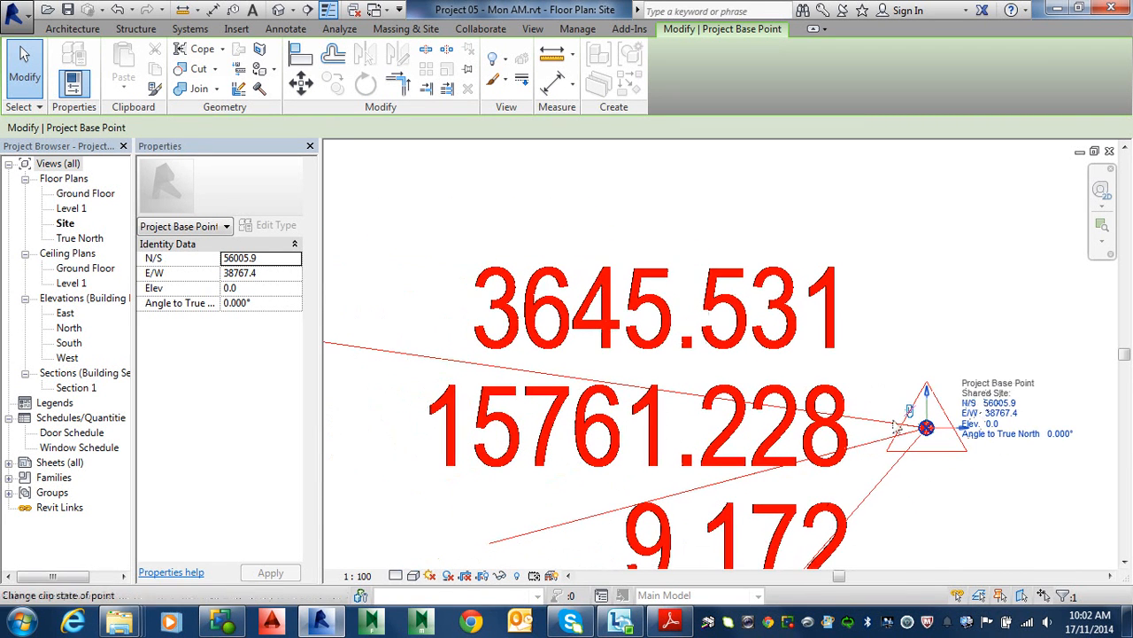
key(Escape)
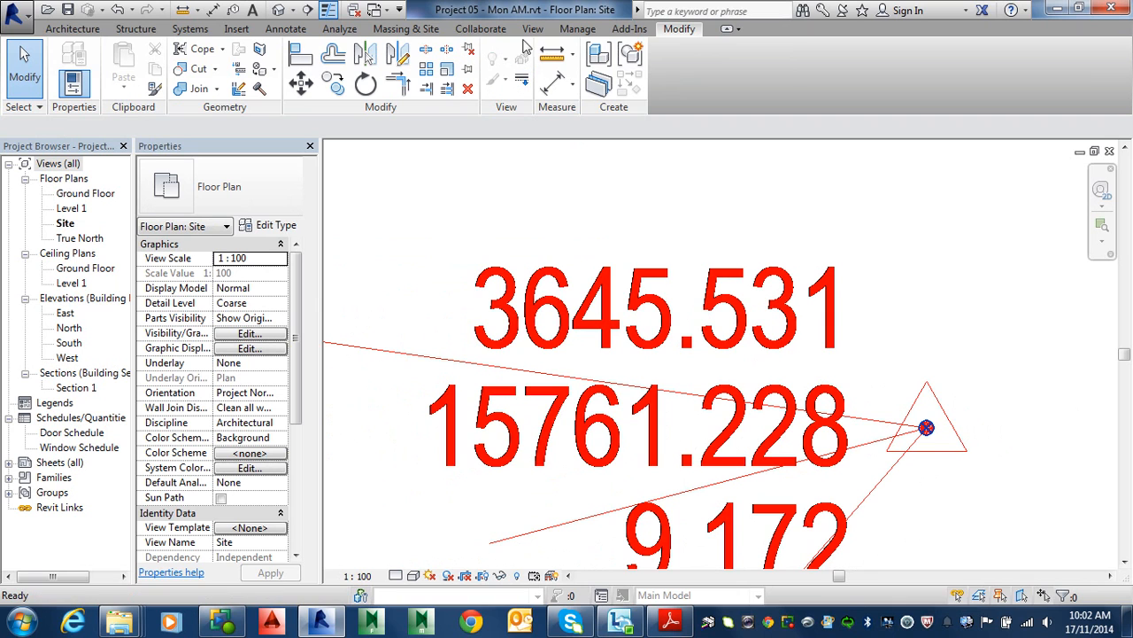
Check the Project Base Point's shared coordinates with Specify Coordinates at Point, and cancel without changing them
click(574, 34)
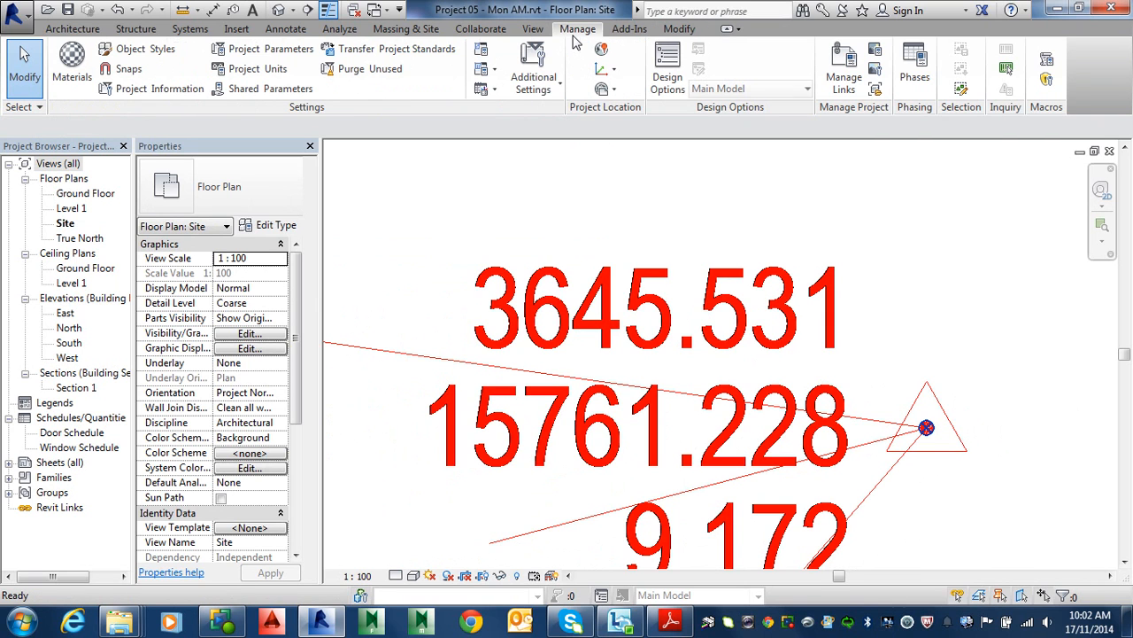
click(613, 72)
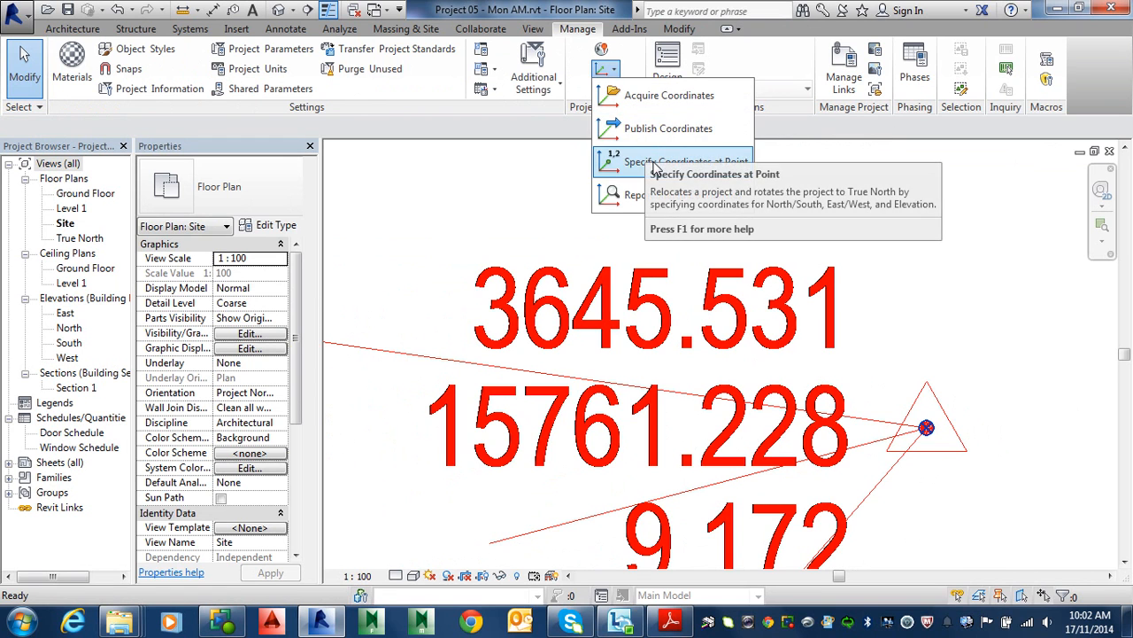
click(615, 89)
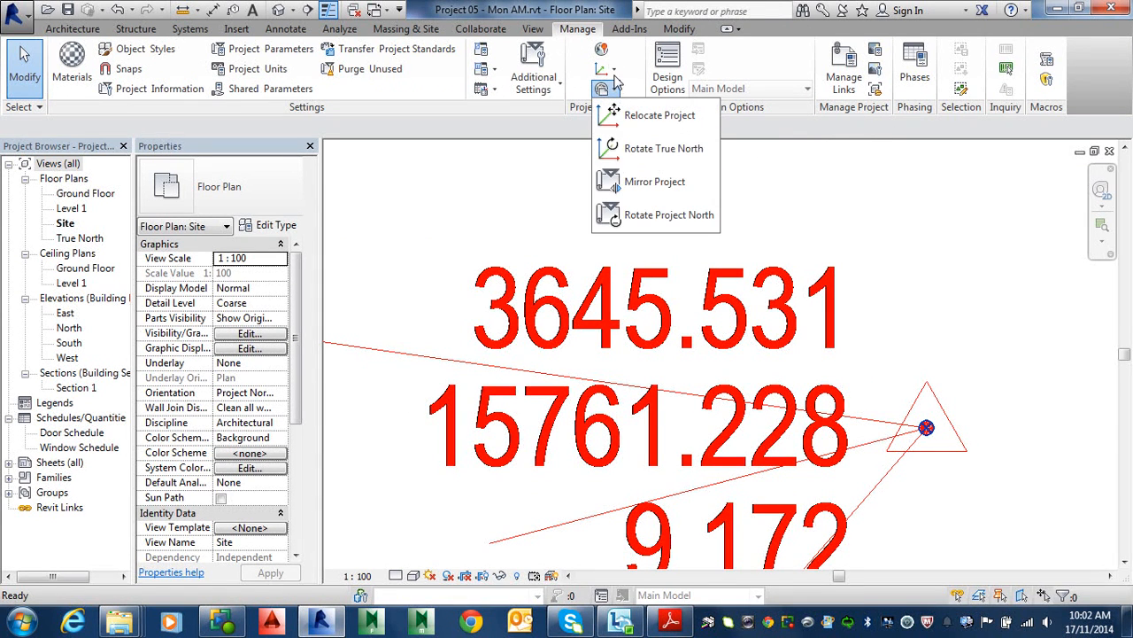
click(613, 71)
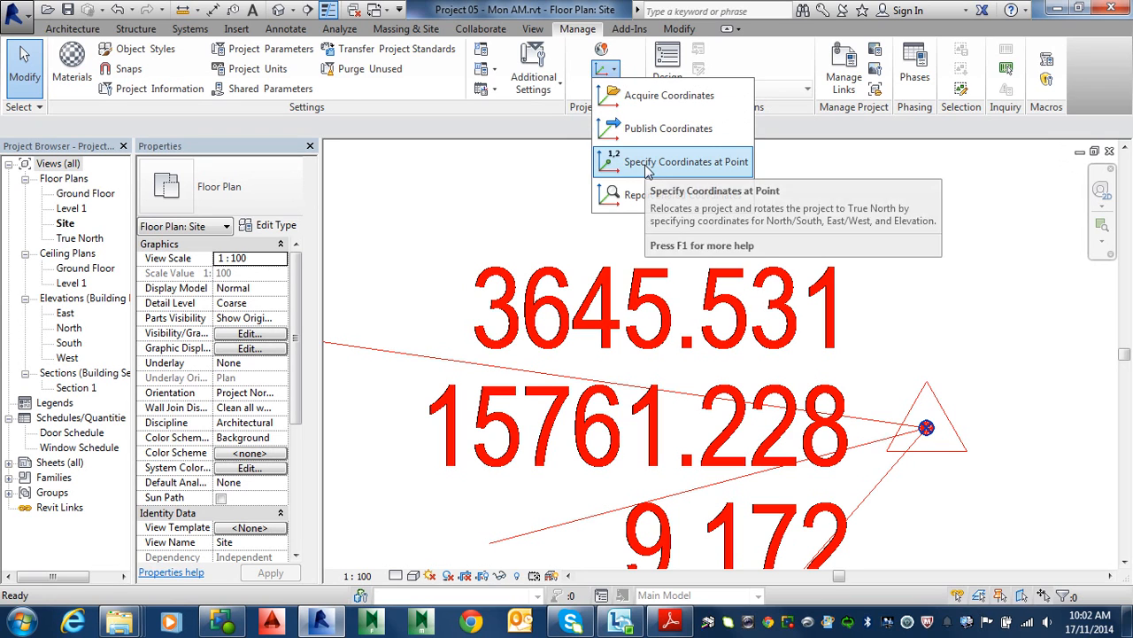
click(647, 162)
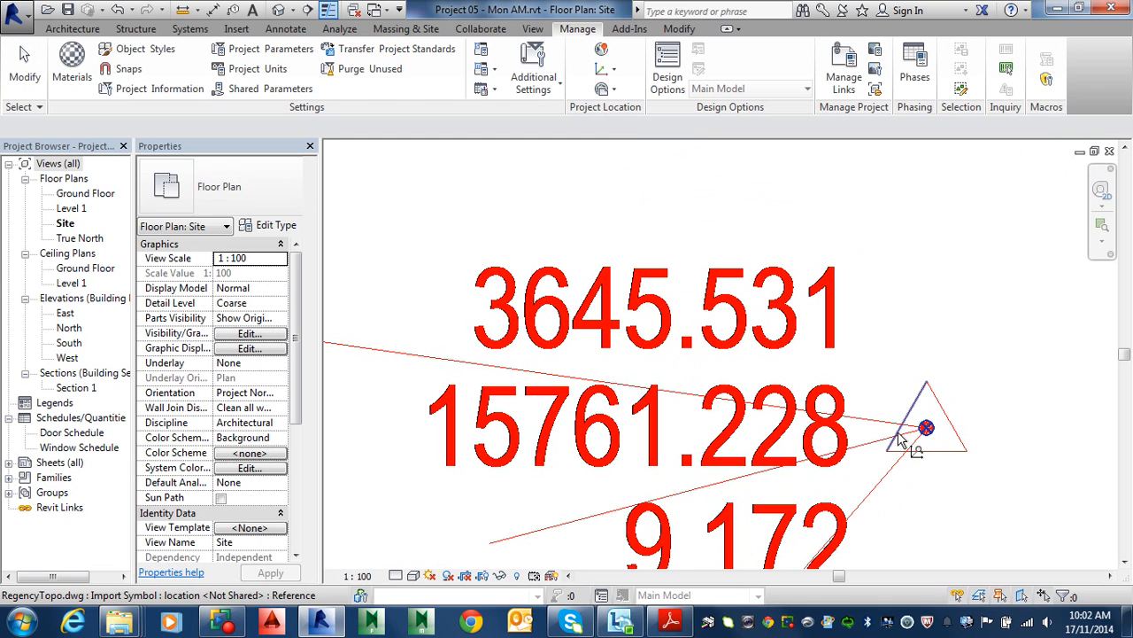
scroll(930, 431, up, 5)
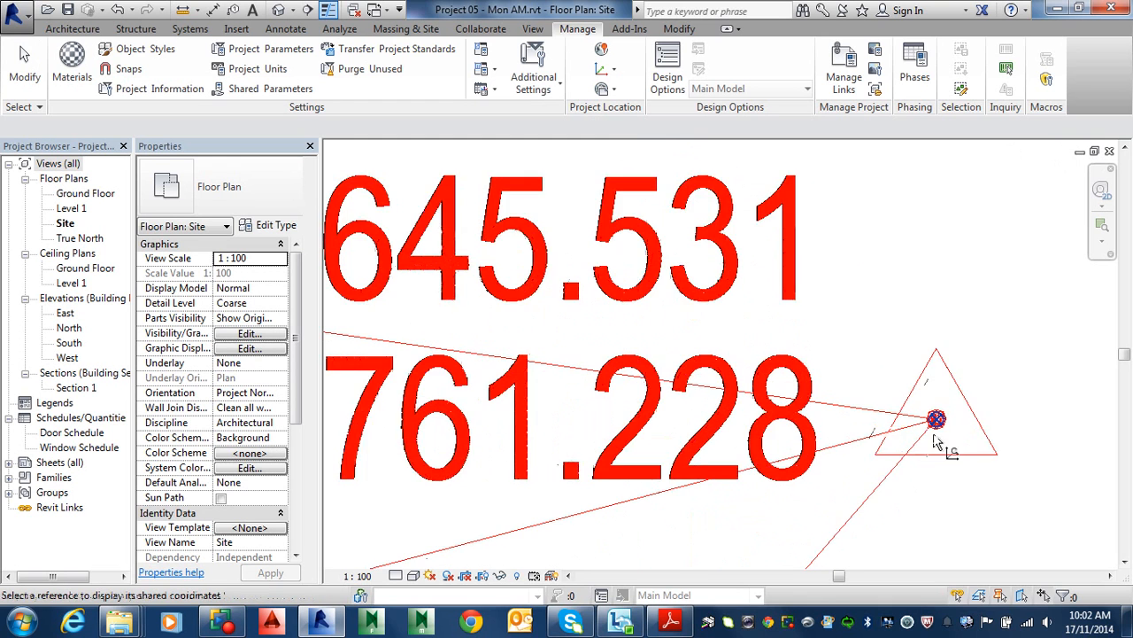
scroll(894, 410, up, 2)
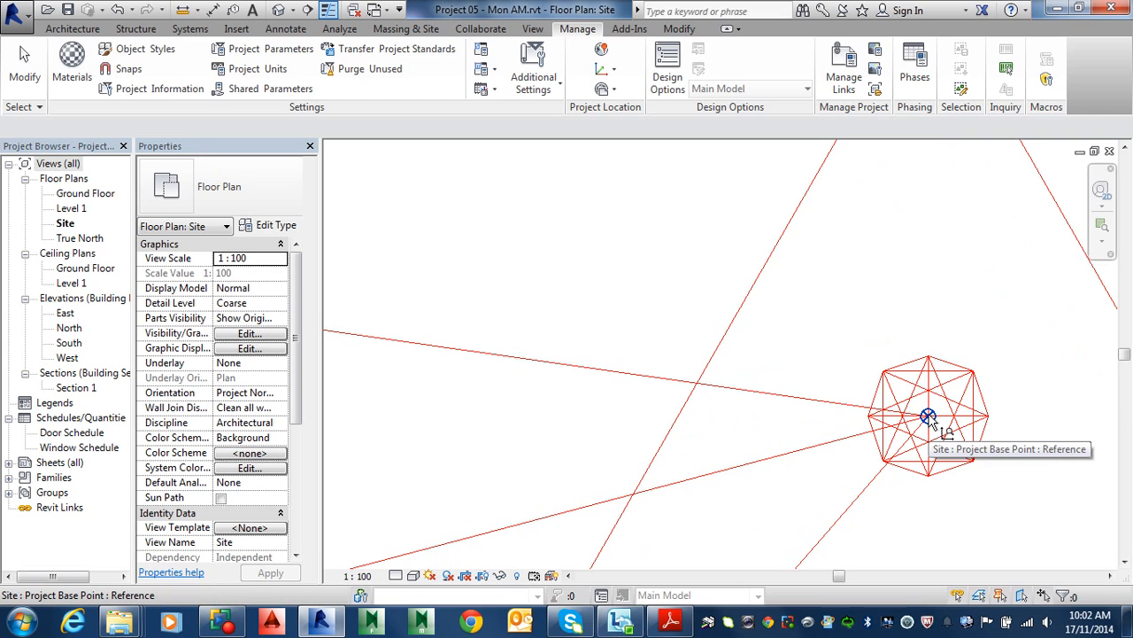
click(928, 416)
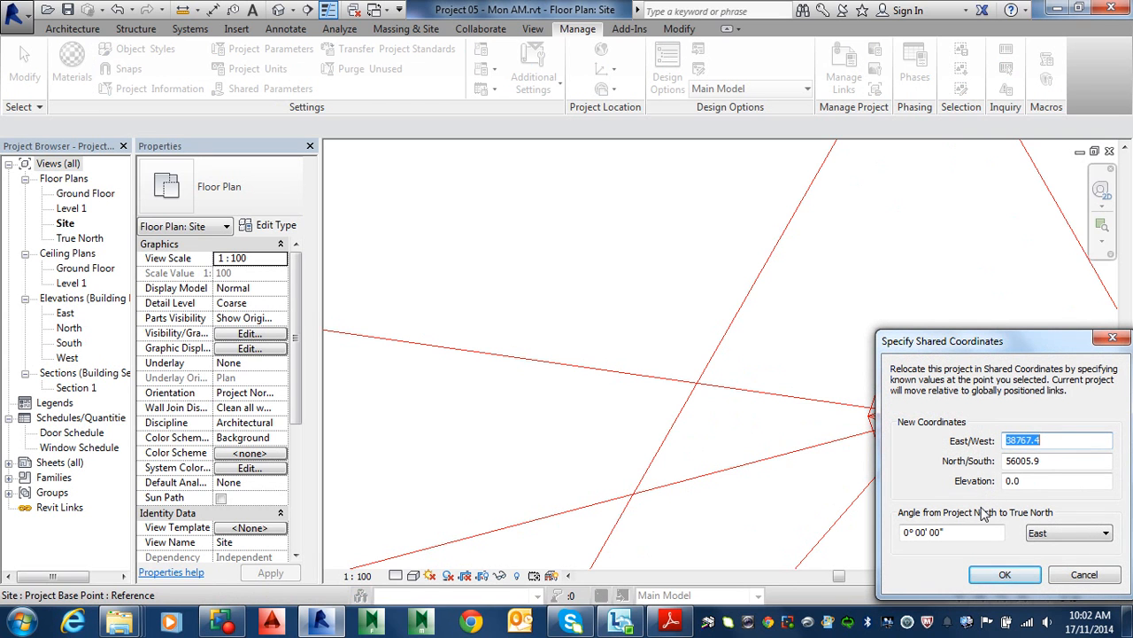
key(Escape)
scroll(885, 399, down, 5)
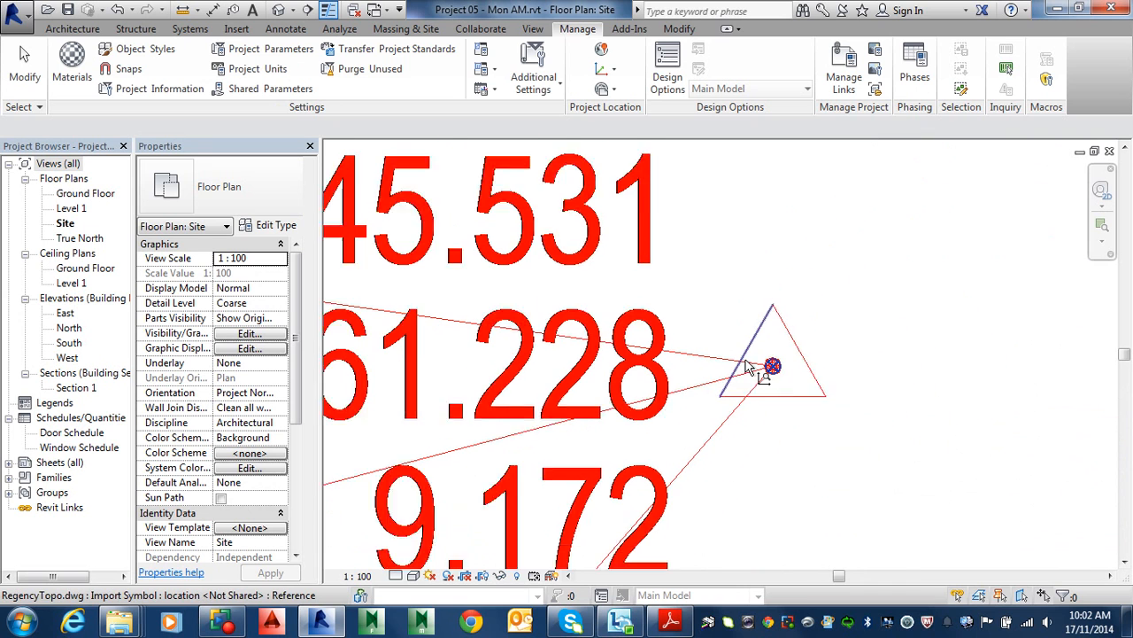
scroll(746, 368, down, 2)
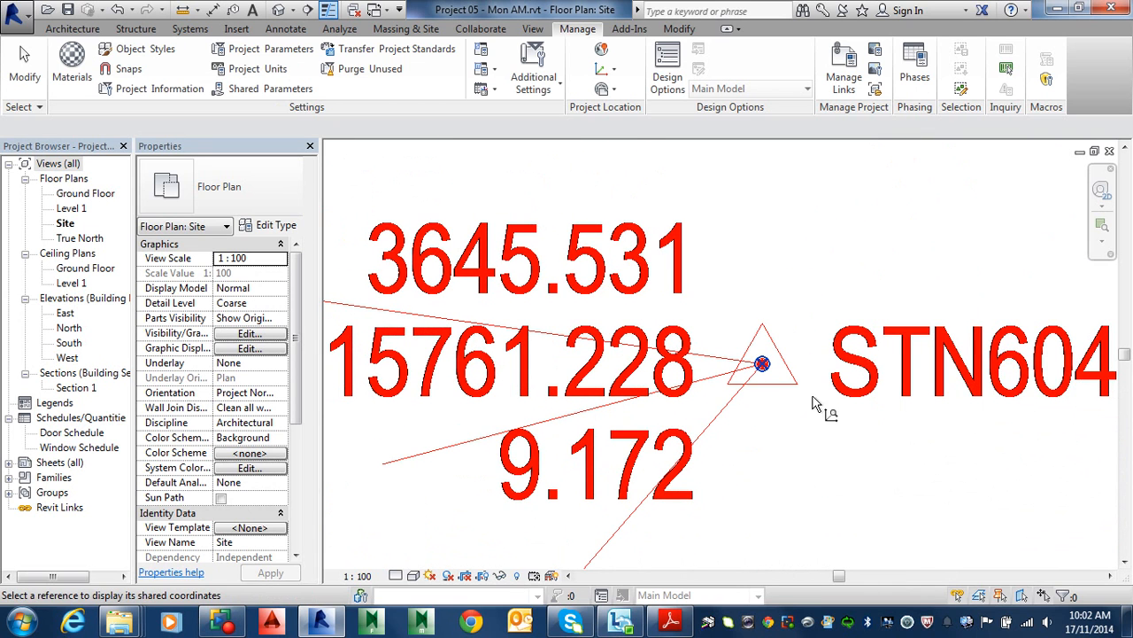
scroll(762, 376, down, 2)
key(Escape)
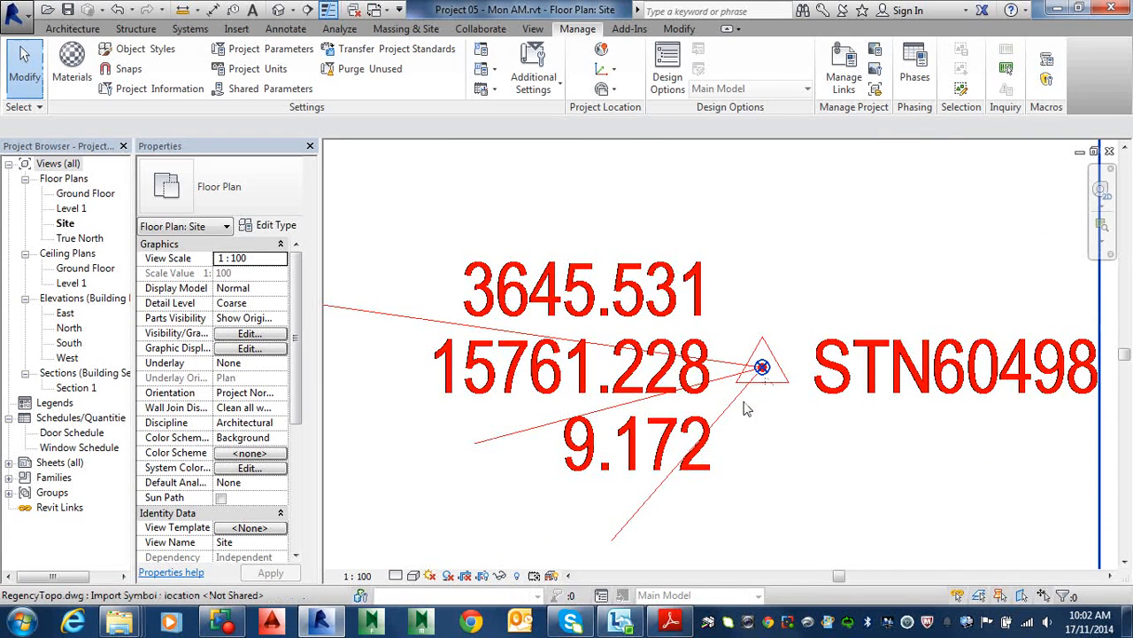
Examine the survey drawing around station S02 and the positions of the Project Base Point and Survey Point
scroll(746, 408, down, 2)
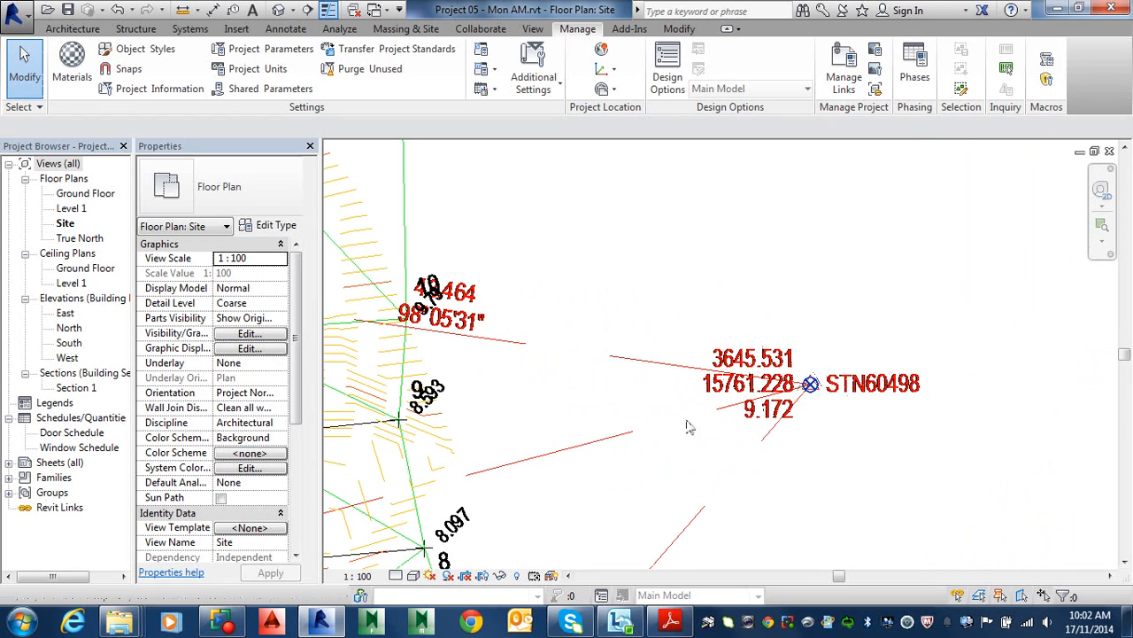
scroll(638, 448, down, 2)
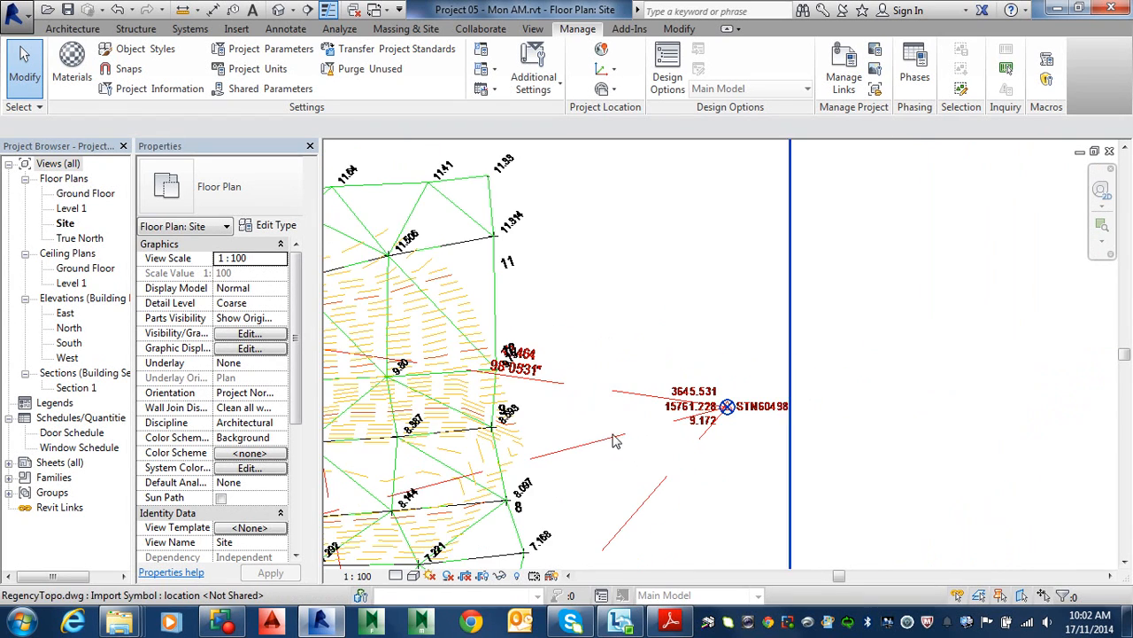
scroll(592, 449, down, 1)
middle_drag(592, 449, 936, 363)
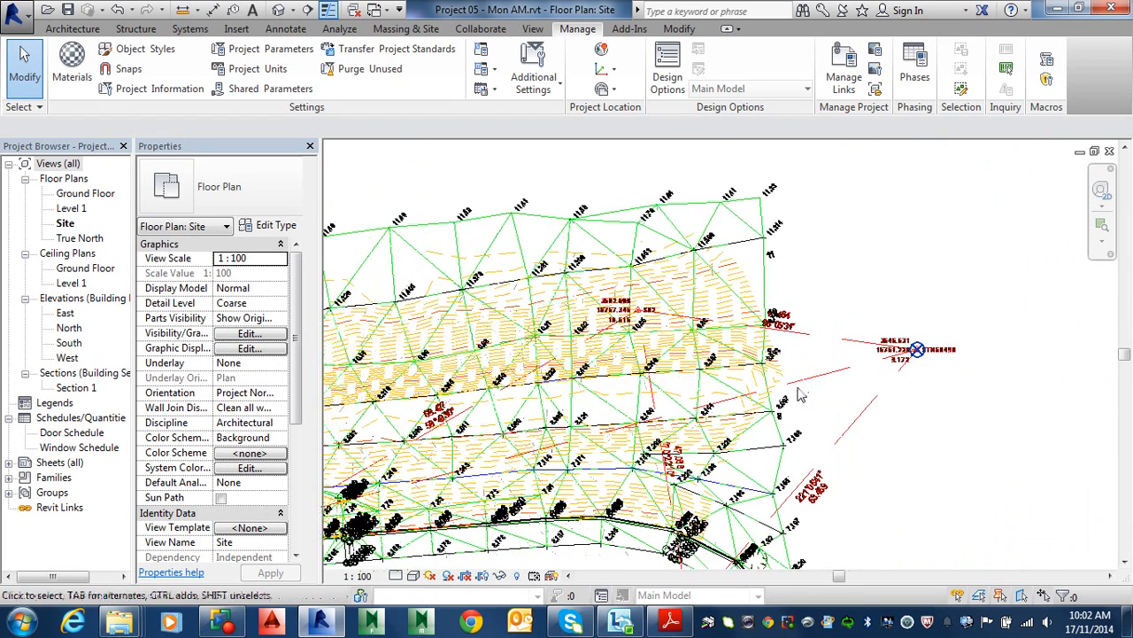
middle_drag(747, 459, 912, 418)
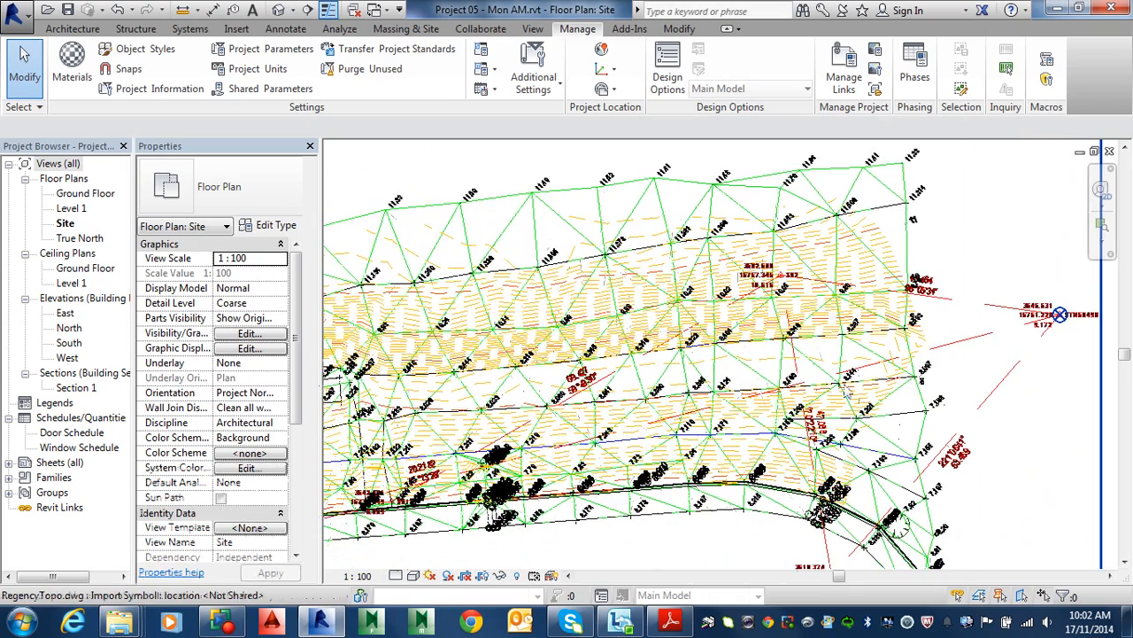
scroll(784, 271, up, 1)
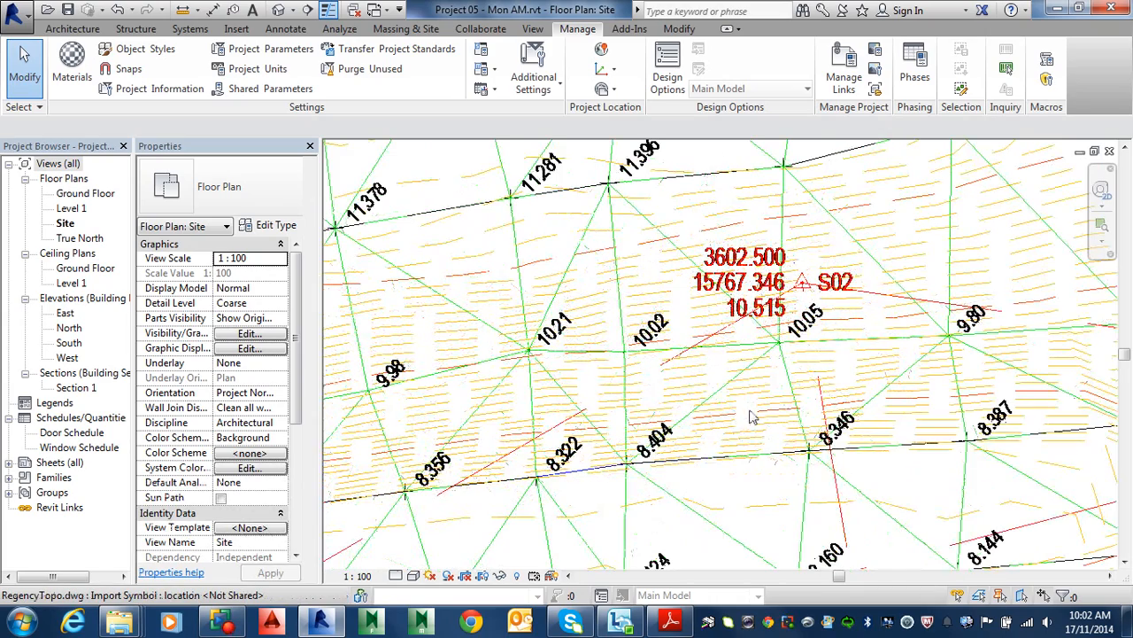
scroll(754, 414, down, 6)
middle_drag(809, 292, 862, 169)
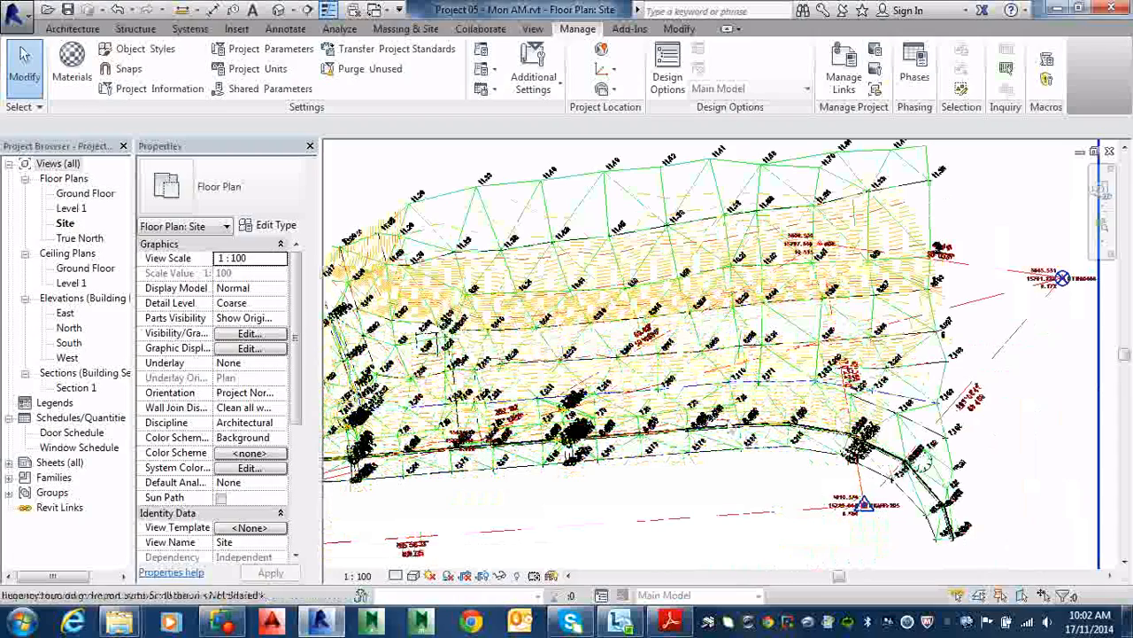